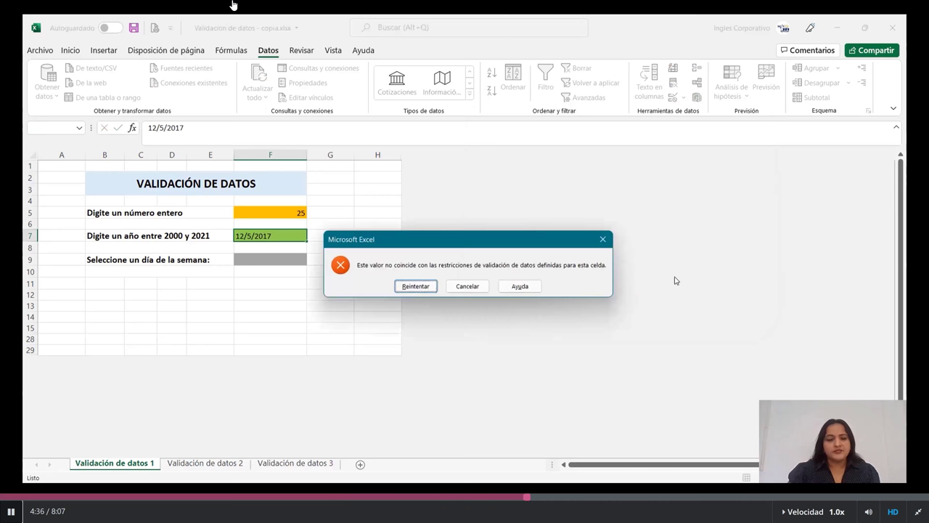
Retry the rejected entry in cell F7 and replace it with the date 12/12/2014.
left_click(425, 287)
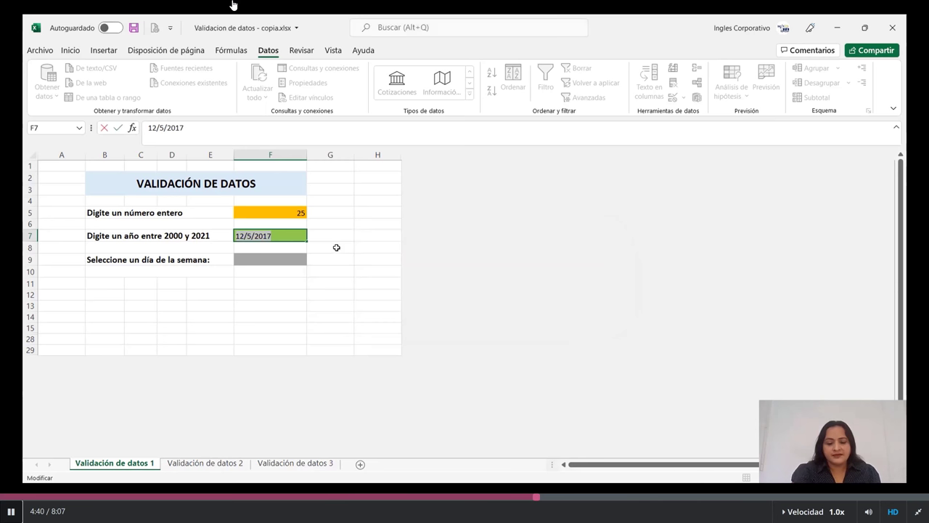
key("BackSpace")
type("12/")
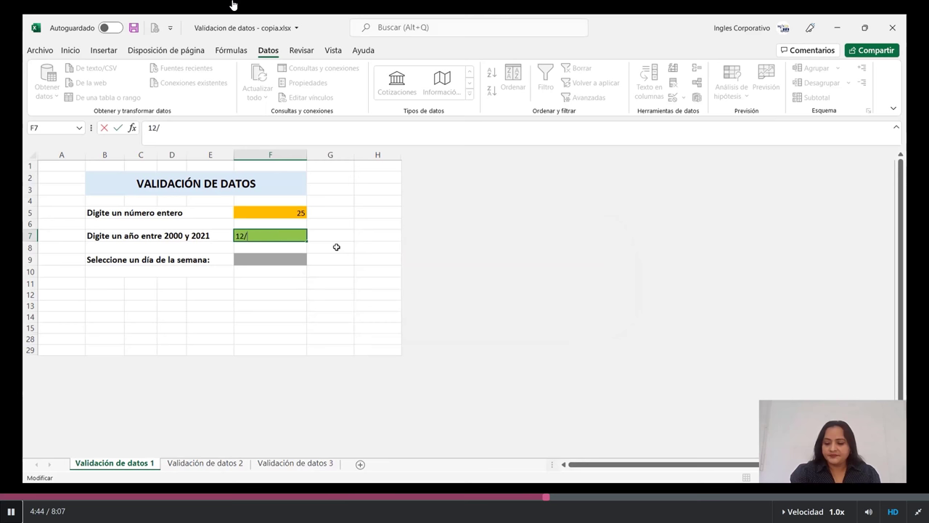
type("12/")
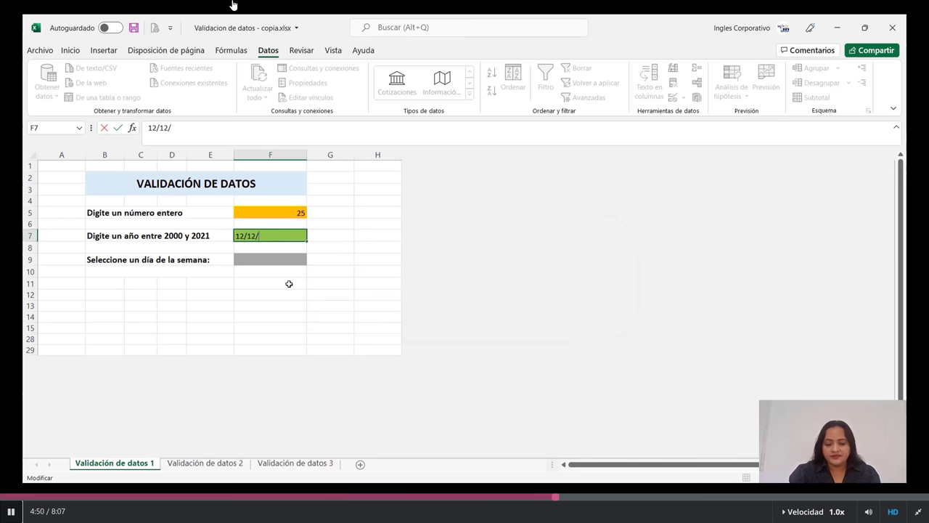
type("201")
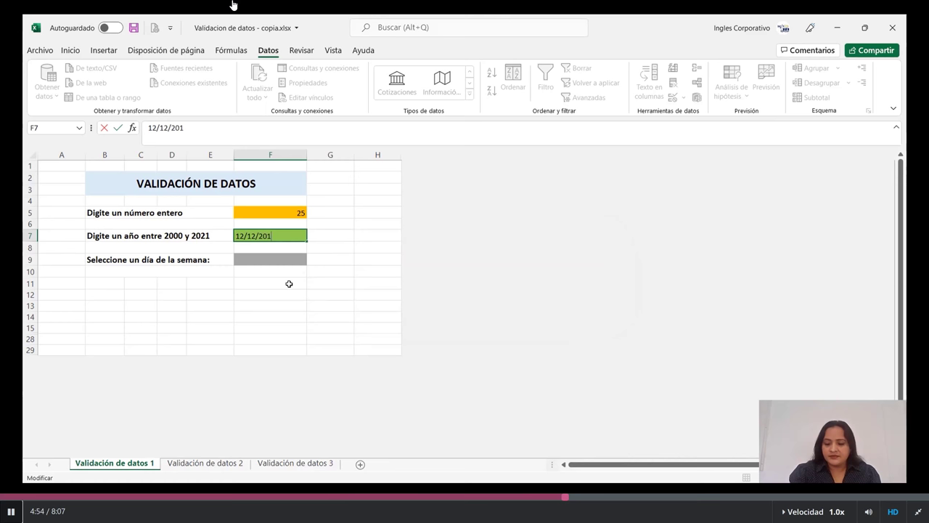
type("4")
key("Return")
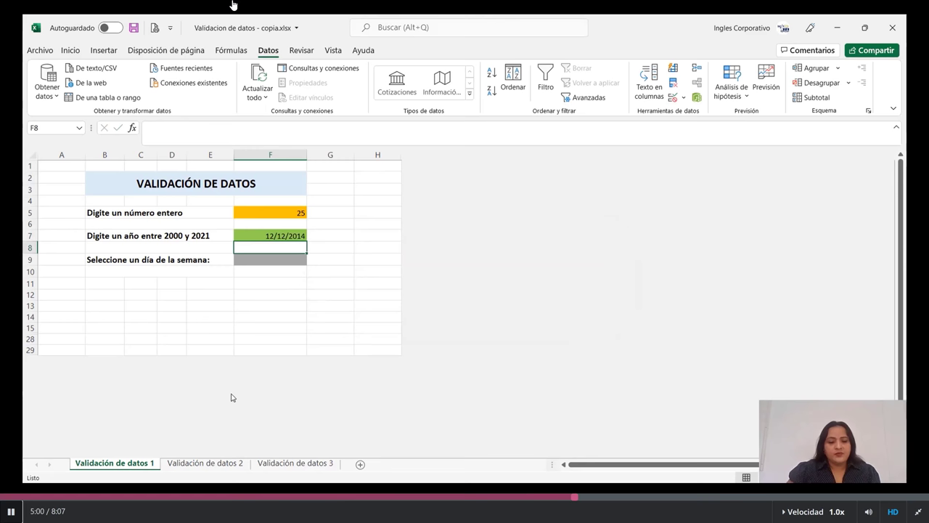
On the Validación de datos 2 sheet, set the data validation of the Departamento cells E8:E16 to allow Lista.
left_click(203, 464)
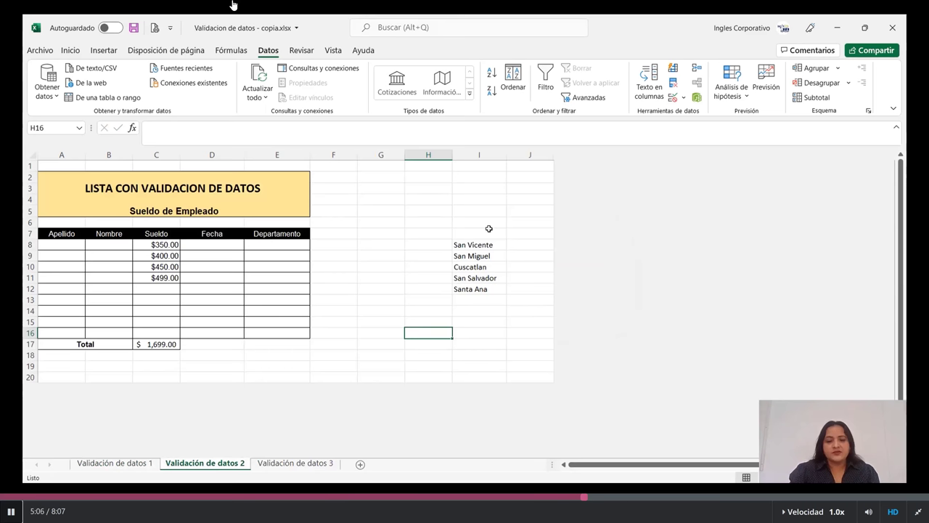
left_click(354, 281)
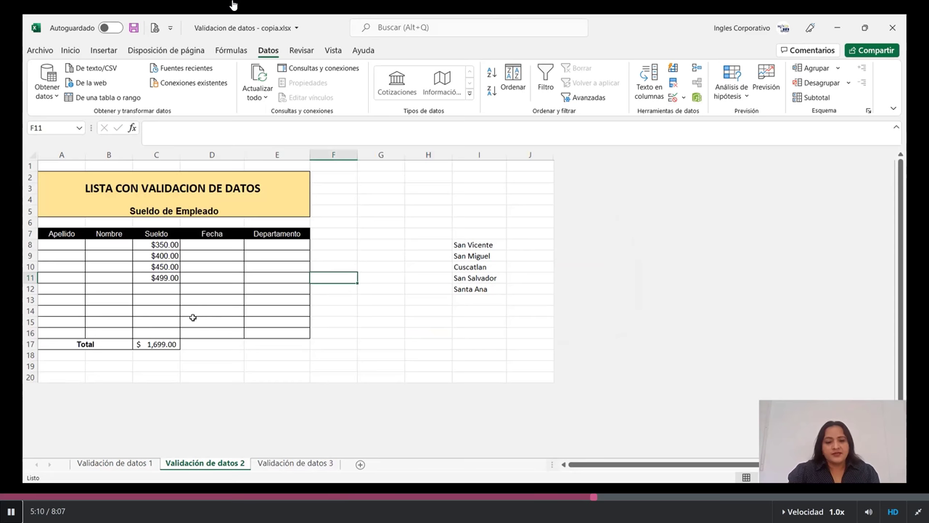
left_click(282, 246)
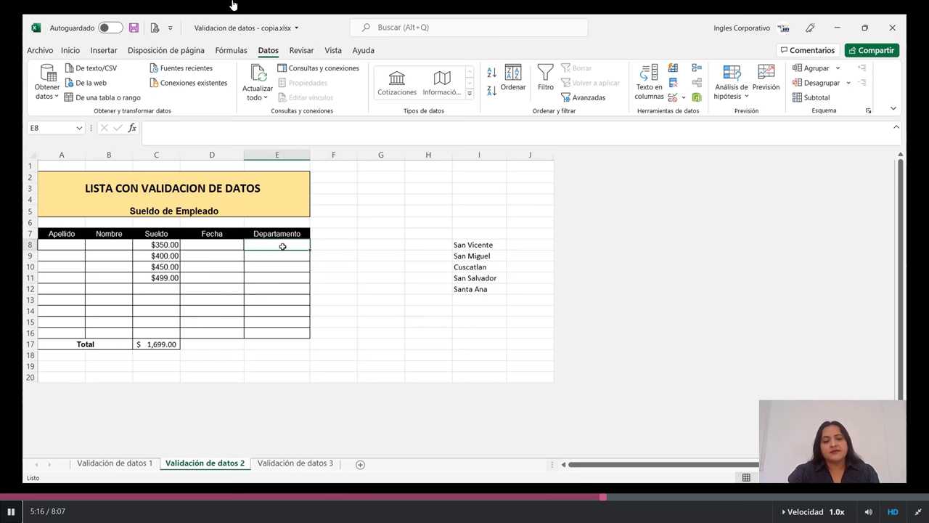
left_click(288, 330)
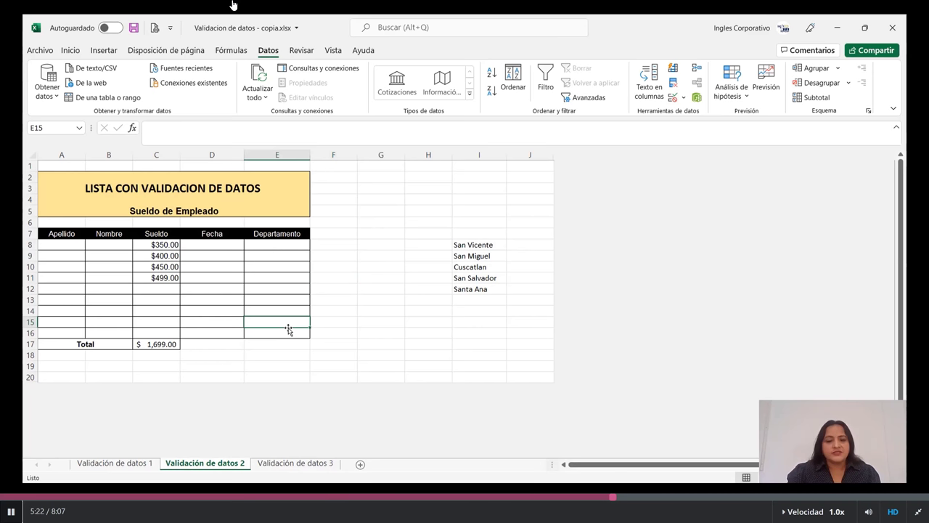
left_click(277, 248)
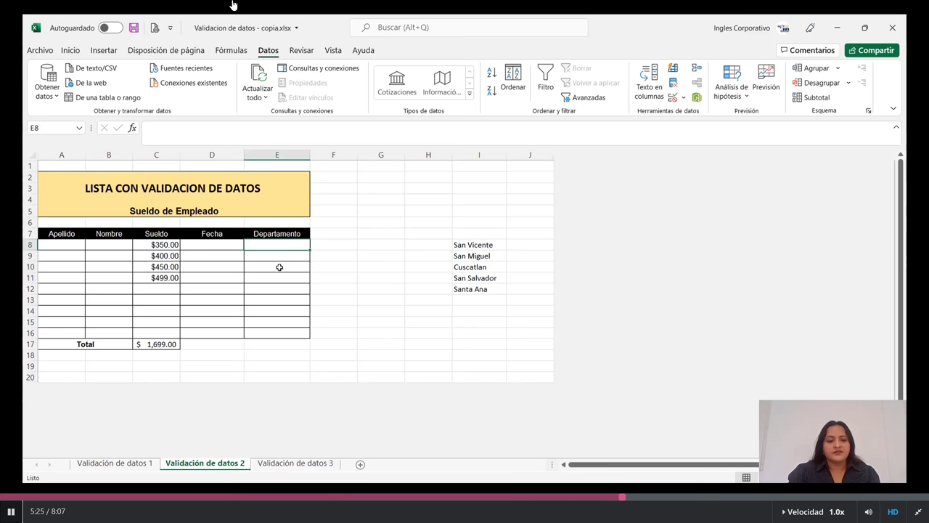
left_click_drag(285, 245, 283, 333)
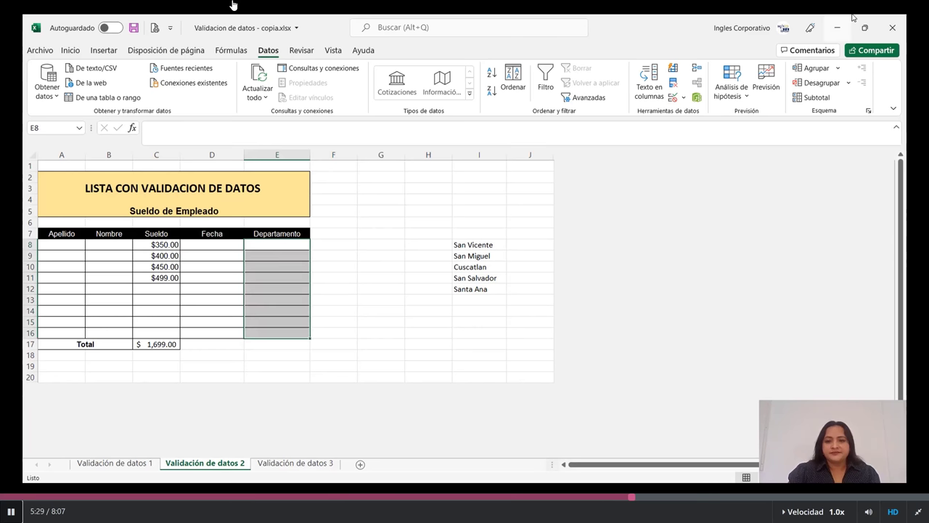
left_click(673, 97)
left_click(576, 179)
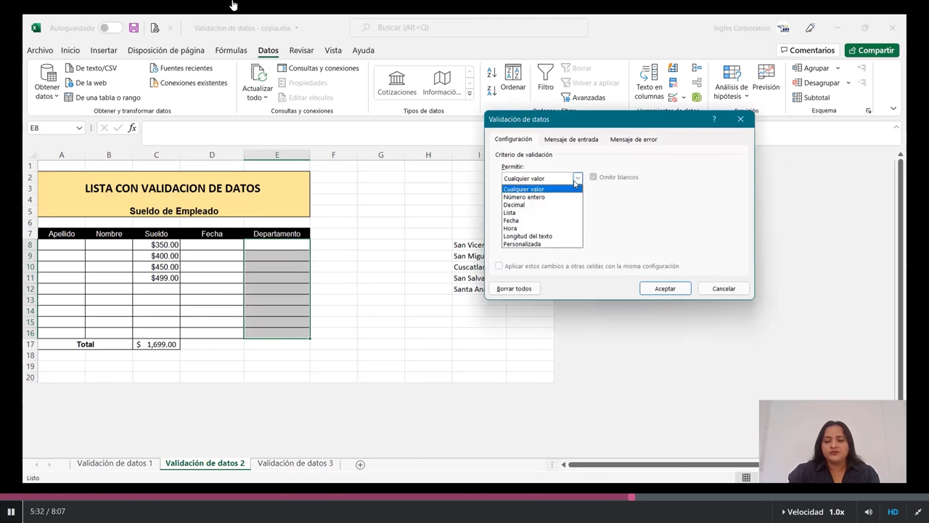
left_click(510, 214)
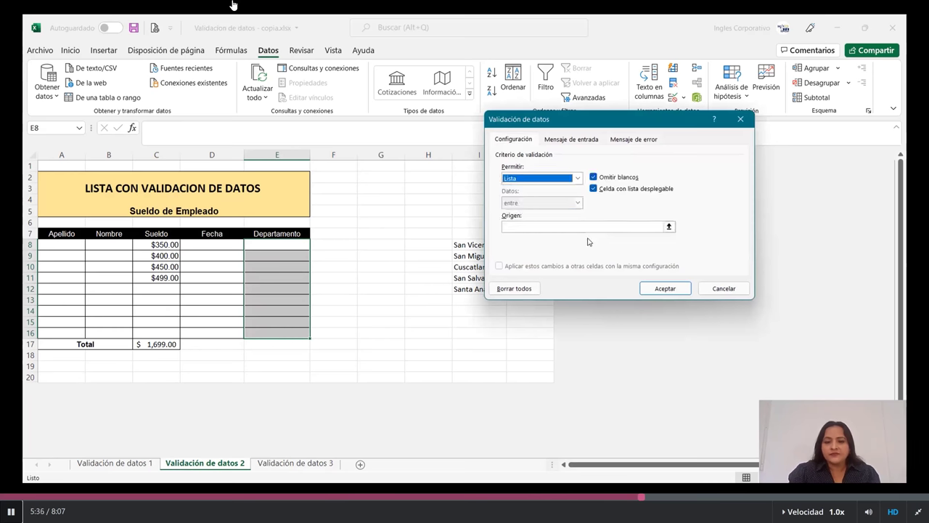
Set the list's source to the department names in I8:I12 and apply the validation.
left_click(554, 230)
left_click(668, 227)
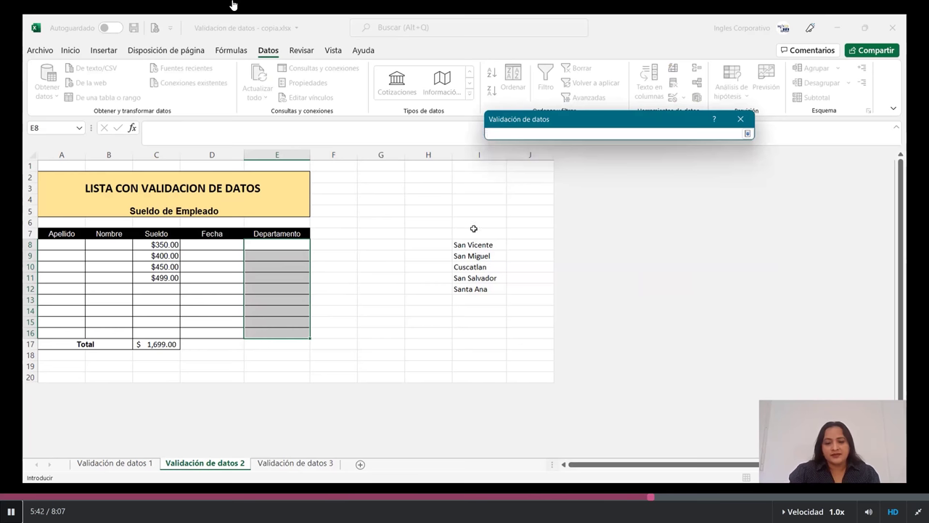
left_click_drag(478, 246, 477, 289)
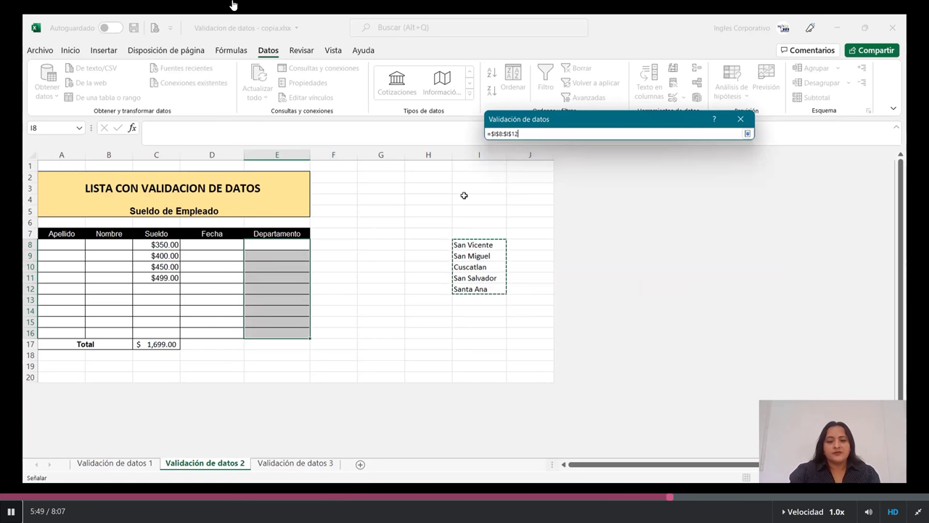
left_click(746, 134)
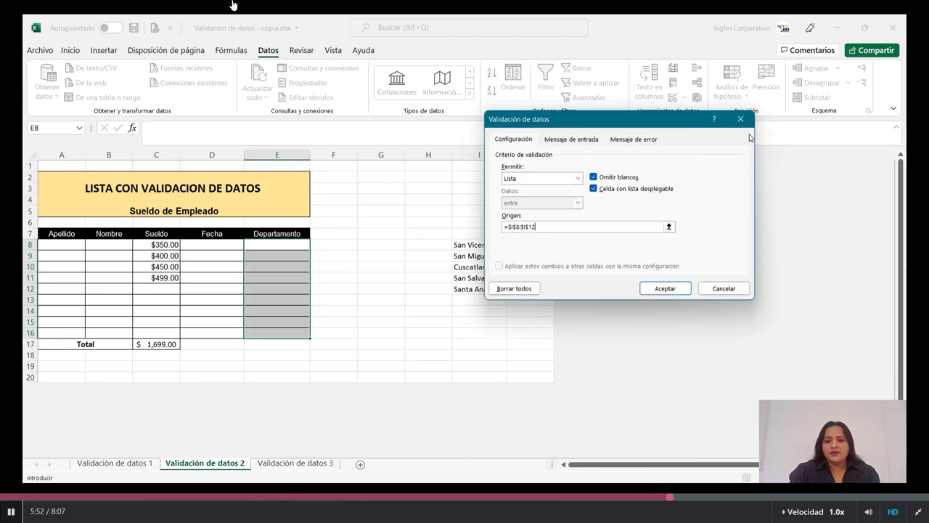
left_click(665, 288)
Check the first and last Departamento cells for the dropdown, and choose San Salvador in E8.
left_click(275, 246)
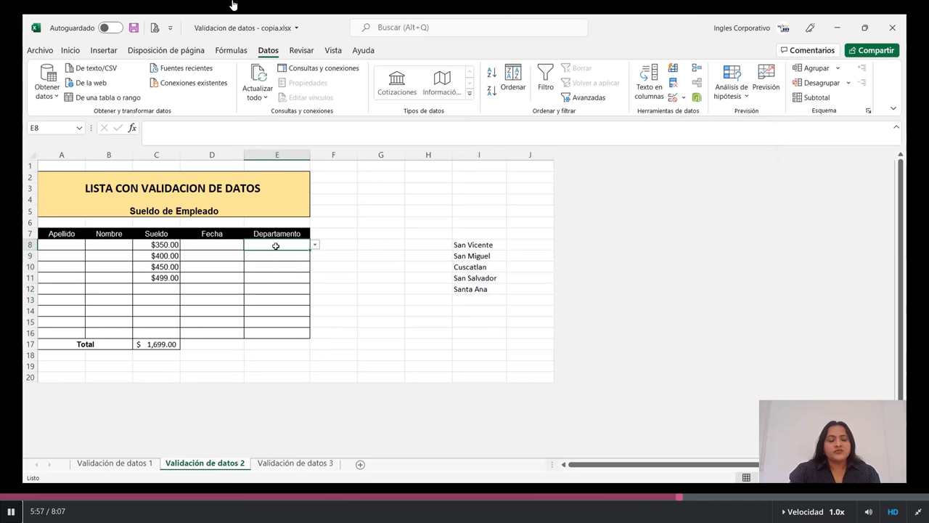
left_click(273, 332)
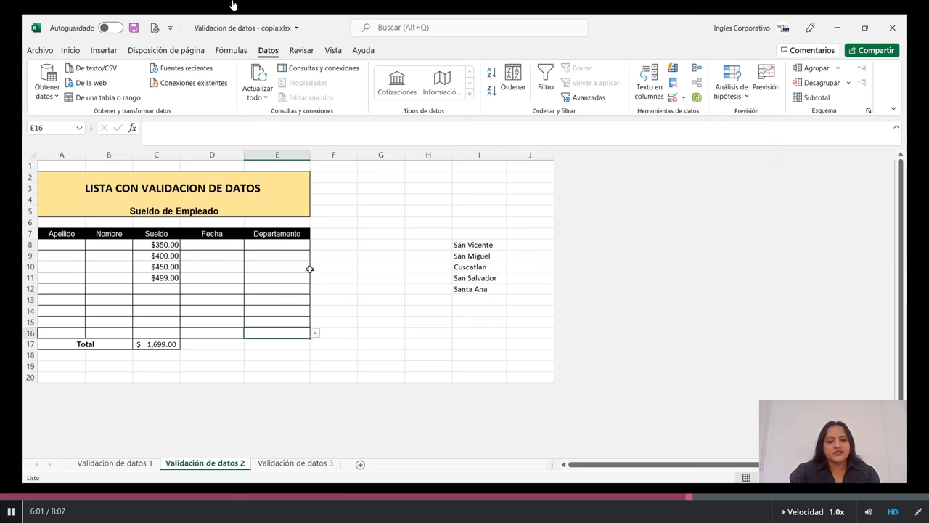
left_click(293, 247)
left_click(316, 248)
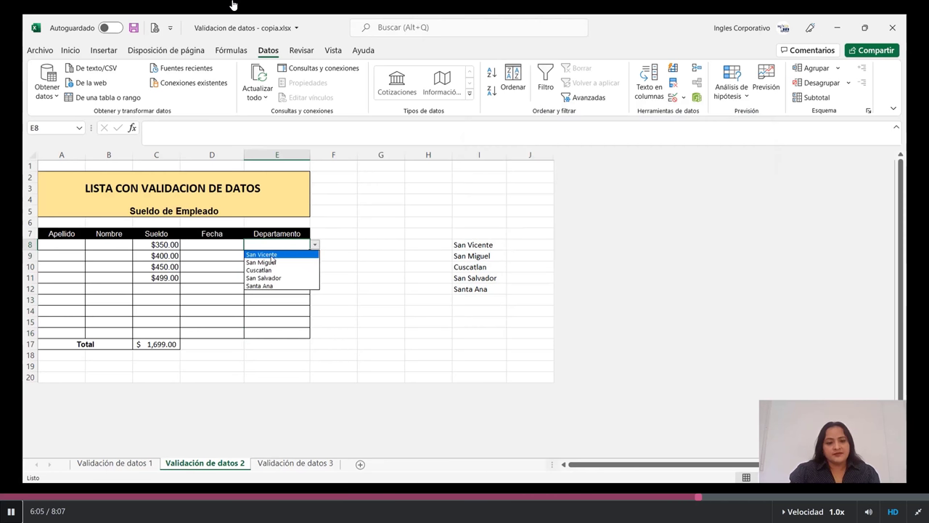
left_click(280, 278)
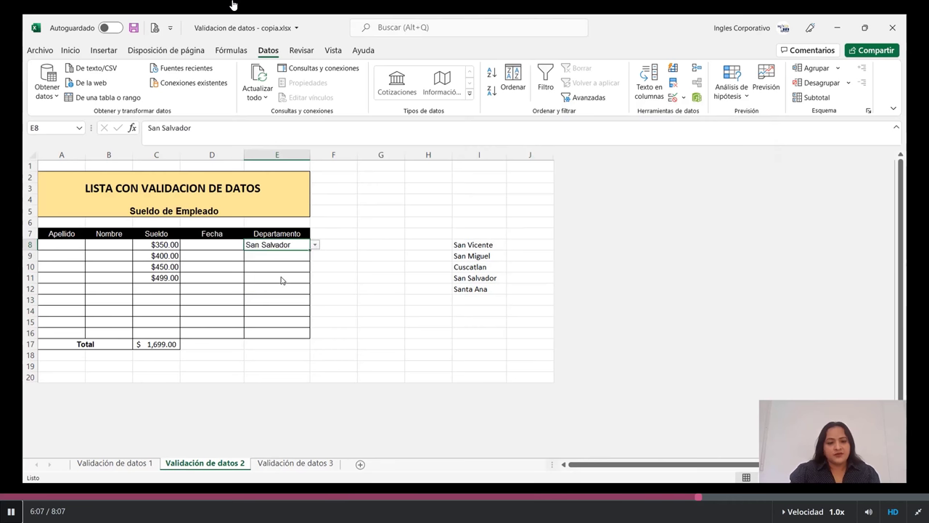
Choose San Miguel in E9 and Cuscatlan in E11 from the Departamento dropdown lists.
left_click(301, 256)
left_click(313, 257)
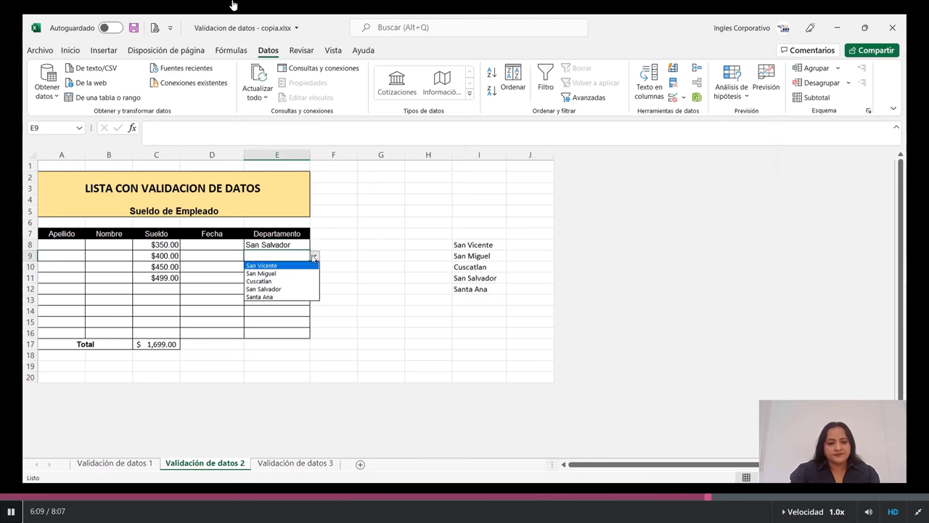
left_click(284, 274)
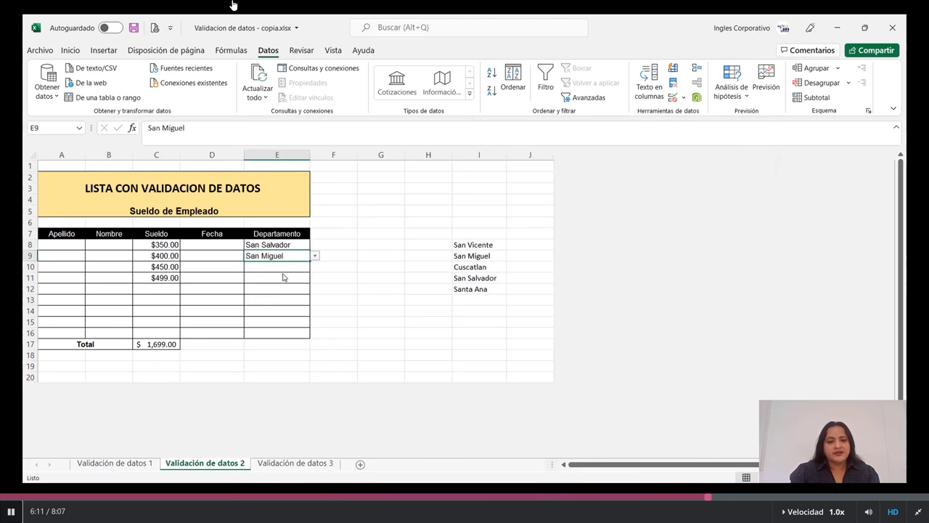
left_click(296, 278)
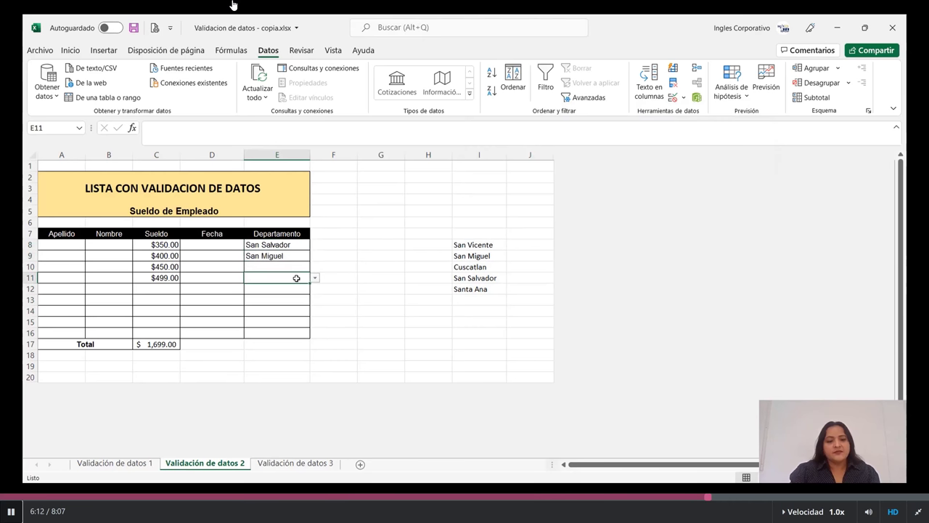
left_click(314, 277)
left_click(268, 303)
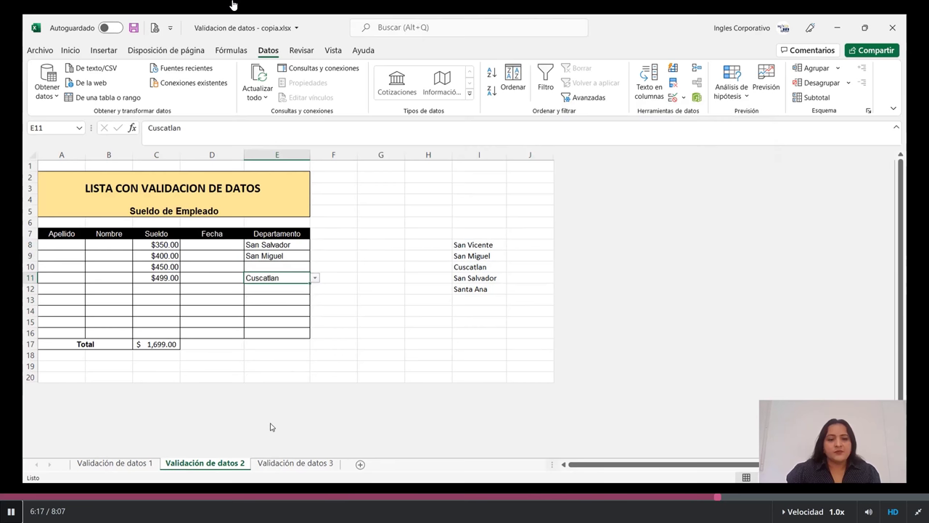
On the Validación de datos 3 sheet, set the data validation of the CÓDIGO cells C8:C17 to allow Personalizada.
left_click(261, 463)
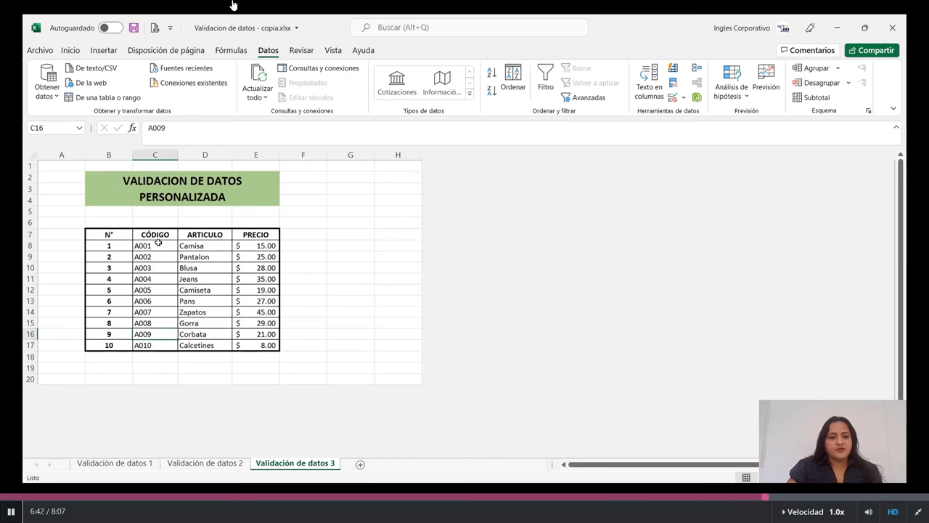
left_click_drag(158, 244, 155, 345)
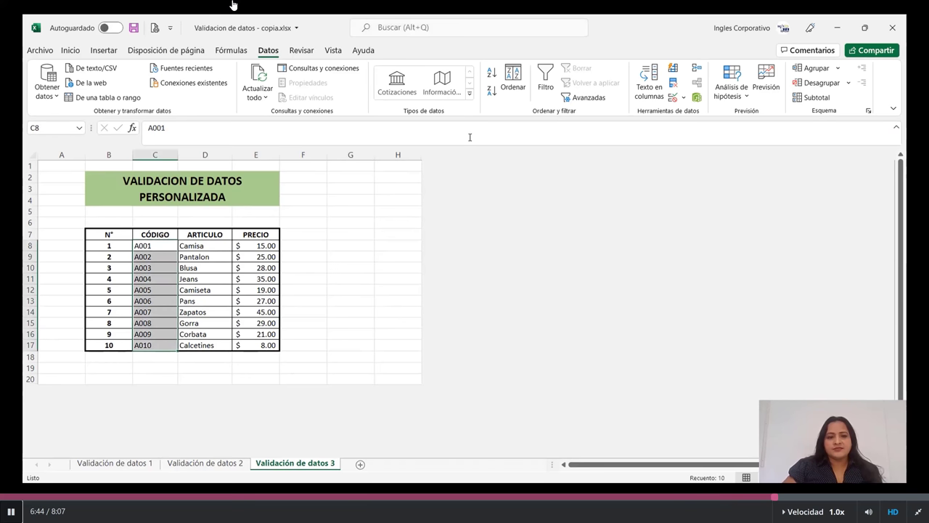
left_click(673, 97)
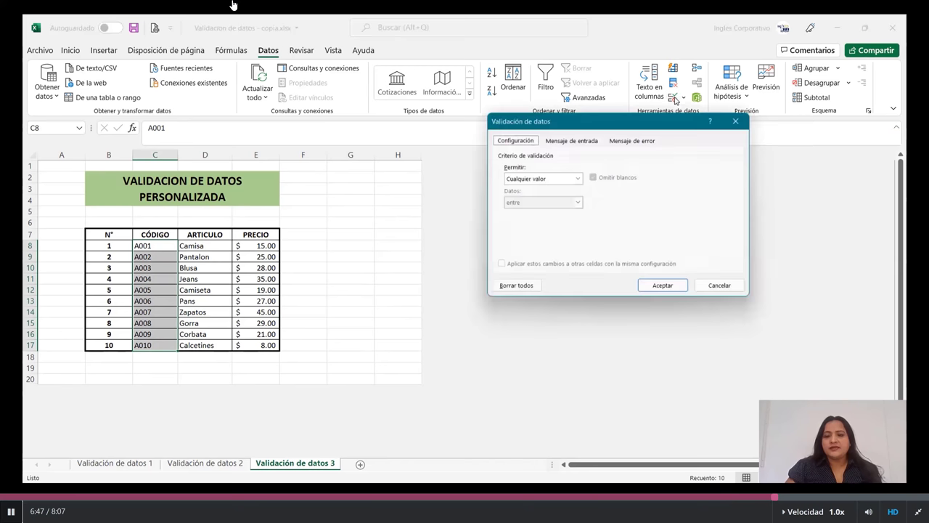
left_click(577, 178)
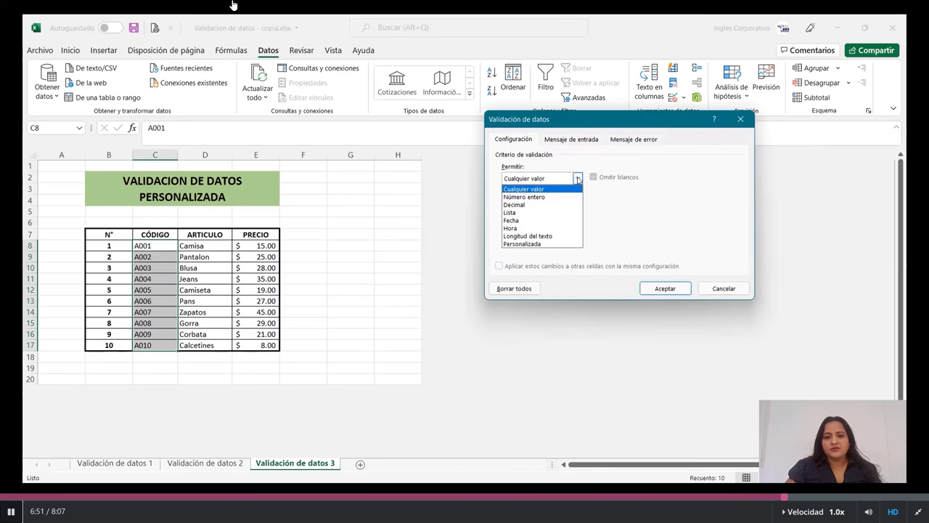
left_click(530, 251)
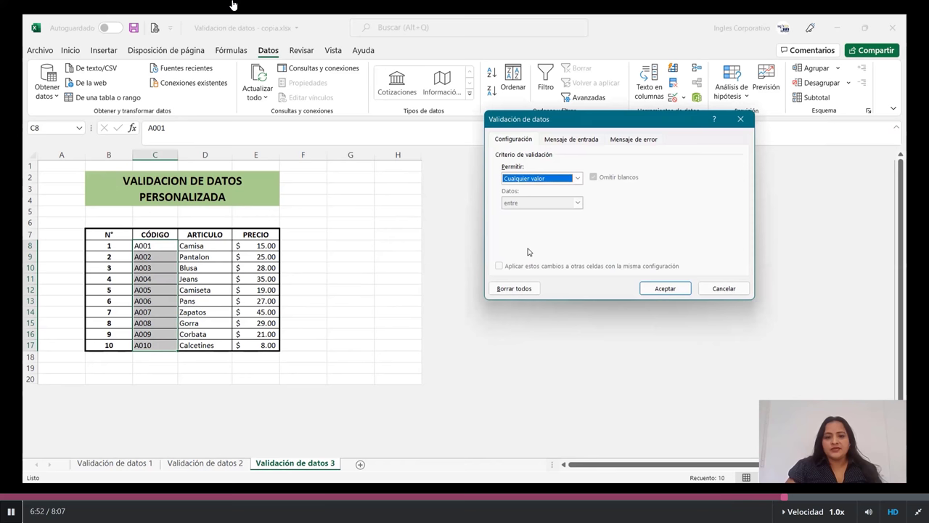
left_click(529, 178)
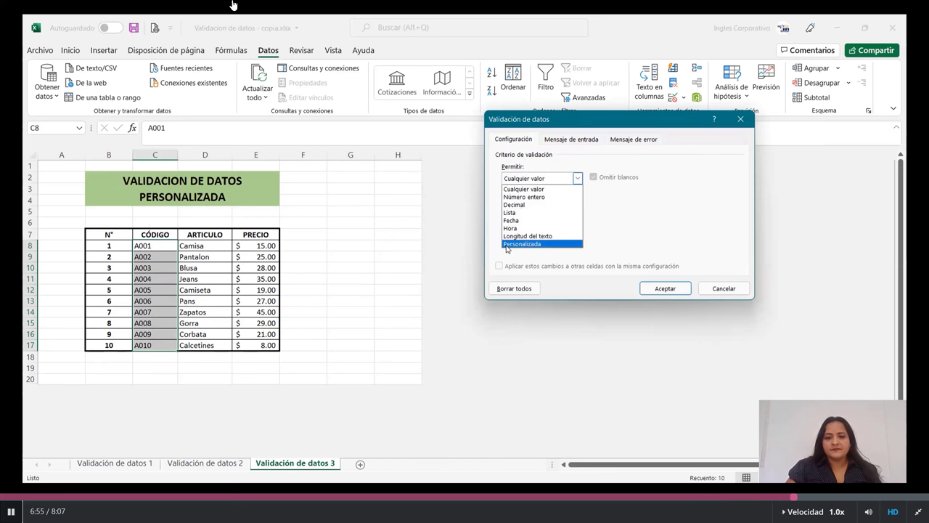
left_click(506, 247)
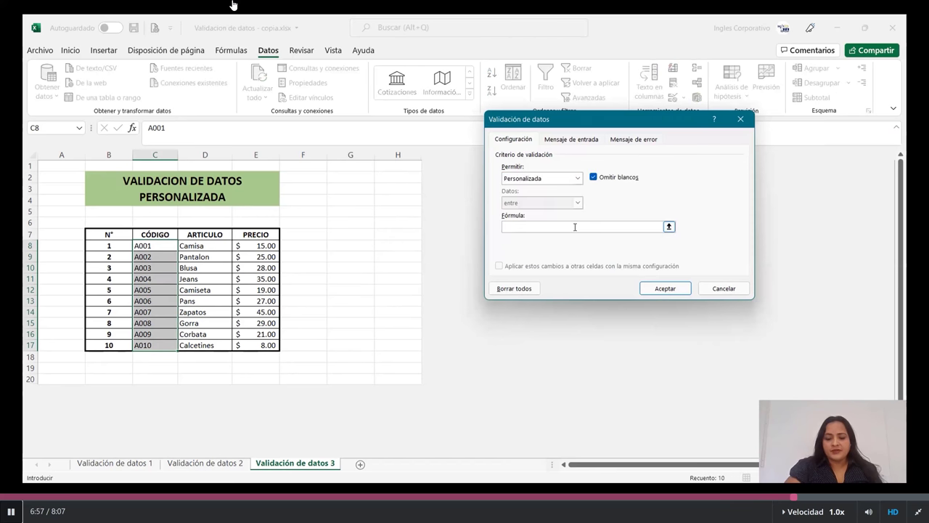
Set the custom validation formula for the CÓDIGO cells to =contar.si(c:c;c8)=1 and apply it.
left_click(575, 226)
type("=")
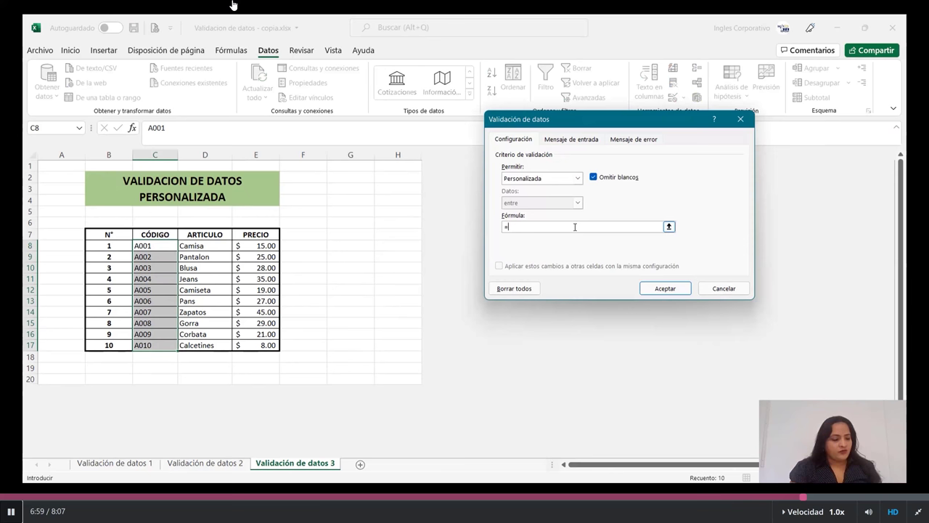
type("cont")
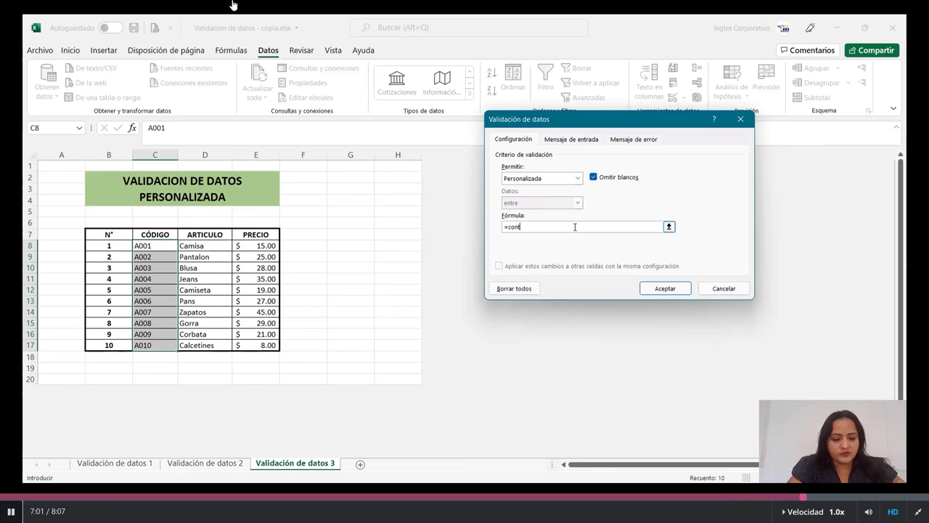
type("ar")
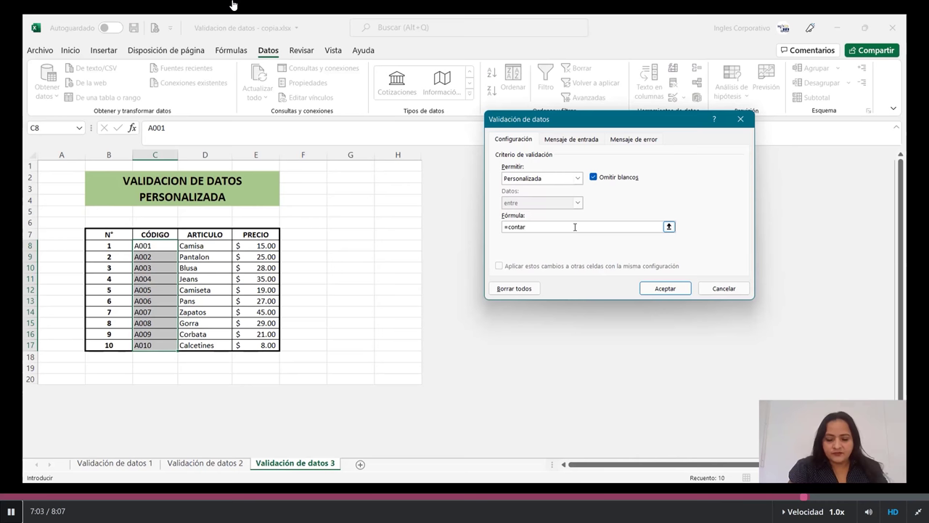
type(".si")
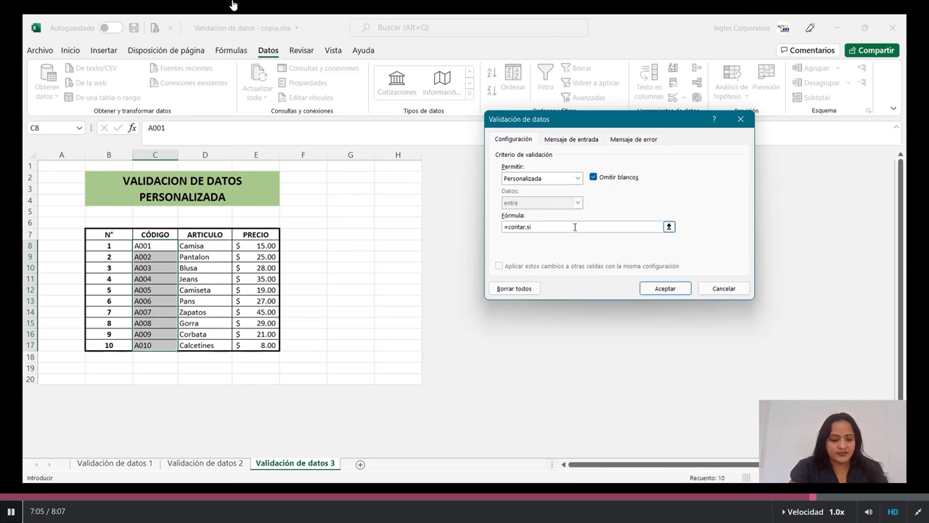
type("(")
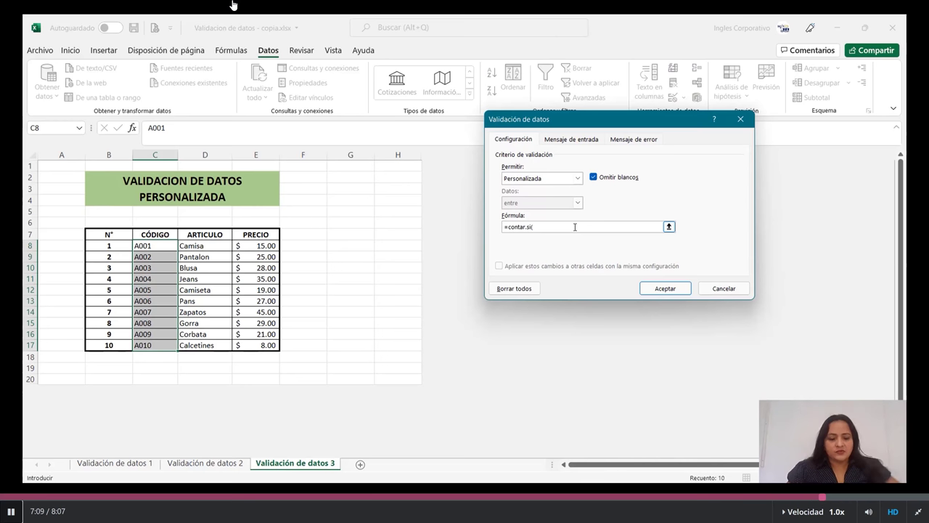
type("c")
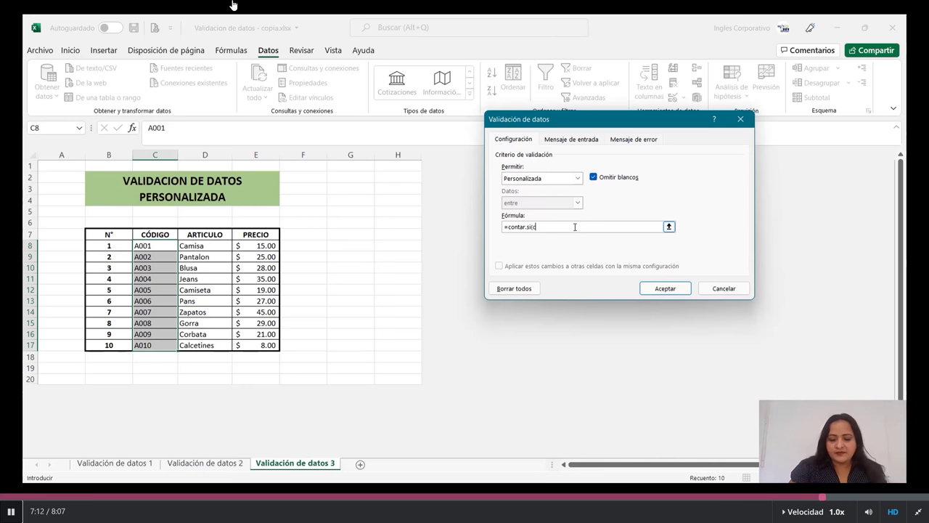
type("c")
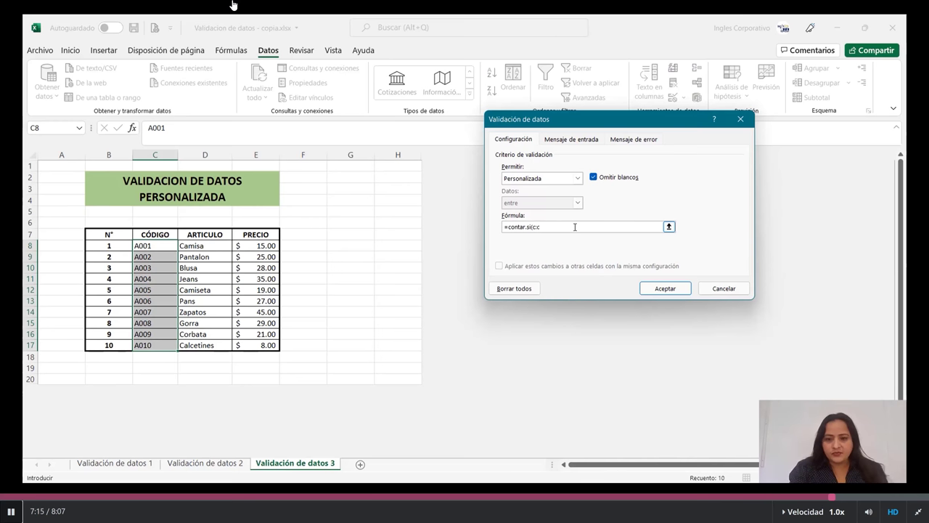
key("BackSpace")
type(":c")
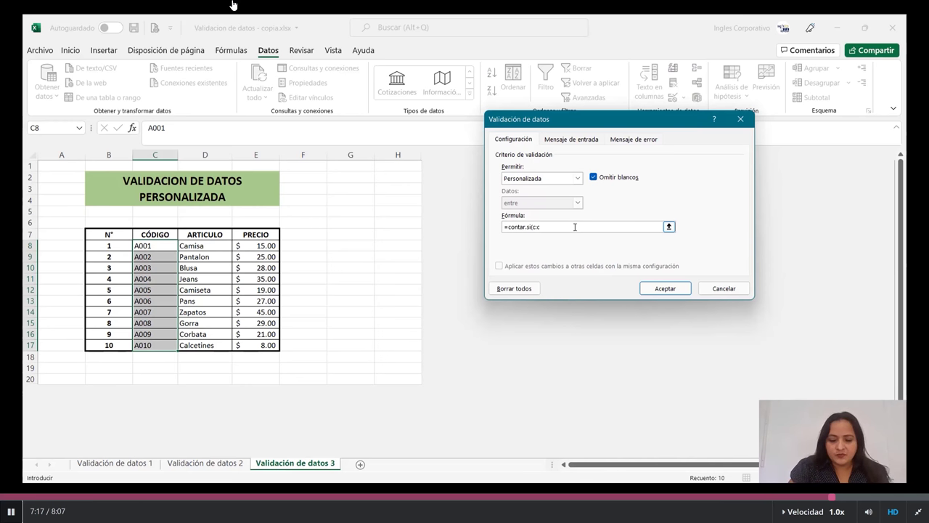
type(";c8")
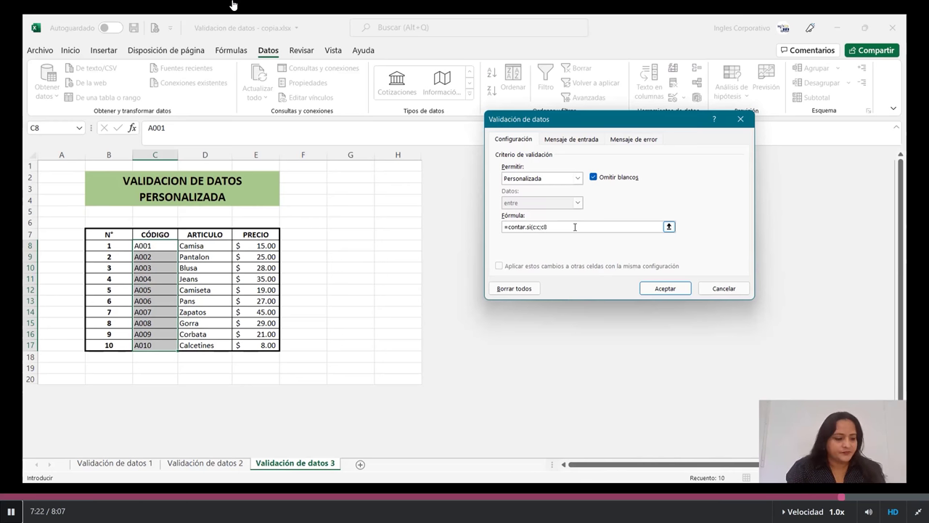
type(")")
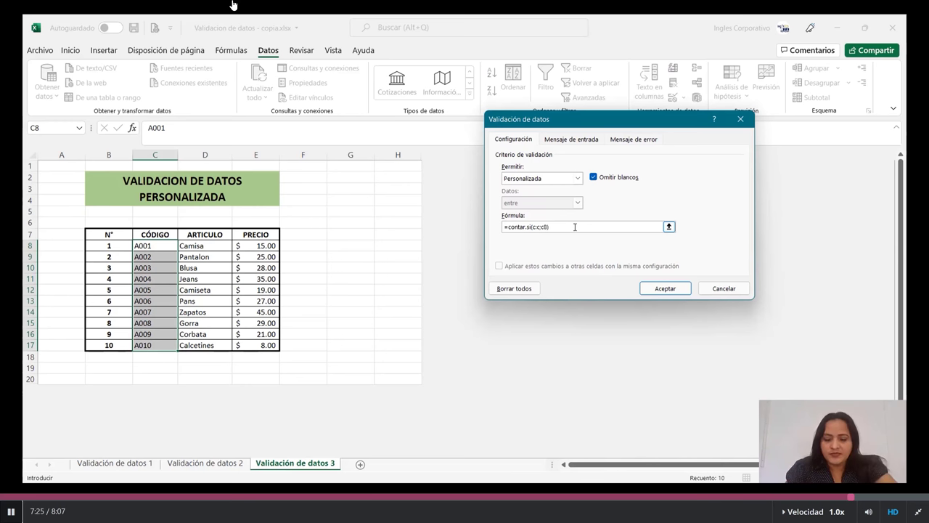
type("=1")
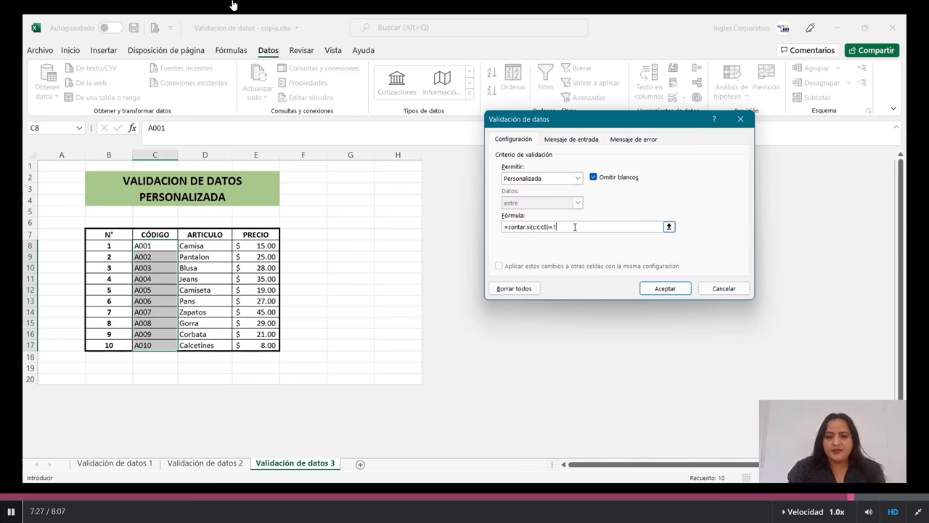
left_click(674, 288)
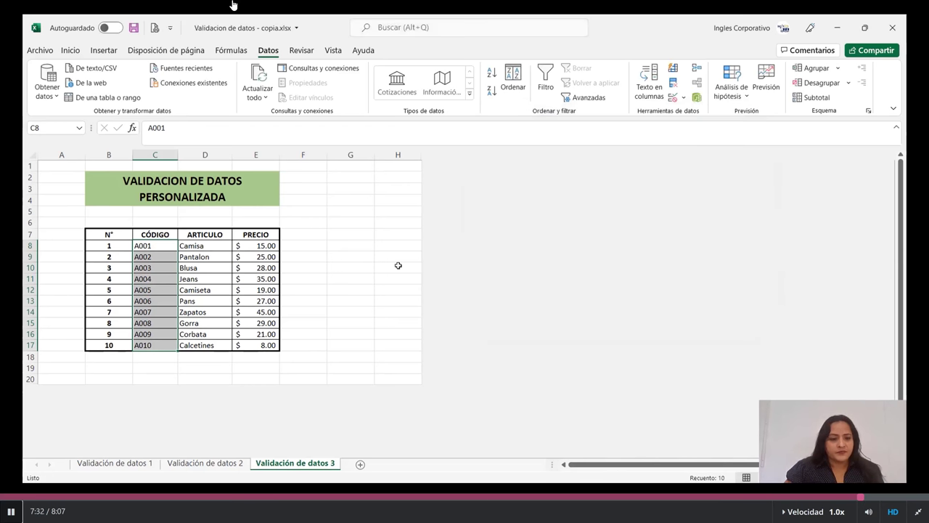
Test the rule by entering the duplicate code A002 in C14, and cancel the entry.
left_click(332, 268)
left_click(151, 311)
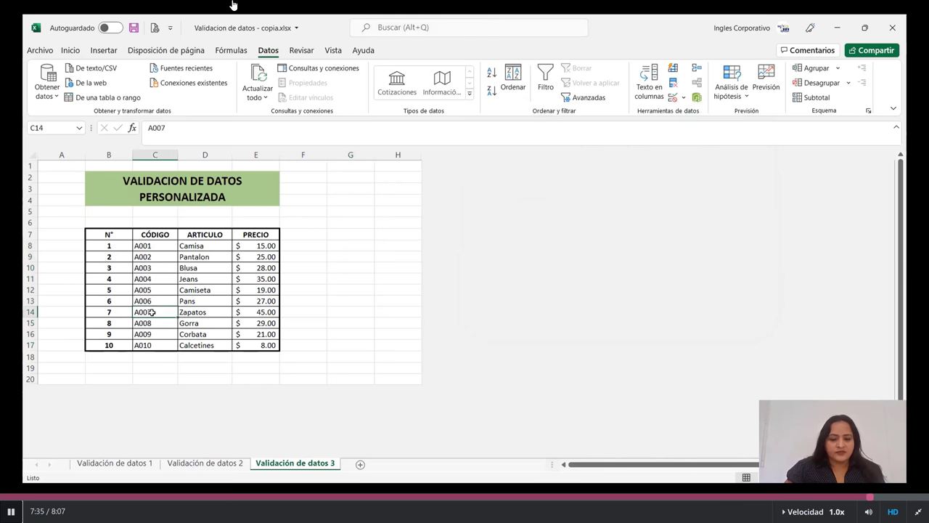
key("BackSpace")
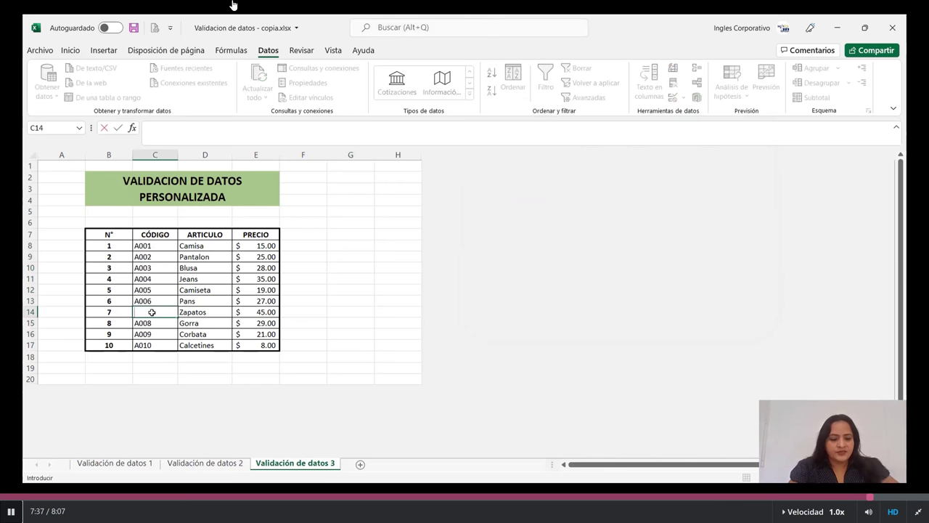
type("A00")
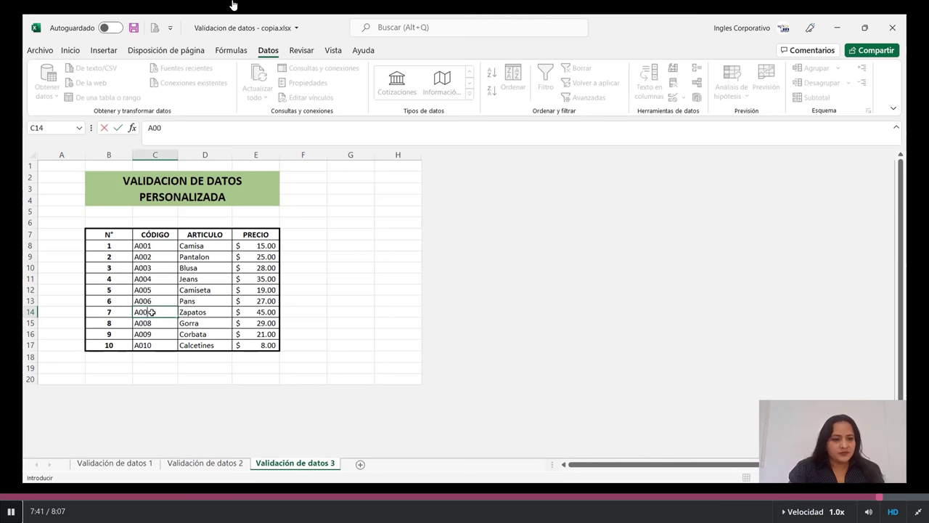
type("2")
key("Return")
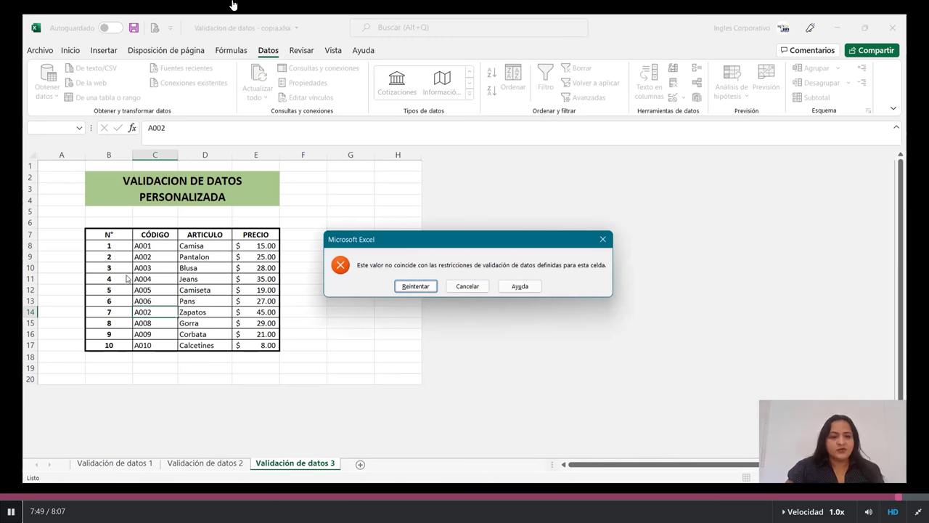
left_click(482, 285)
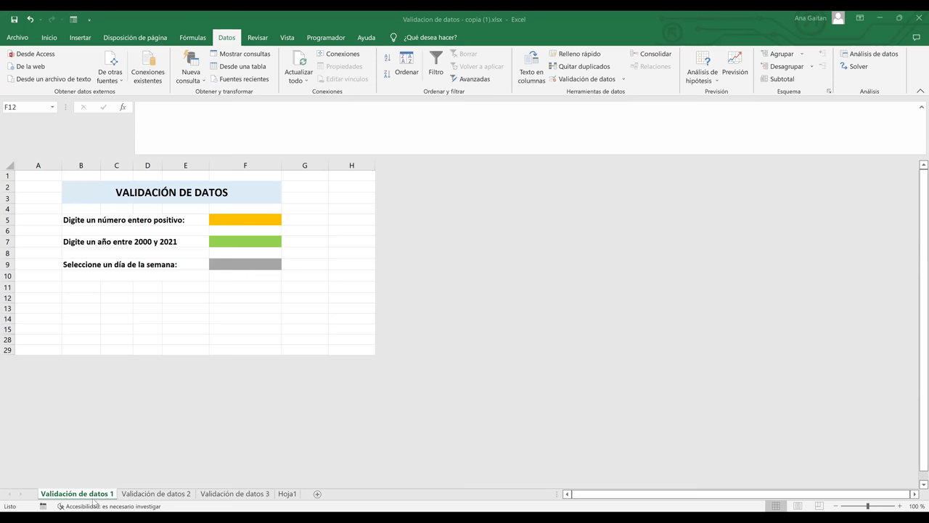
Look through the Validación de datos 2, Validación de datos 3 and Hoja1 sheets, including the PROMEDIO DE NOTAS TRIMESTRALES table.
left_click(130, 498)
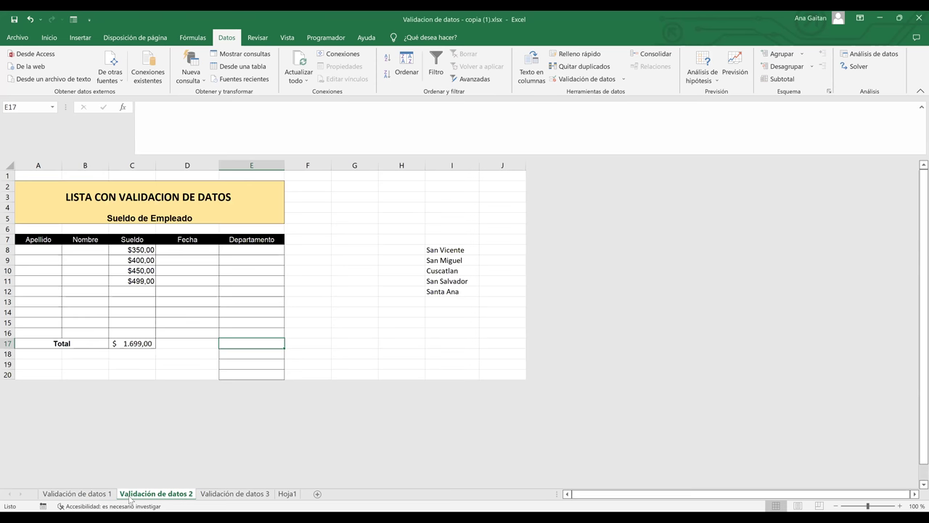
left_click(224, 497)
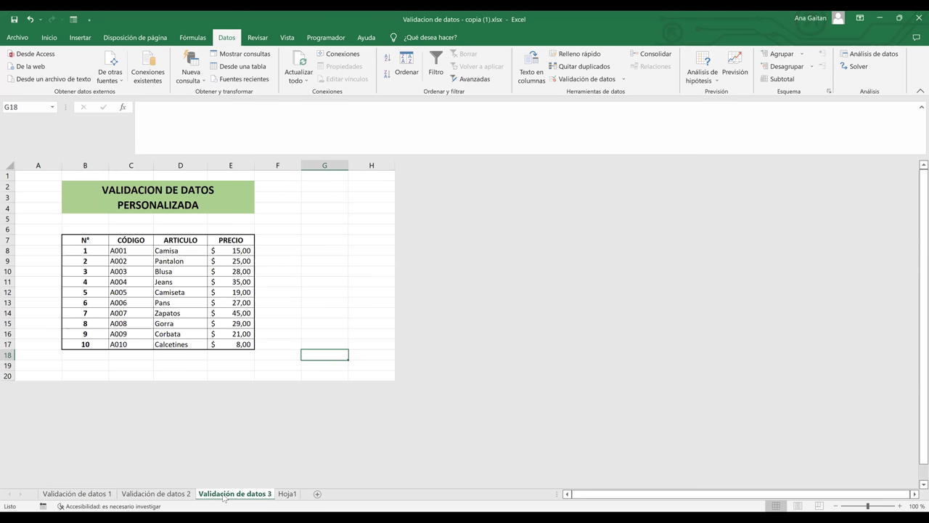
left_click(286, 498)
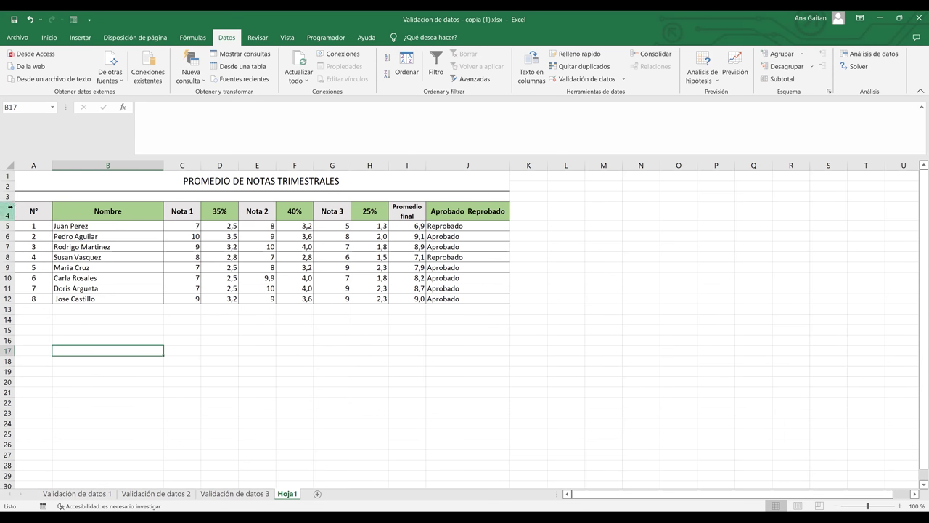
left_click_drag(38, 214, 454, 288)
left_click(363, 413)
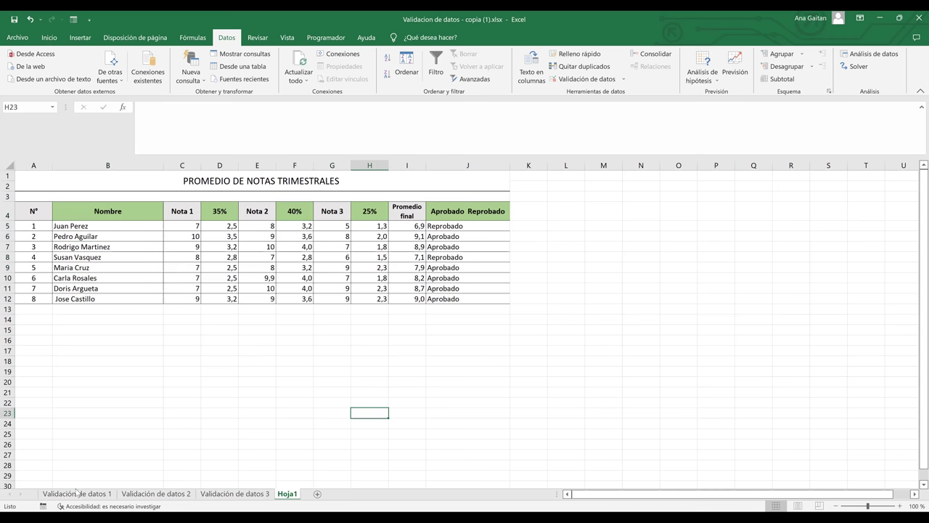
On the Validación de datos 1 sheet at 170% zoom, examine the three prompts and select F5, the positive-integer answer cell.
left_click(75, 494)
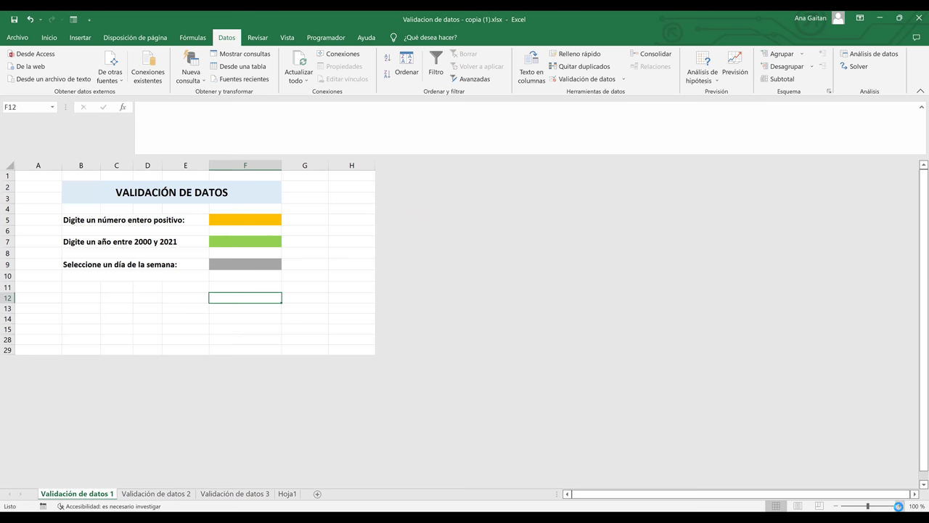
left_click(899, 506)
left_click(899, 506)
left_click(900, 506)
left_click(899, 506)
left_click(900, 505)
left_click(899, 506)
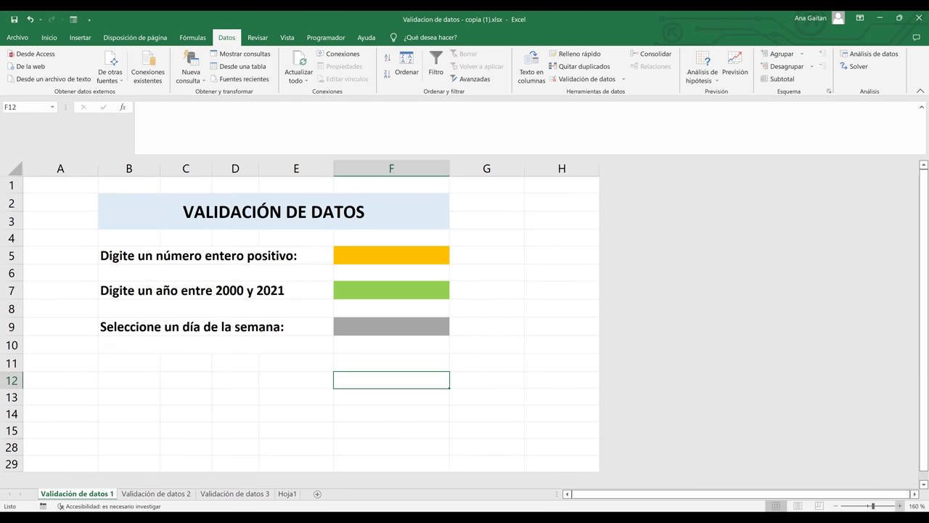
left_click(154, 262)
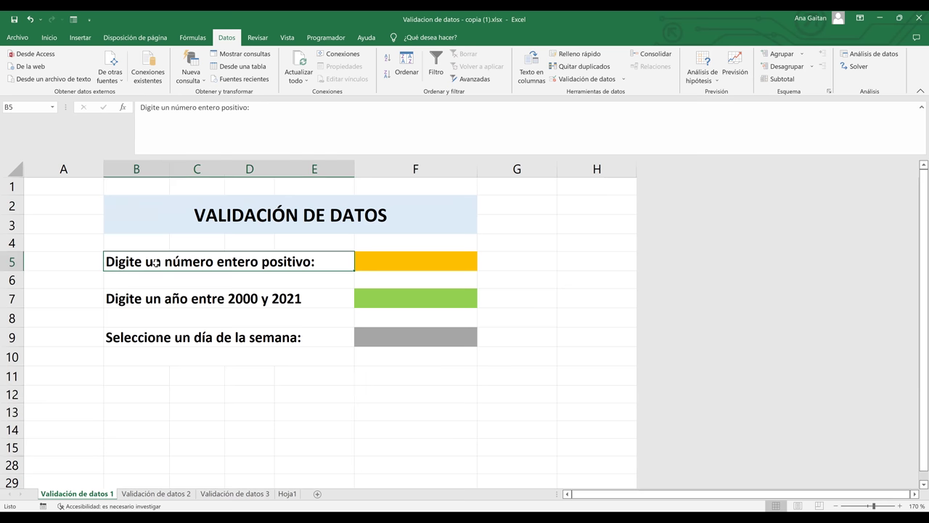
left_click(241, 297)
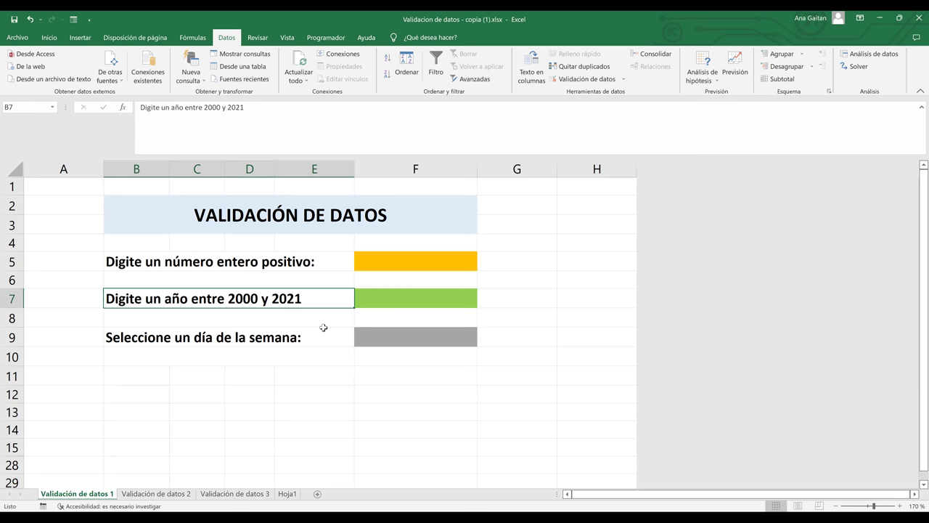
left_click(381, 324)
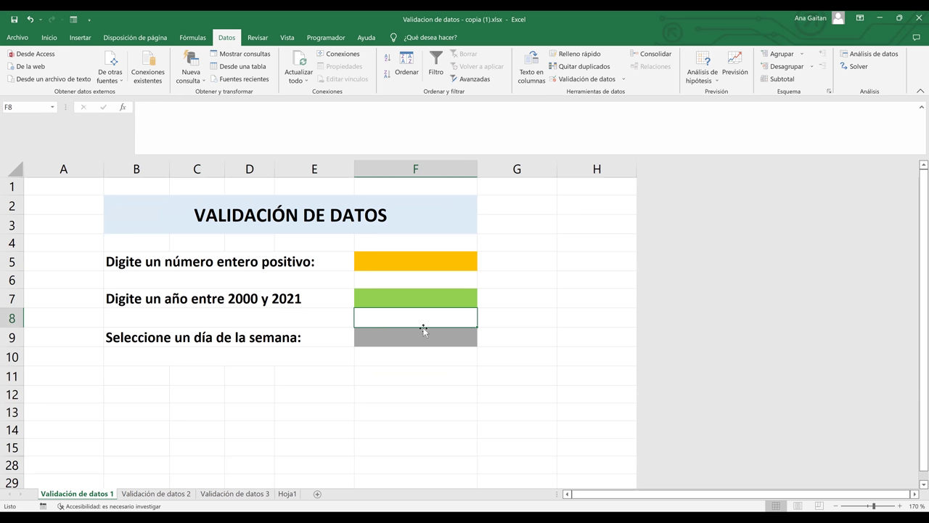
left_click(136, 412)
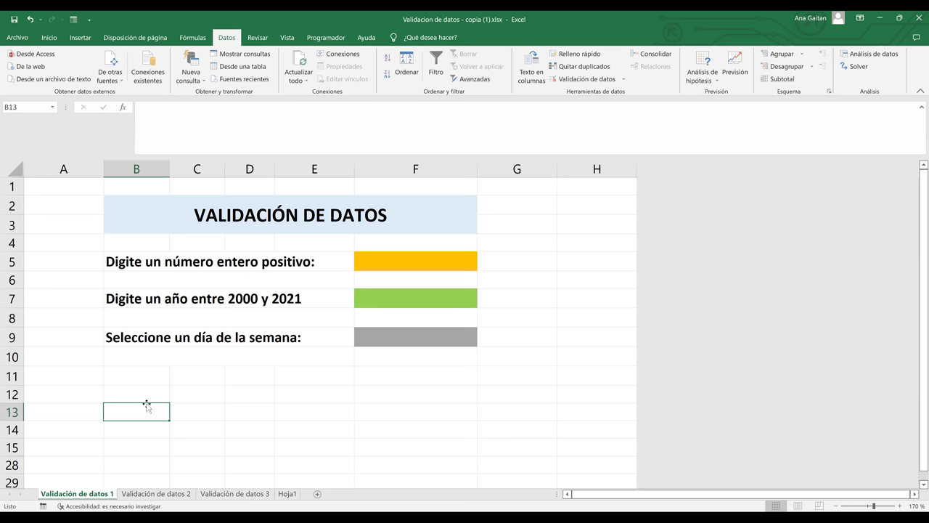
left_click(386, 264)
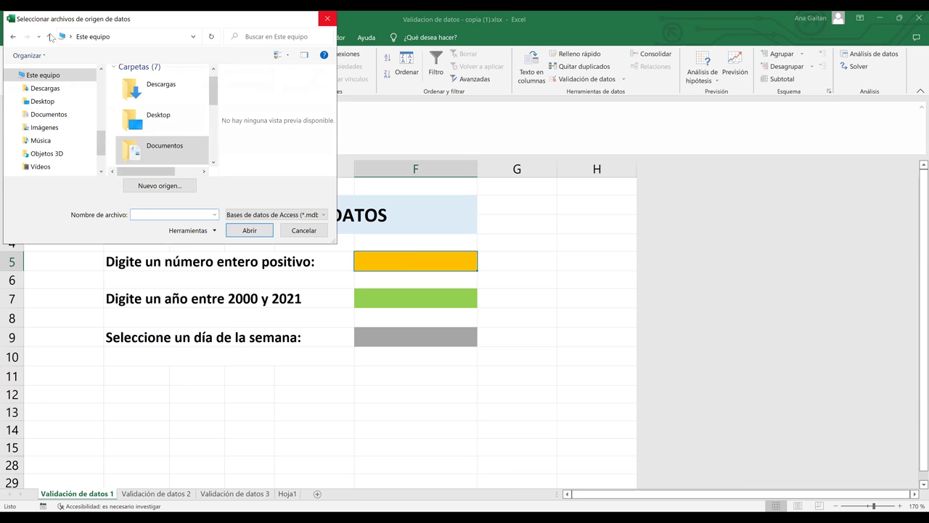
key("Escape")
left_click(49, 38)
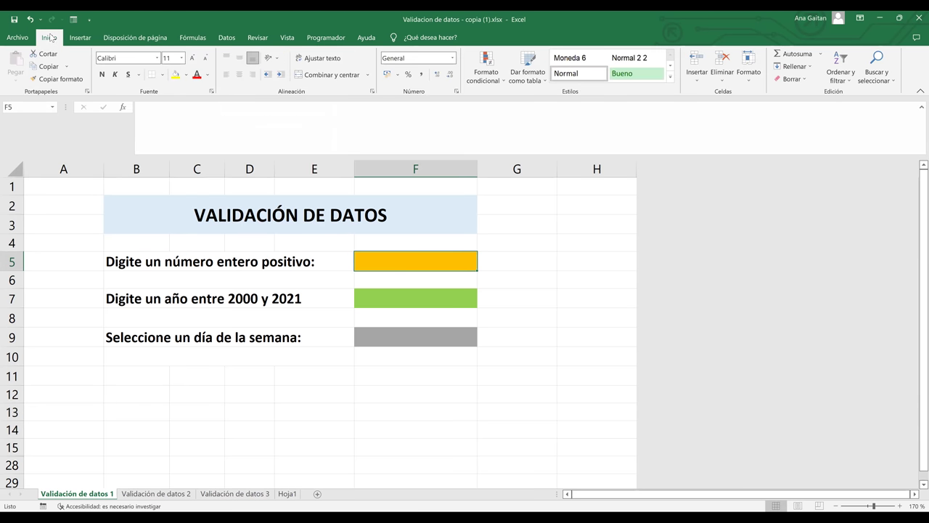
left_click(73, 37)
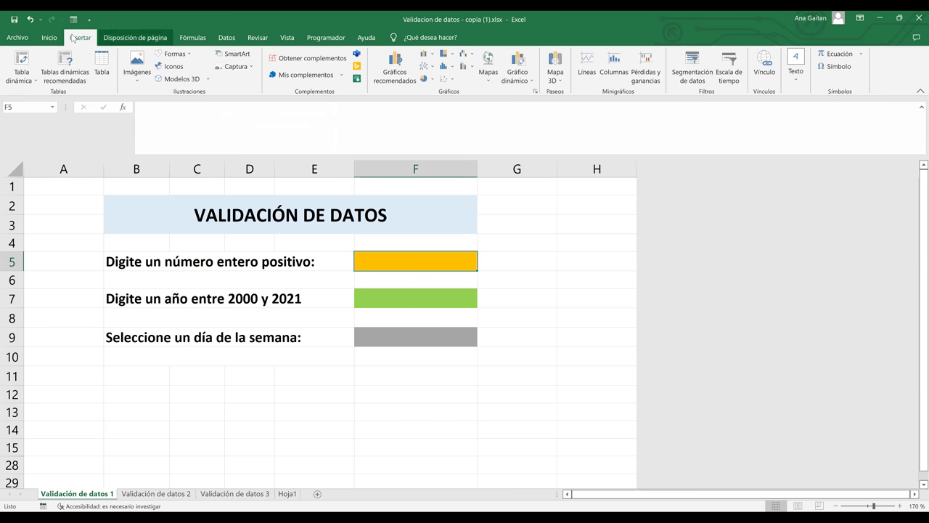
key("F5")
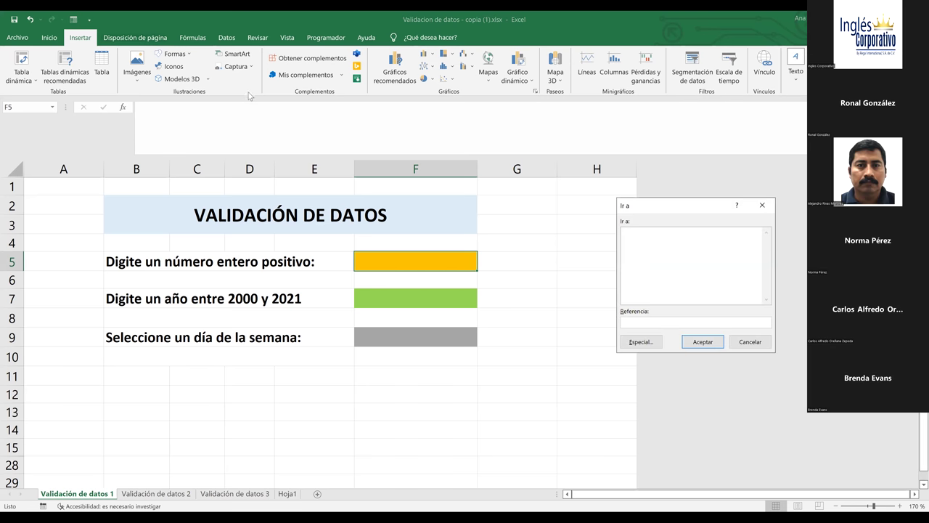
key("Escape")
Open data validation for F5, the positive-integer answer cell, and set the allowed type to Número entero.
left_click(226, 37)
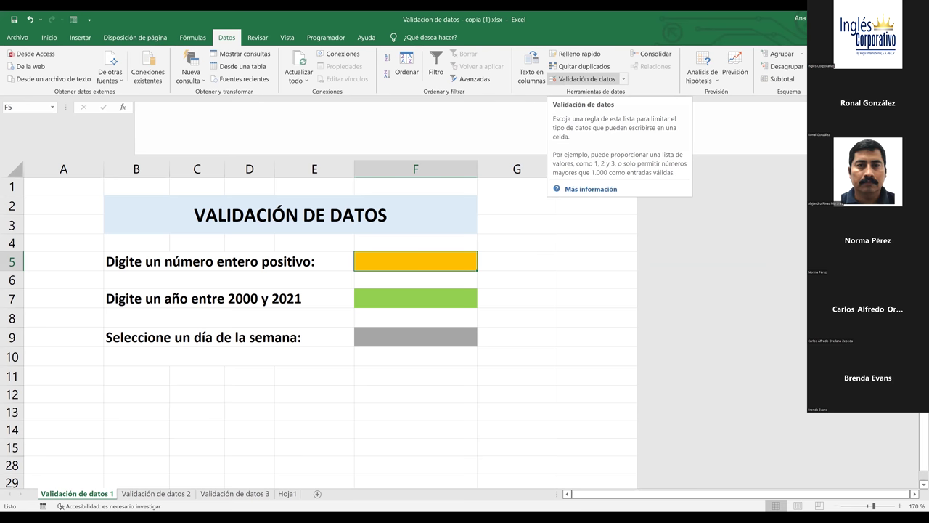
left_click(587, 78)
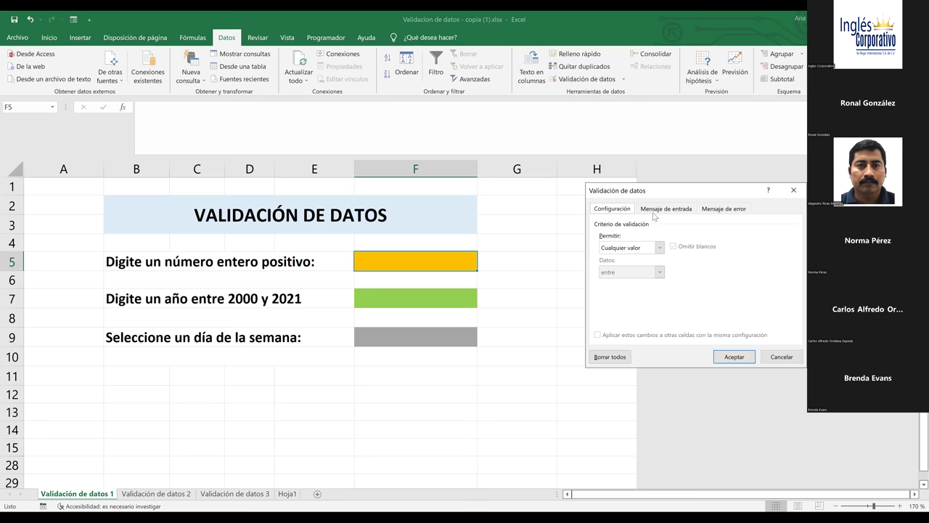
left_click(686, 210)
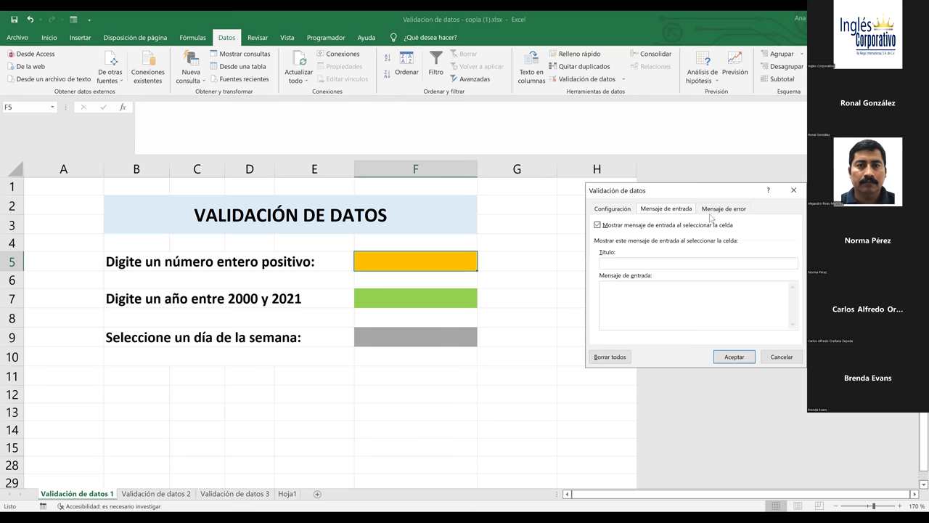
left_click(622, 210)
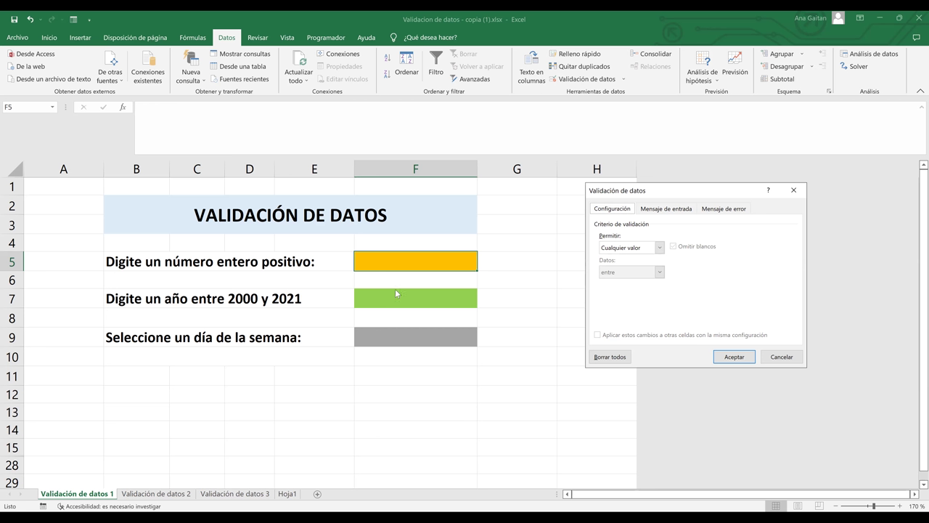
left_click(660, 248)
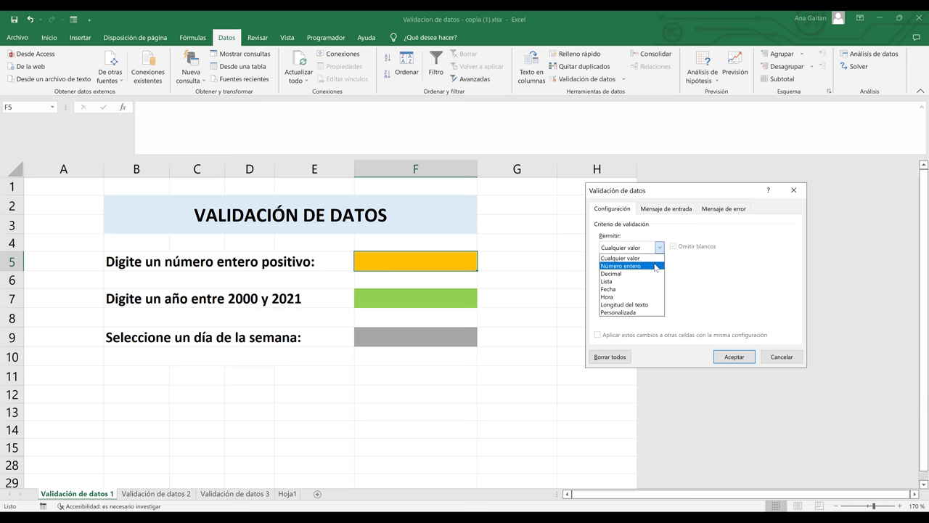
left_click(655, 266)
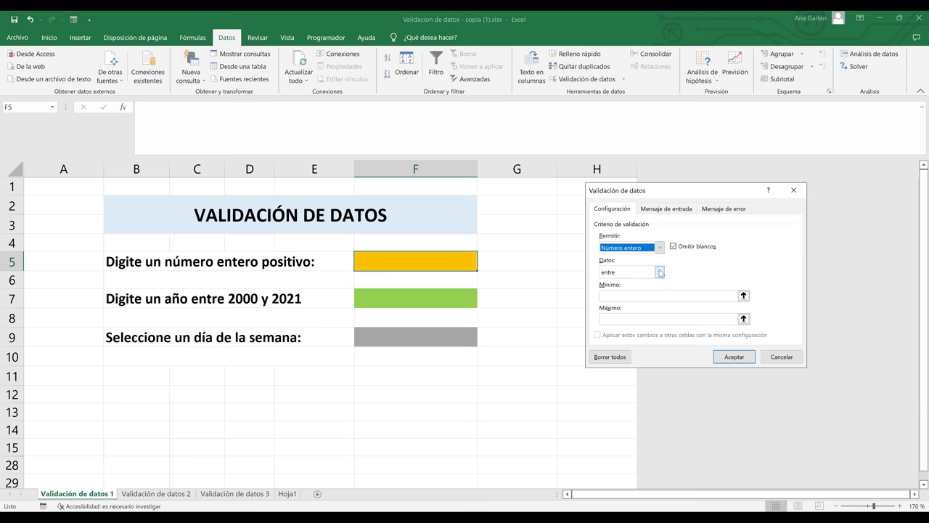
Restrict F5 to values entre a minimum of 1 and a maximum of 100, and apply the rule.
left_click(660, 273)
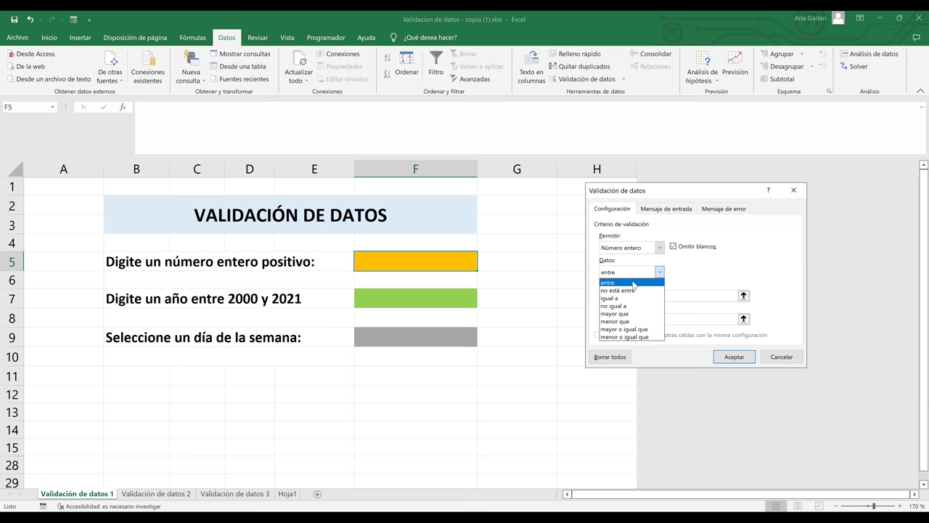
left_click(478, 274)
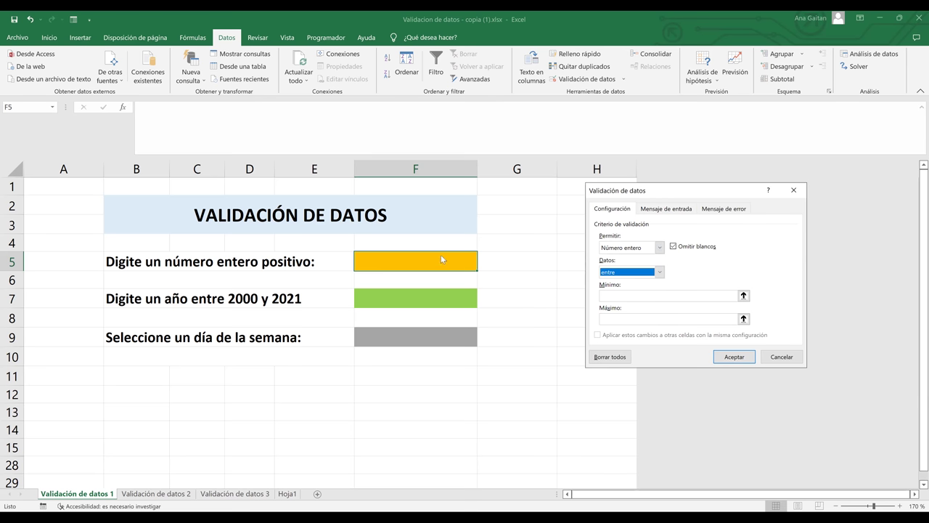
left_click(653, 296)
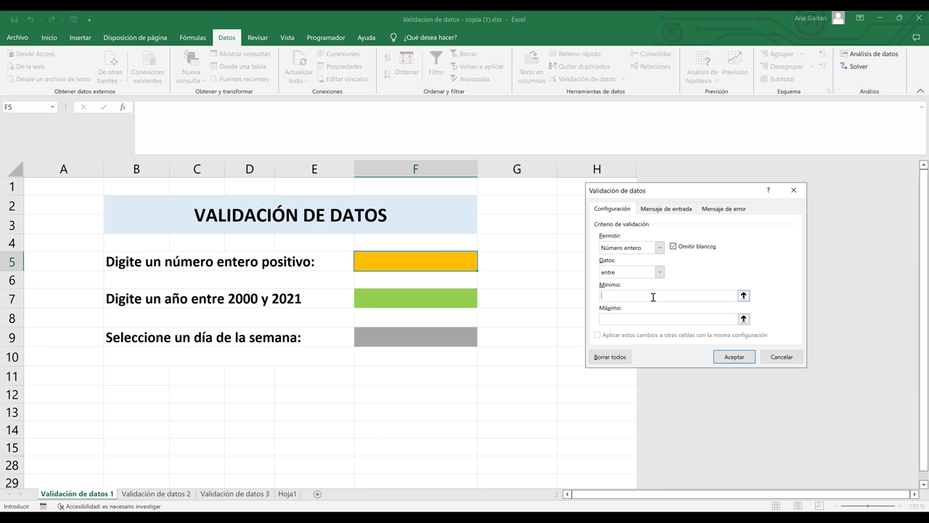
type("1")
left_click(635, 316)
type("100")
left_click(736, 357)
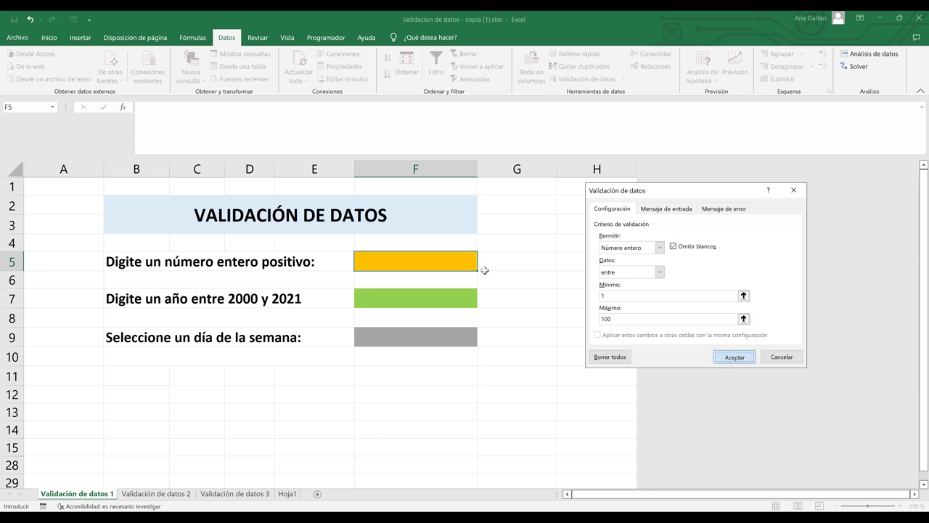
Test the rule by entering 1 and replacing it with 2 in F5.
type("1")
key("Return")
left_click(439, 266)
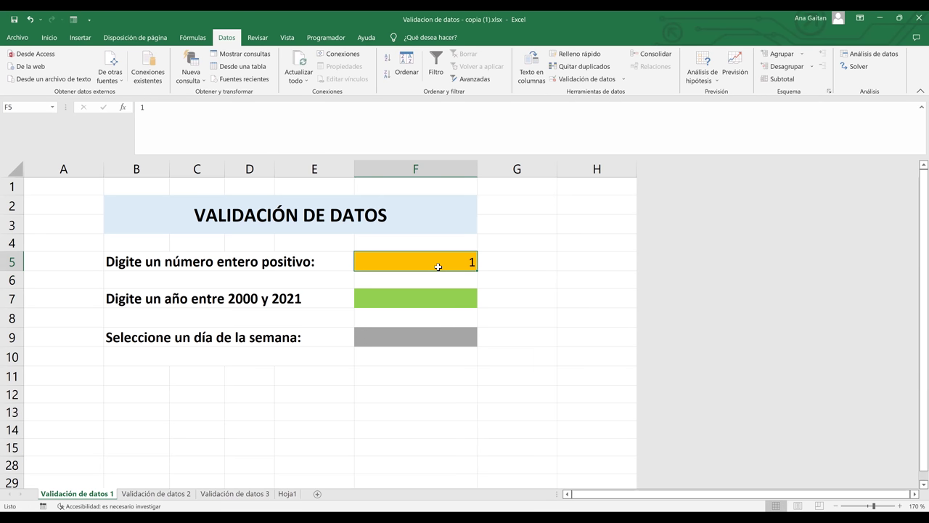
key("BackSpace")
type("2")
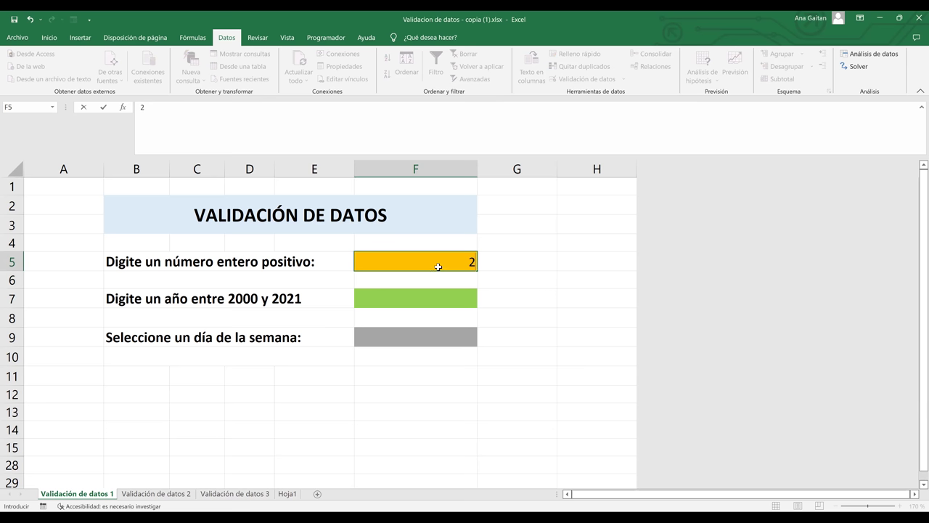
key("Return")
Test F5 with the negative value -1, and choose to retry and clear the entry.
left_click(438, 266)
key("Delete")
type("-1")
key("Return")
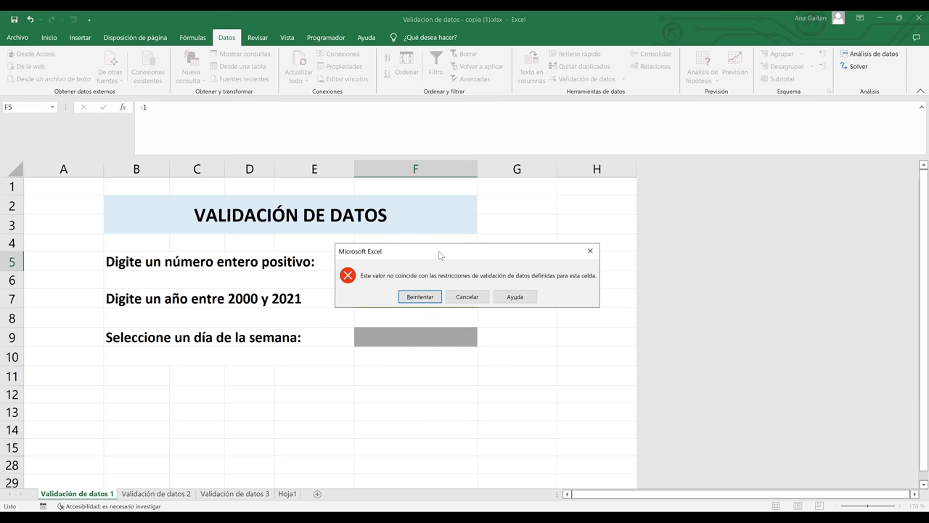
left_click_drag(439, 254, 370, 346)
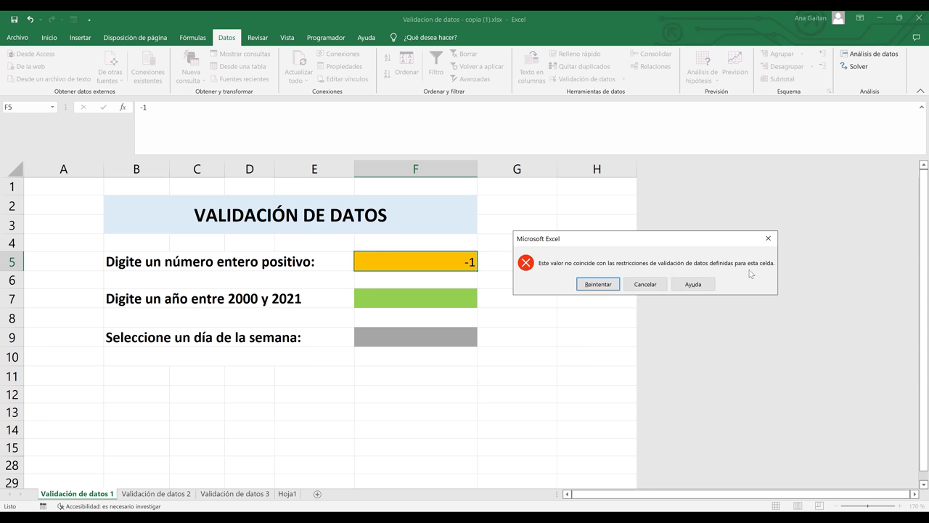
left_click(597, 284)
key("BackSpace")
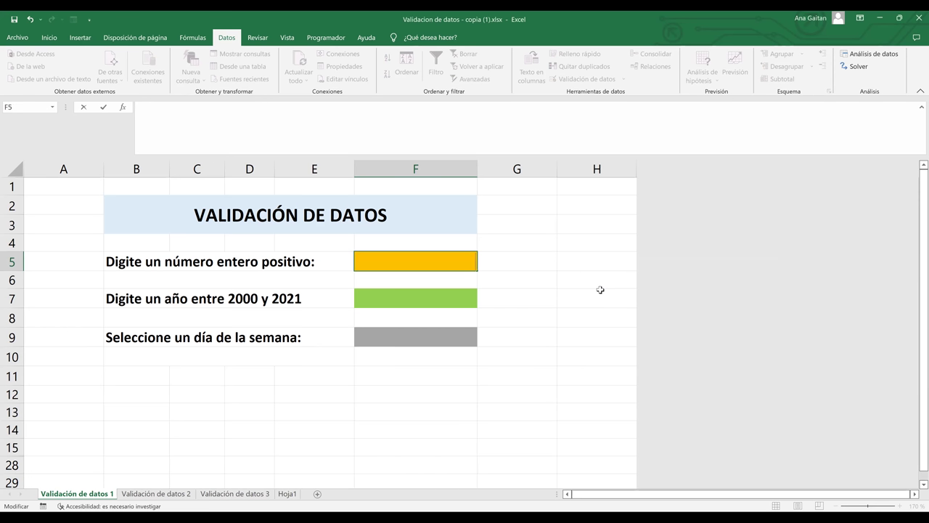
Test the upper limit in F5 with 100 and 150, and leave the cell empty and selected.
type("100")
key("Return")
key("Up")
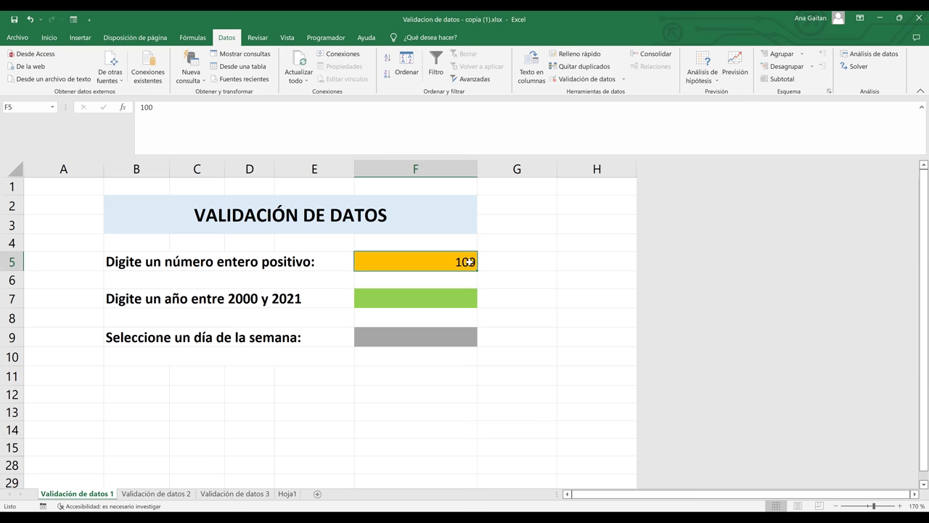
type("150")
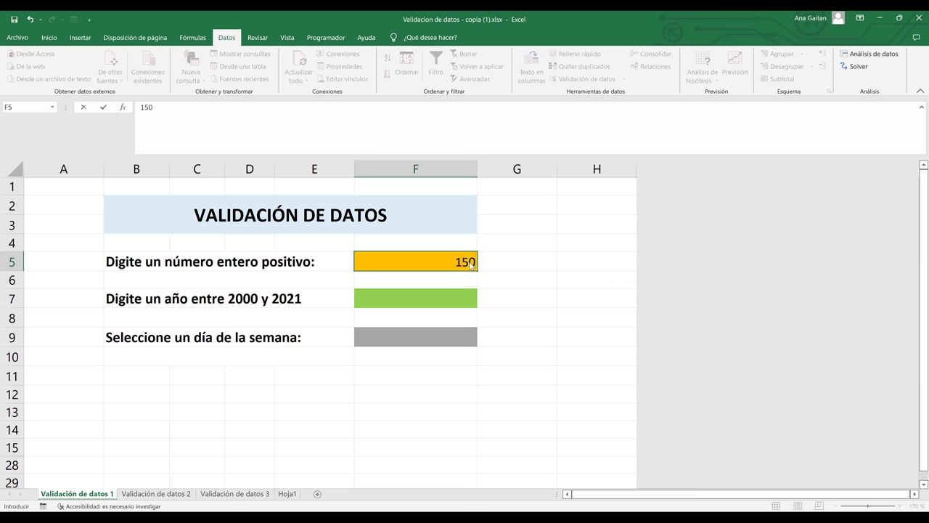
key("Return")
key("Return")
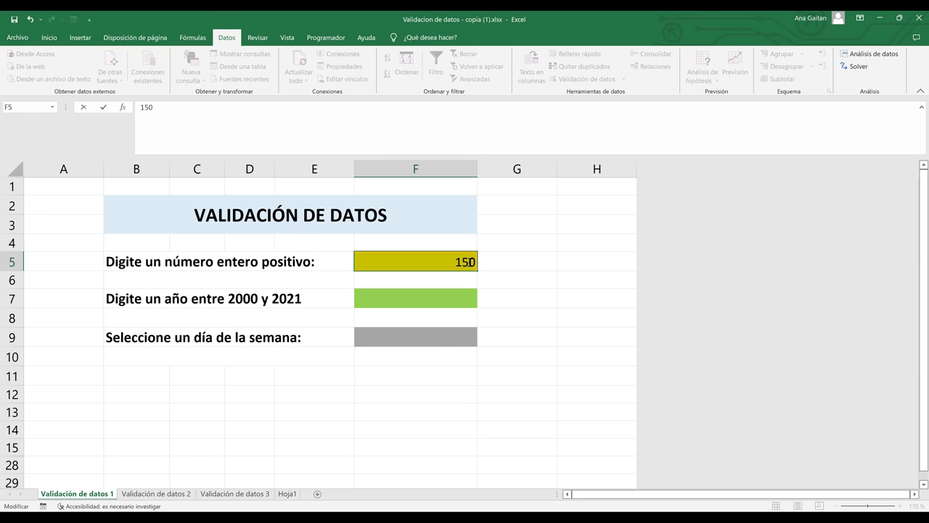
key("BackSpace")
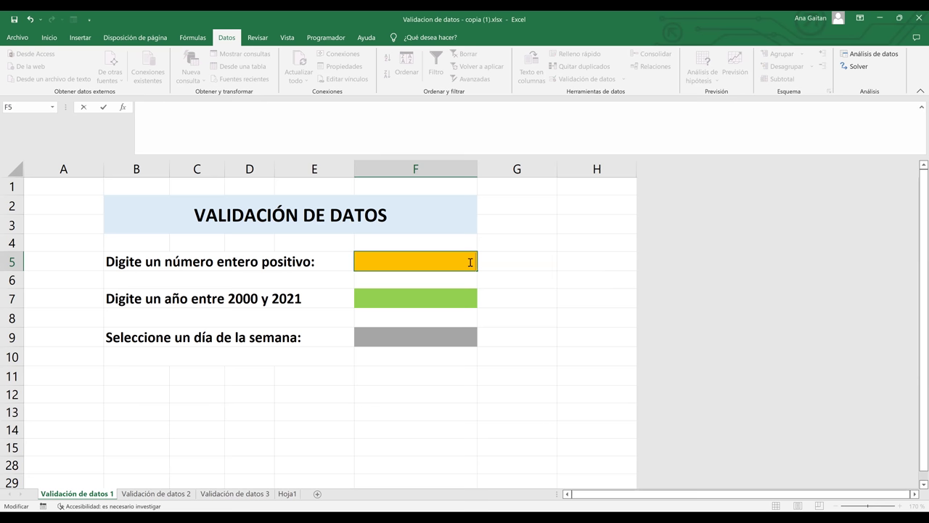
key("Return")
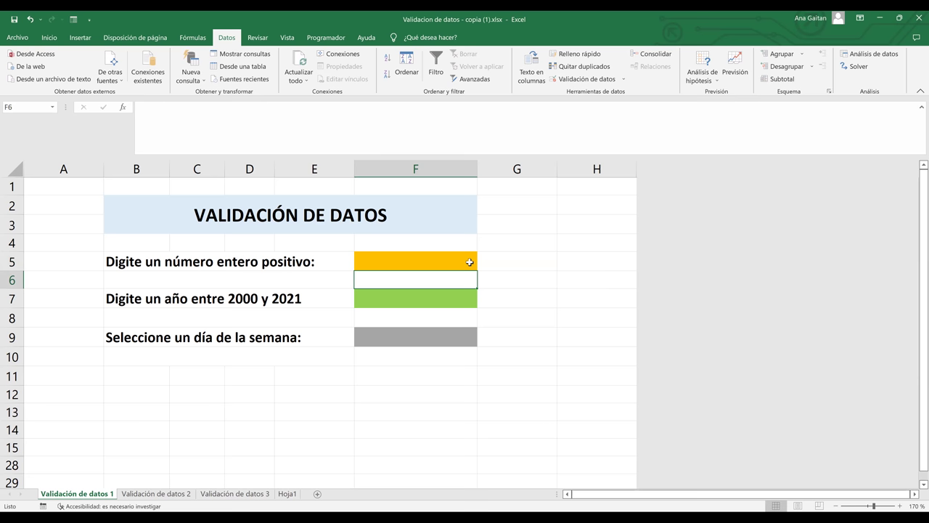
left_click(470, 262)
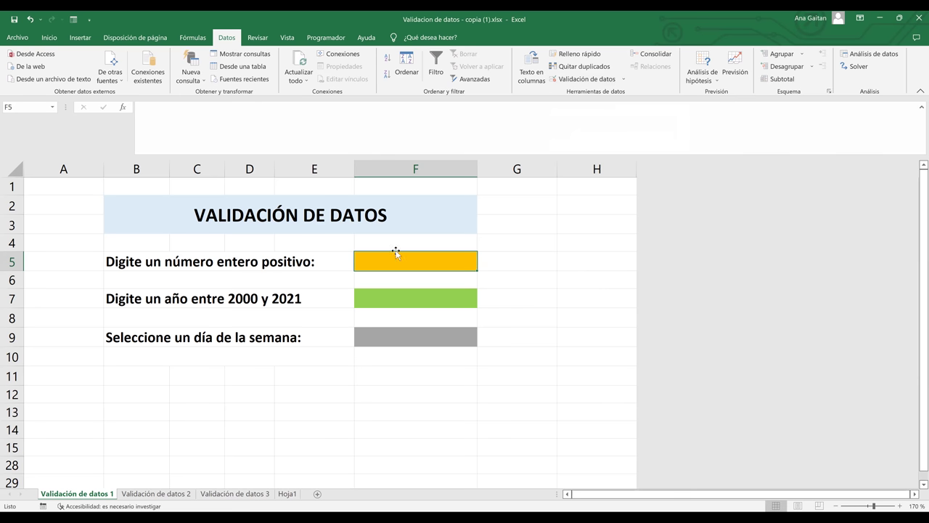
Change the F5 validation condition to no está entre, keeping the limits 1 and 100, and apply it.
left_click(615, 84)
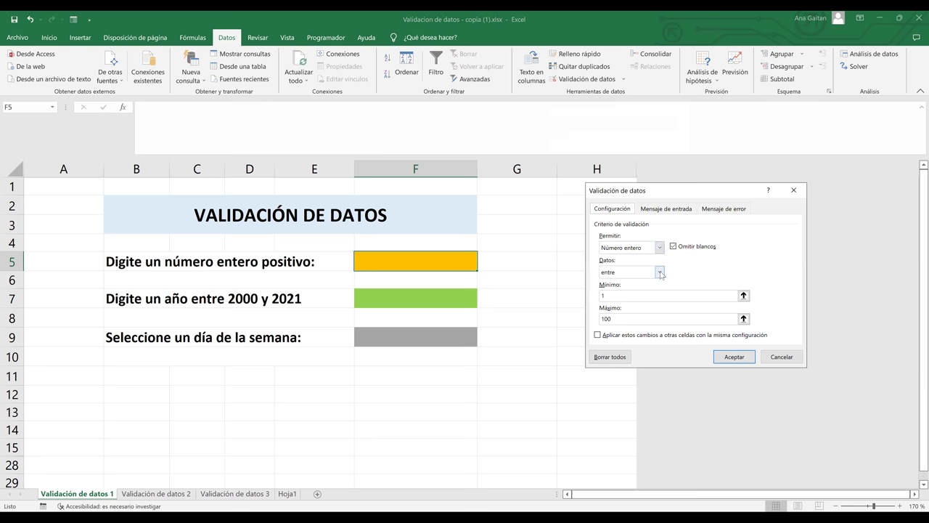
left_click(660, 273)
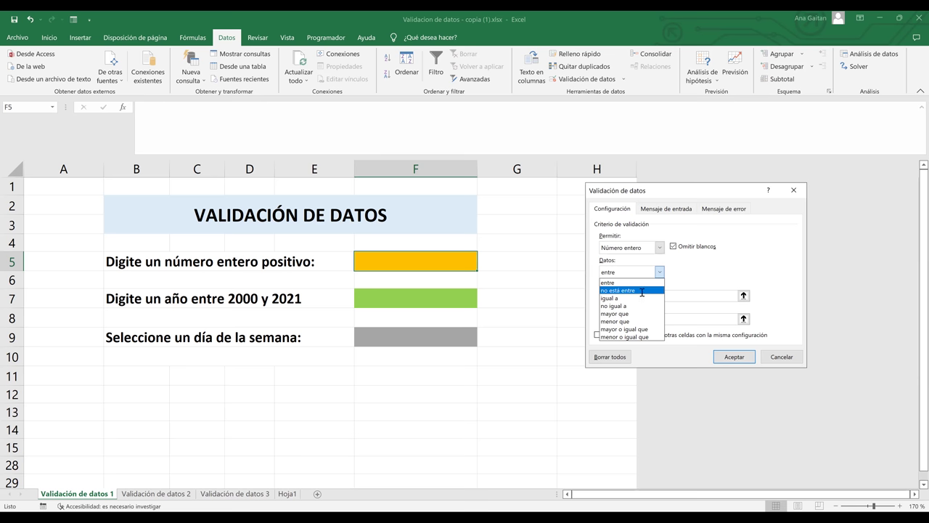
left_click(631, 290)
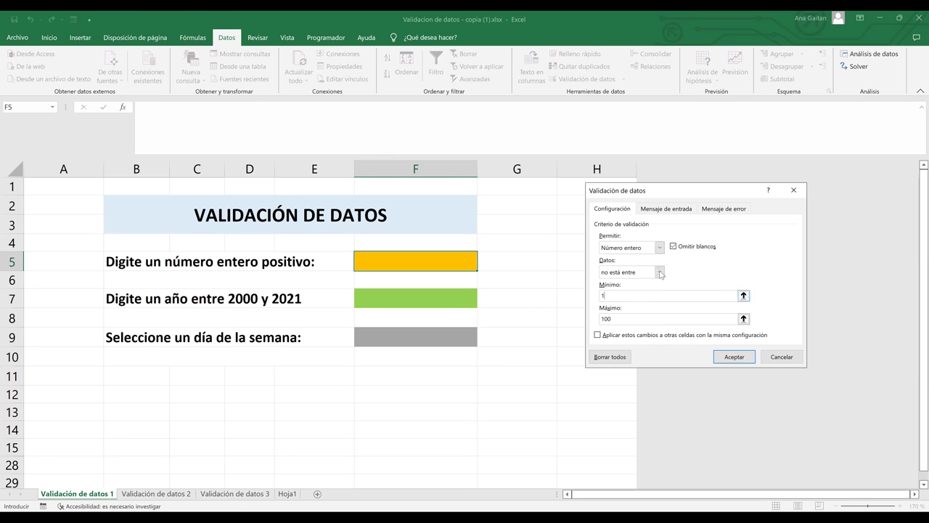
left_click(659, 273)
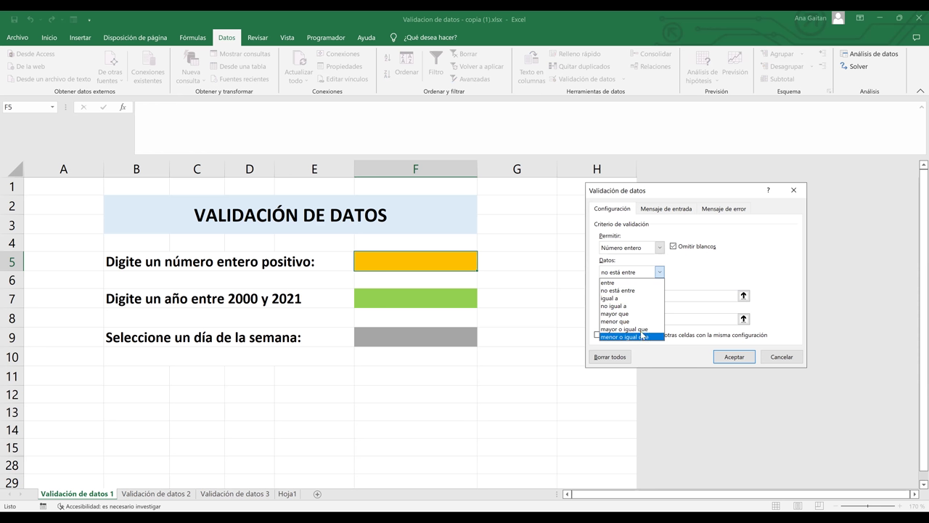
left_click(636, 290)
left_click(636, 291)
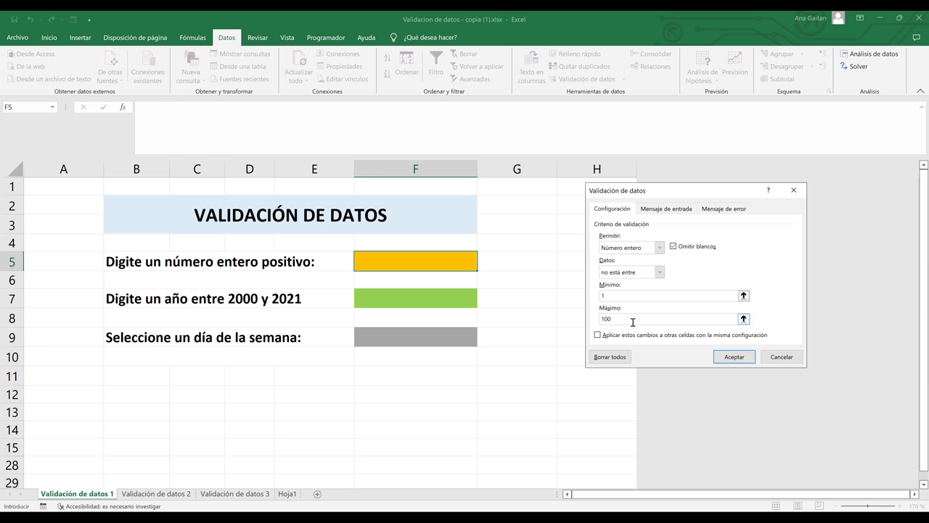
left_click(735, 356)
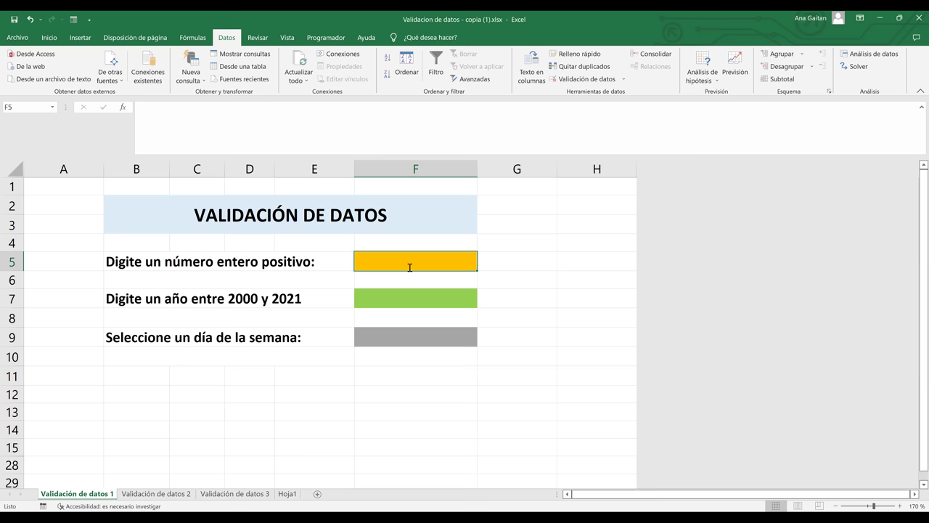
Test the no está entre rule in F5 with 150 and 1, and clear the last entry.
type("150")
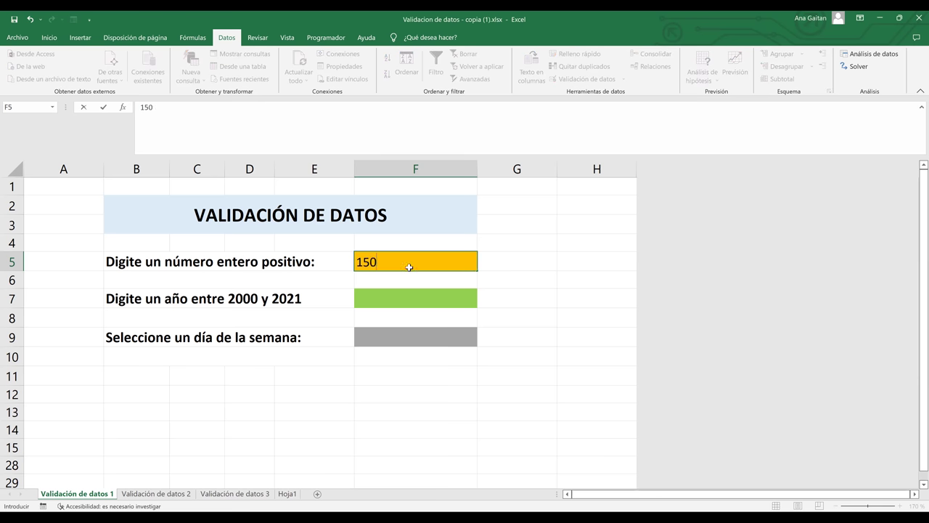
key("Return")
left_click(409, 267)
type("1")
key("Return")
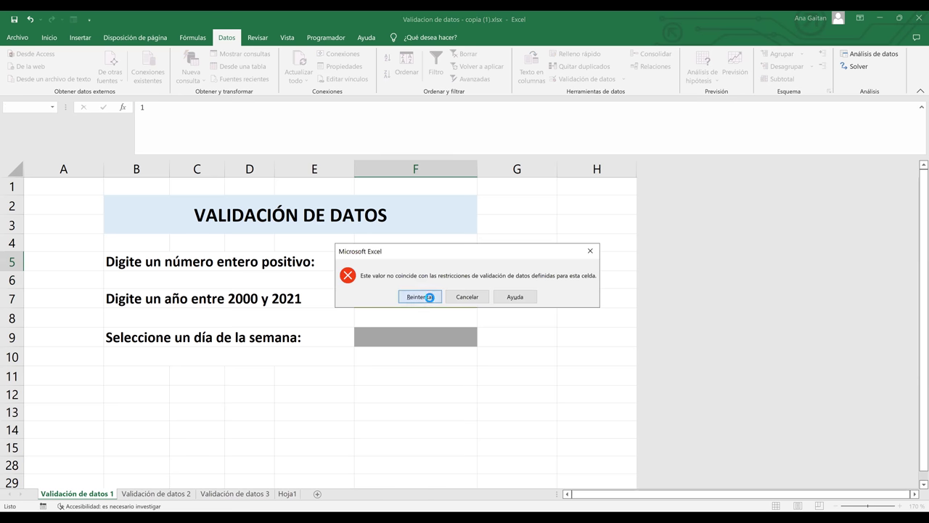
left_click(430, 298)
key("BackSpace")
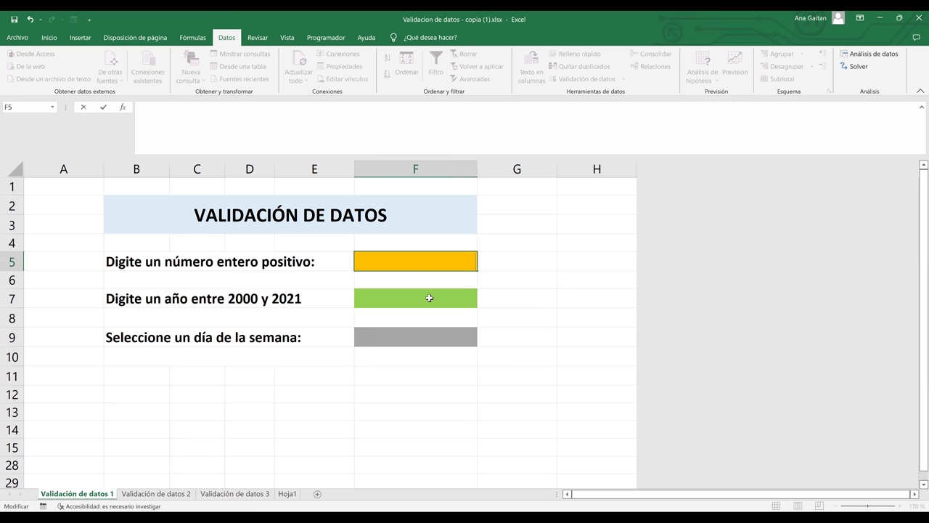
Enter -1 in F5 and reselect the cell.
type("1")
key("BackSpace")
type("-1")
key("Return")
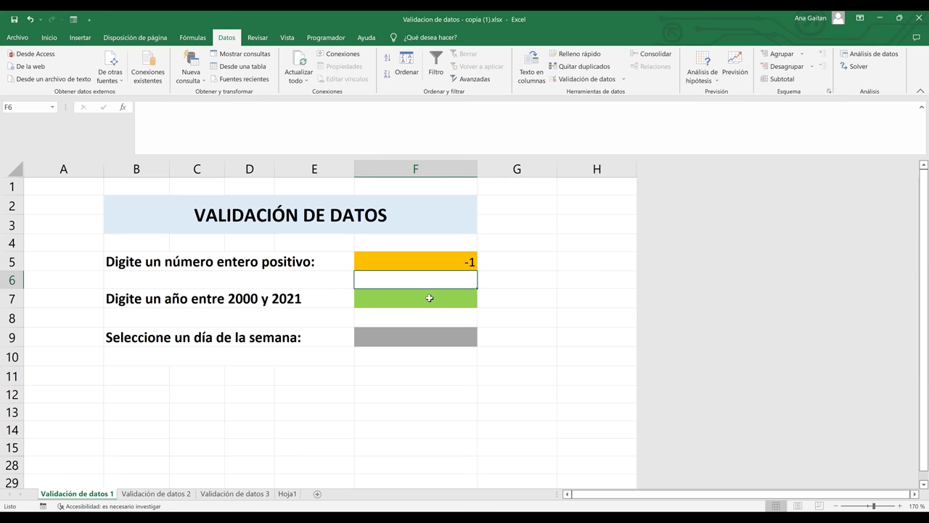
key("Up")
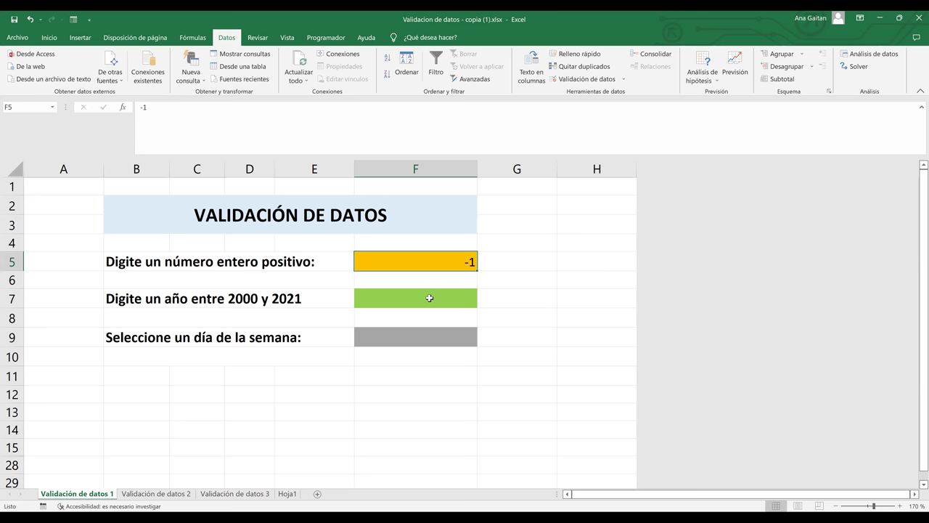
Change the F5 whole-number validation to mayor que with a minimum of 0, and apply it.
left_click(616, 80)
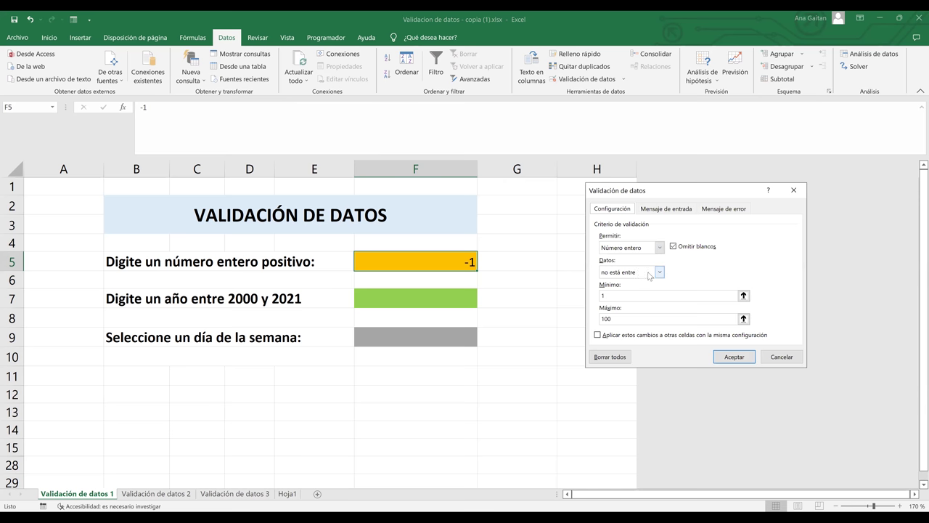
left_click(658, 273)
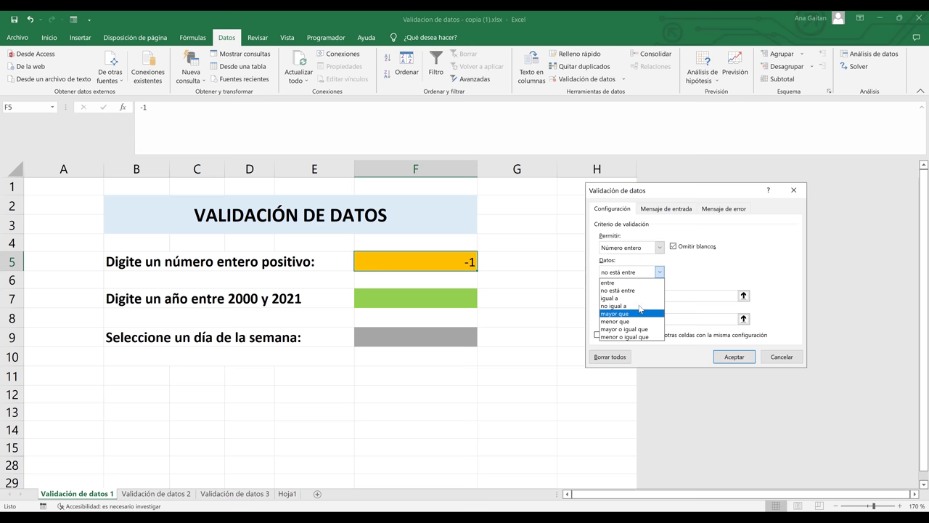
left_click(642, 313)
left_click(635, 296)
type("1")
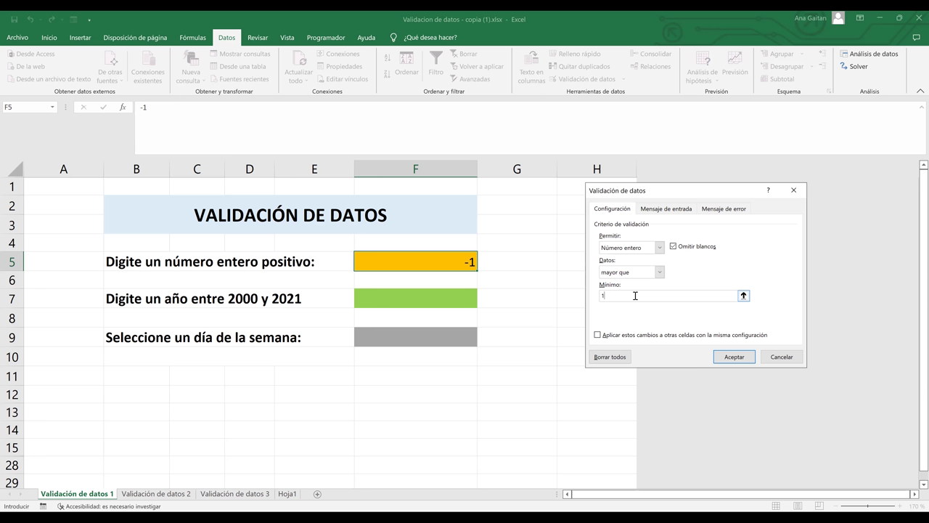
key("BackSpace")
type("0")
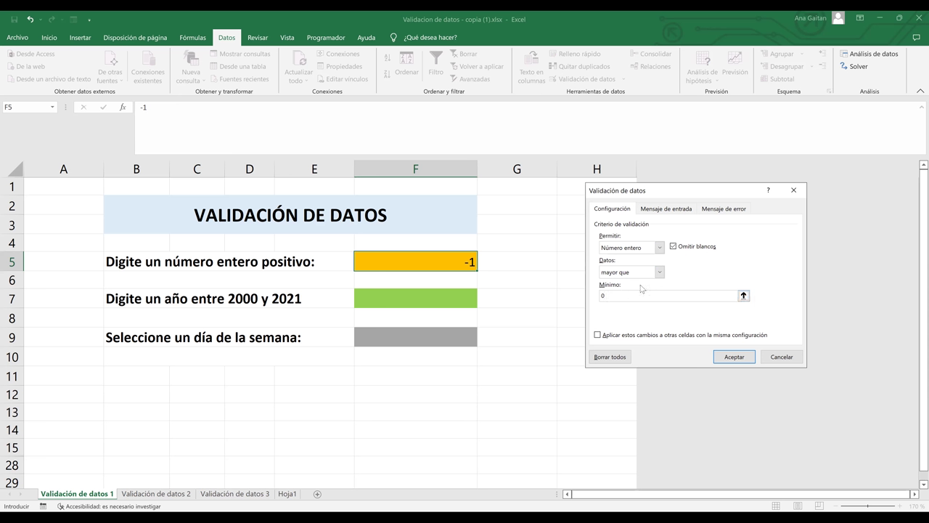
left_click(740, 357)
Test the mayor que rule in F5 with 1 and -1, and retry the last entry.
key("Delete")
type("1")
key("Return")
key("Up")
type("-1")
left_click(444, 304)
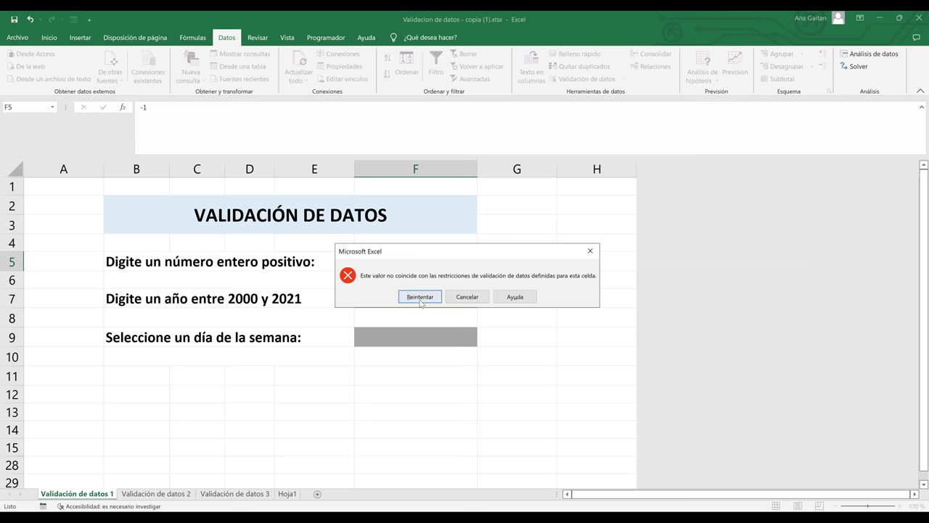
left_click(419, 297)
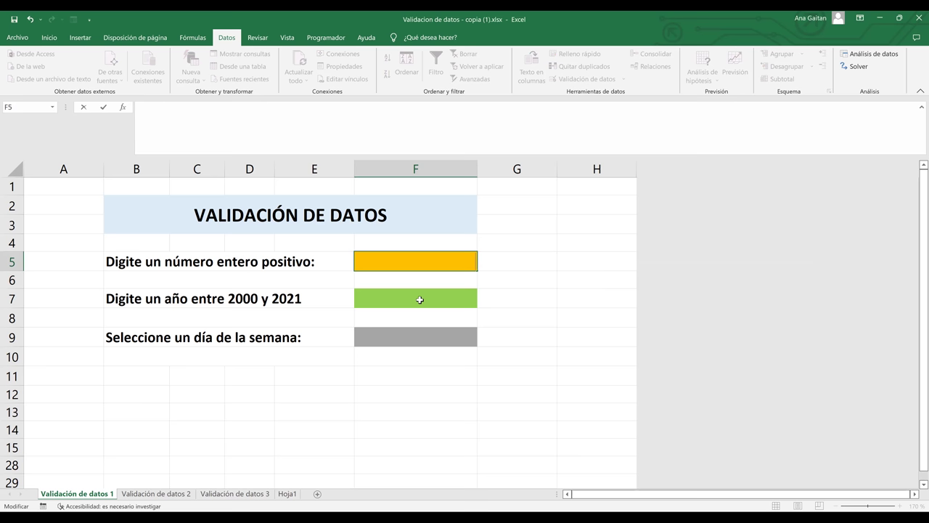
Test large positive integers in F5 by entering 200 and 1000, and reselect the cell.
type("1")
key("BackSpace")
type("200")
key("Return")
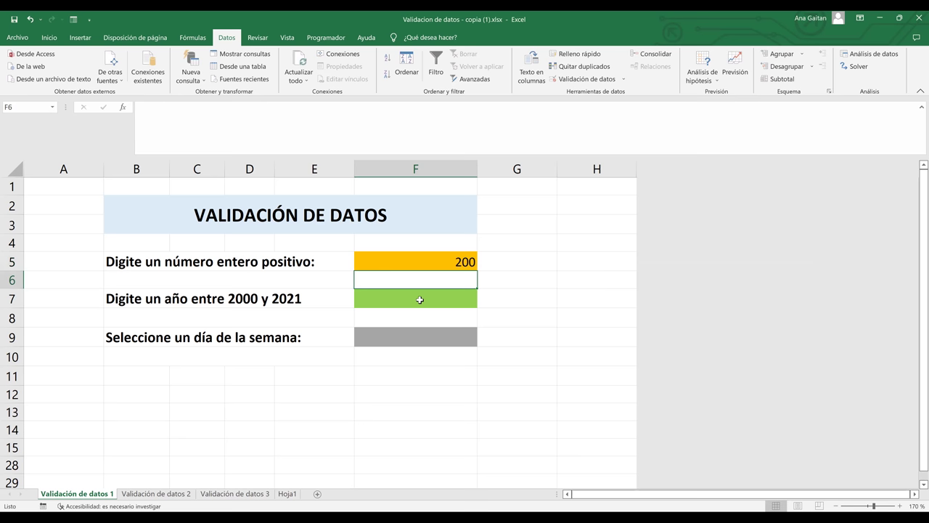
key("Up")
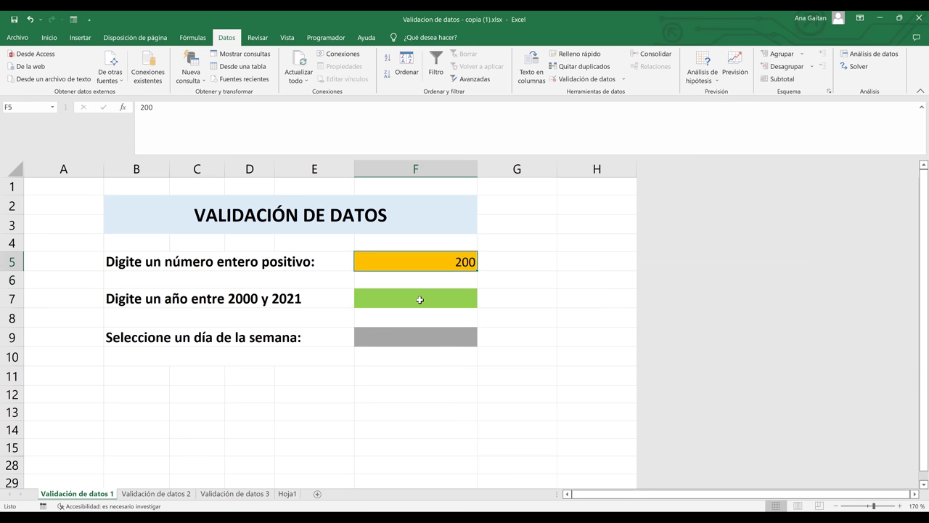
type("1000")
key("Return")
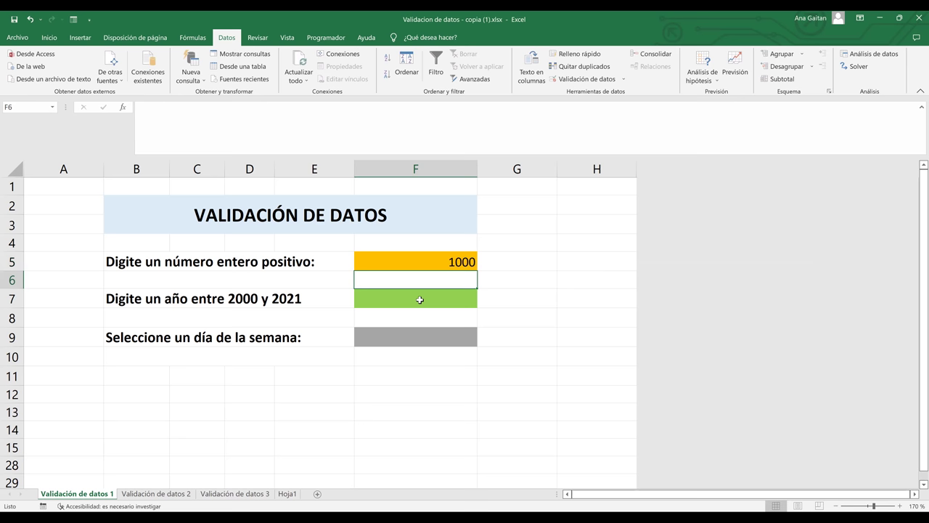
key("Up")
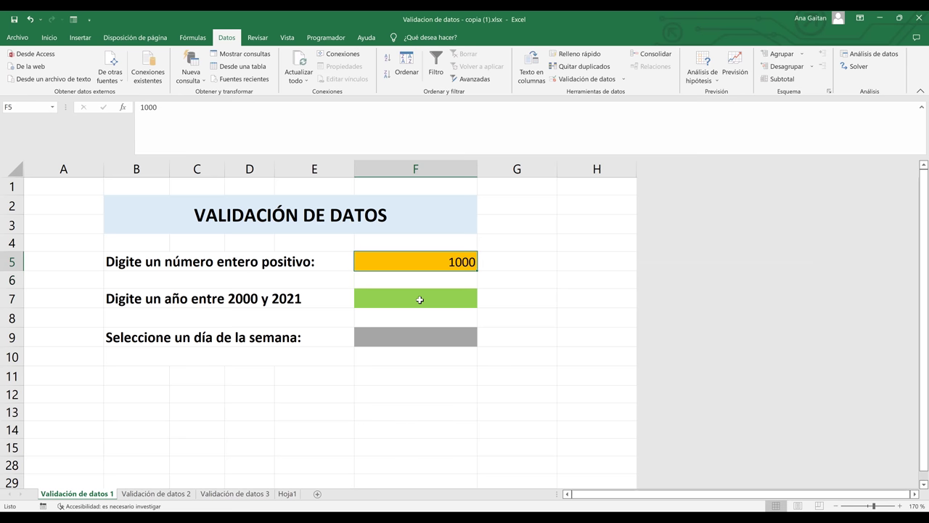
Test F5 with 1 and the decimal 1,5, and replace the entry with 2.
type("1")
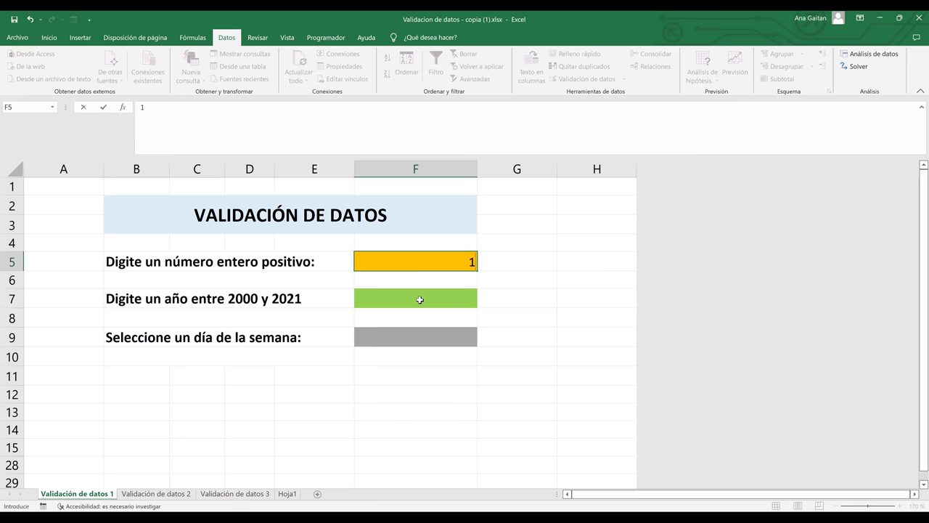
key("Return")
key("Up")
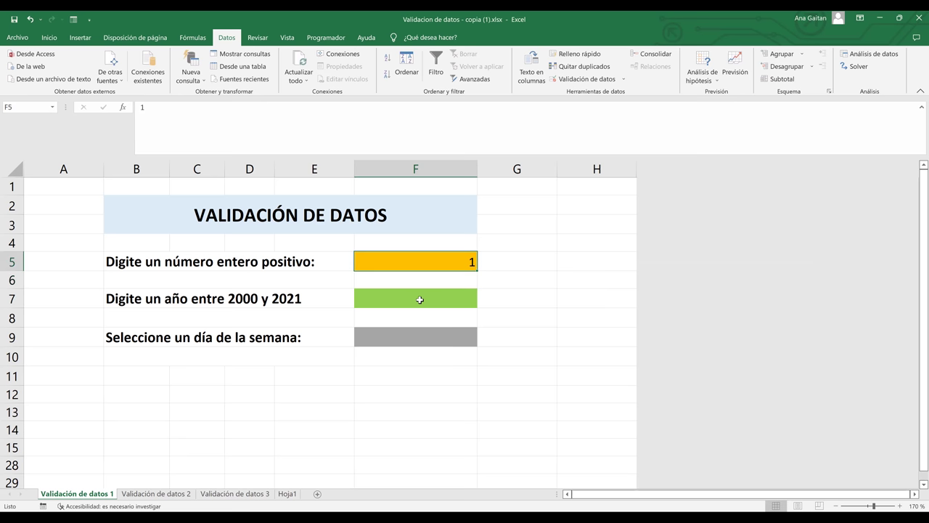
type("1,5")
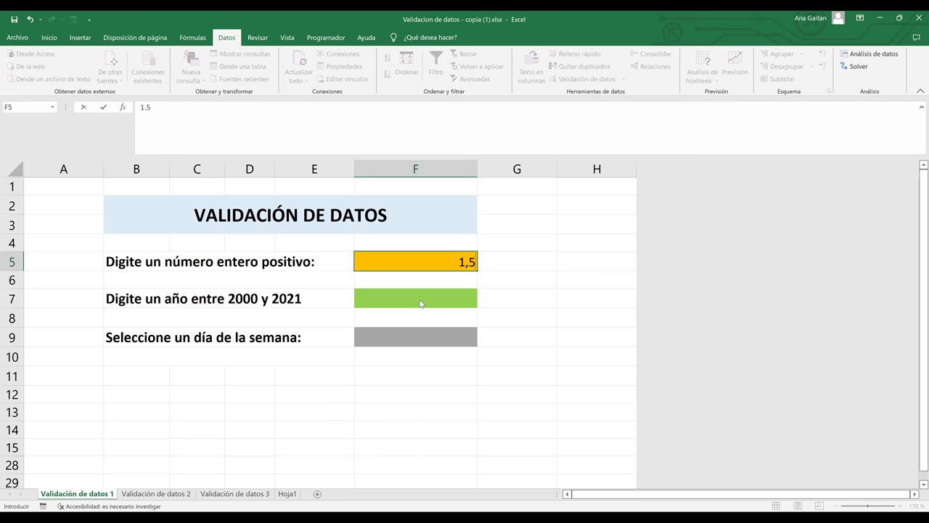
key("Return")
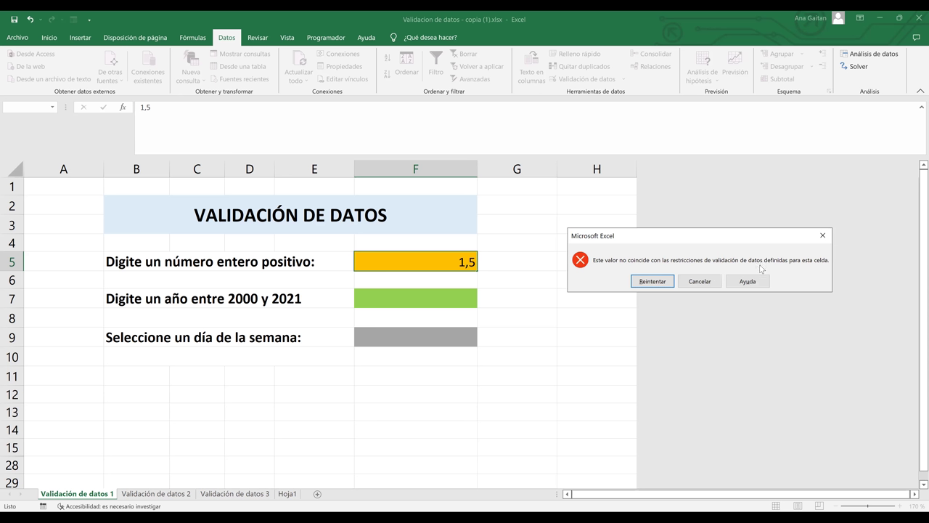
left_click(664, 284)
type("2")
key("Return")
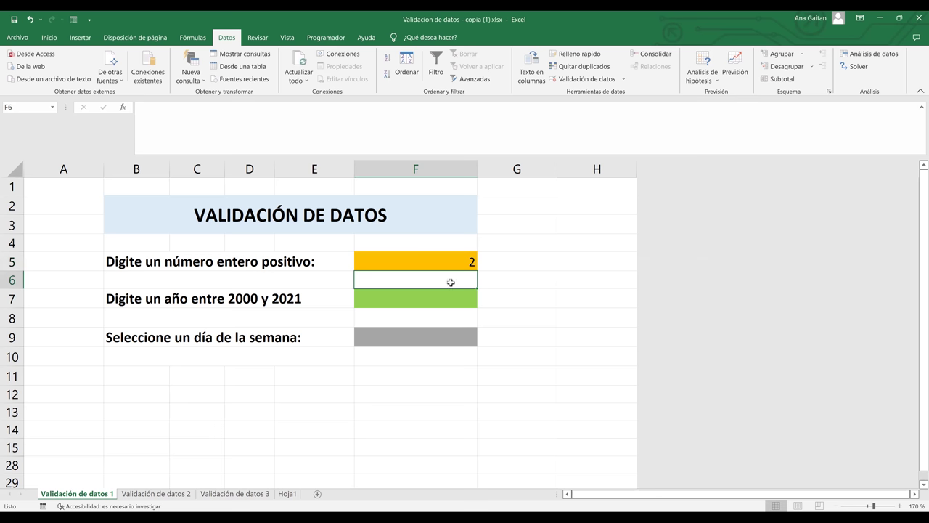
left_click(439, 261)
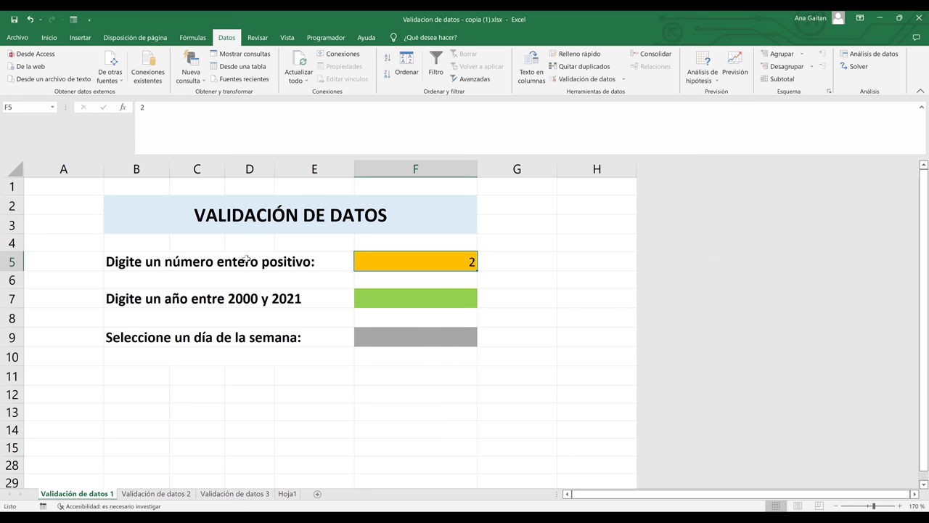
left_click(175, 264)
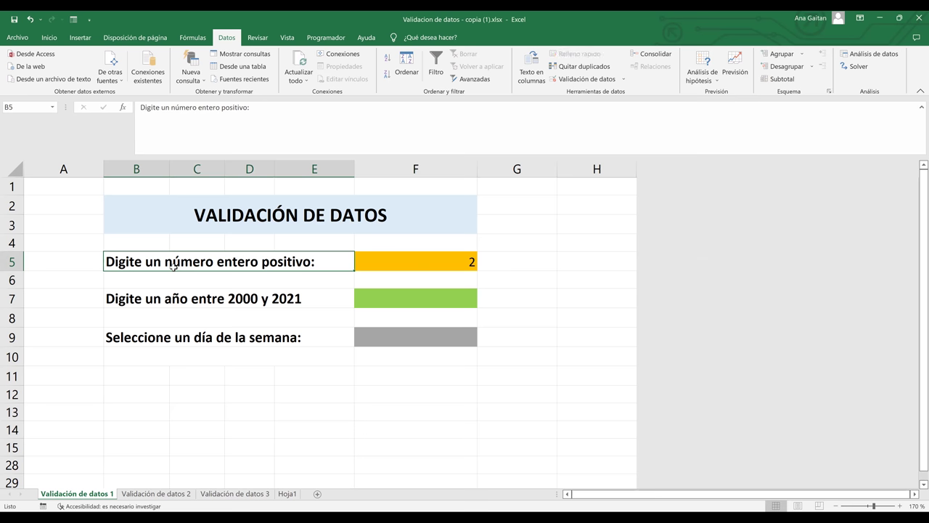
left_click(395, 267)
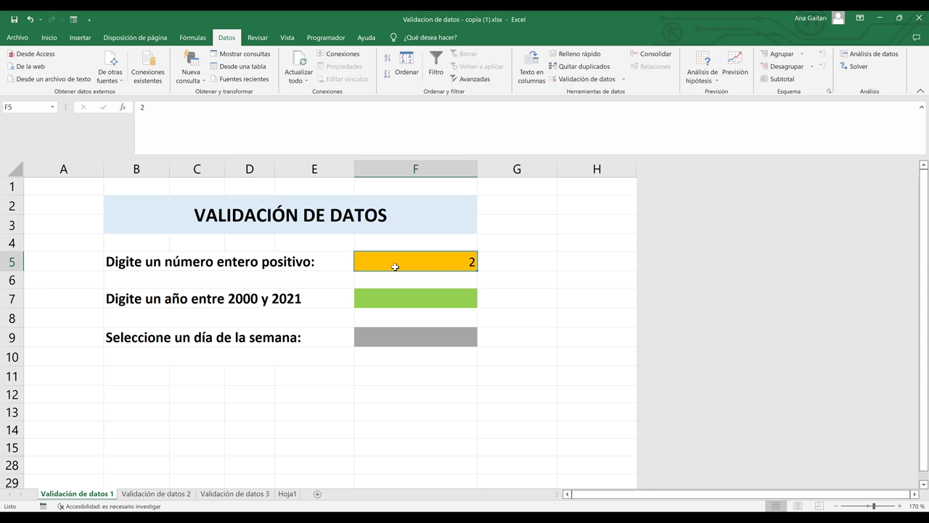
key("Return")
Start a validation rule on the year cell F7 that allows Fecha with the condition entre.
left_click(382, 302)
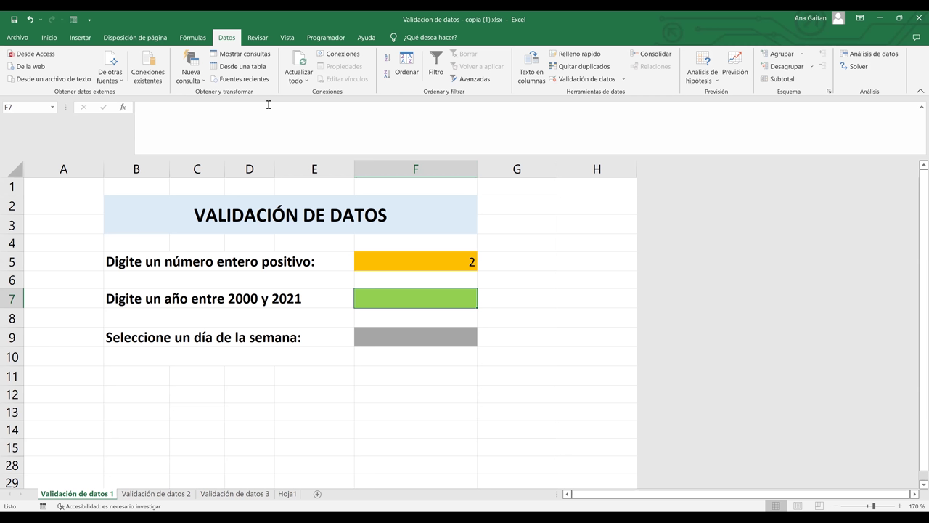
left_click(597, 80)
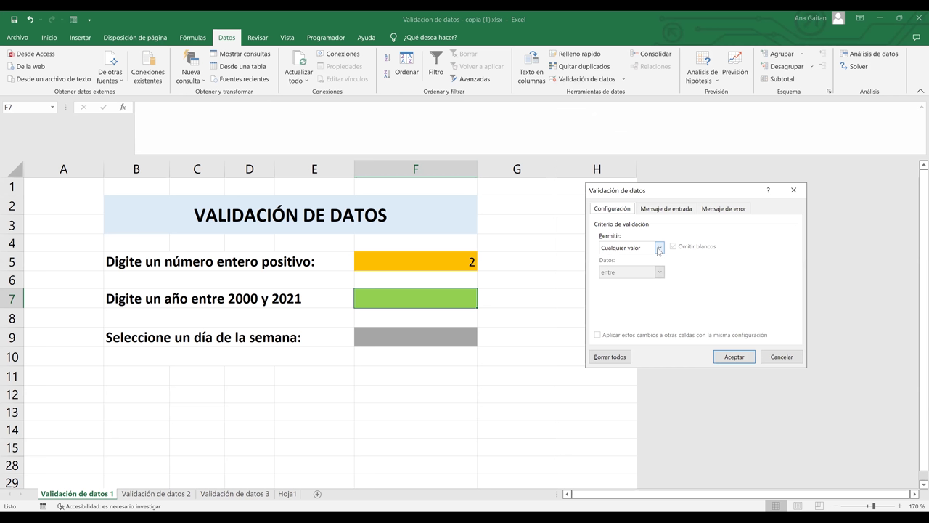
left_click(659, 248)
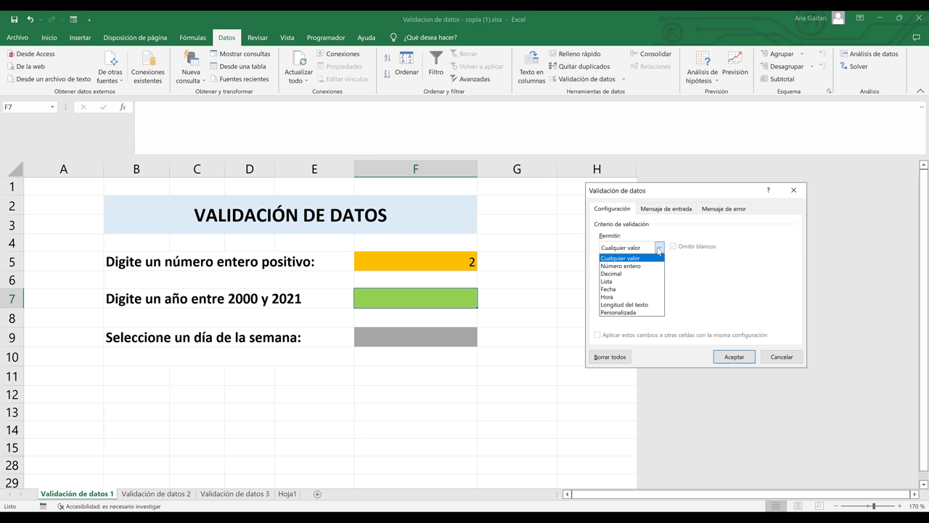
left_click(618, 290)
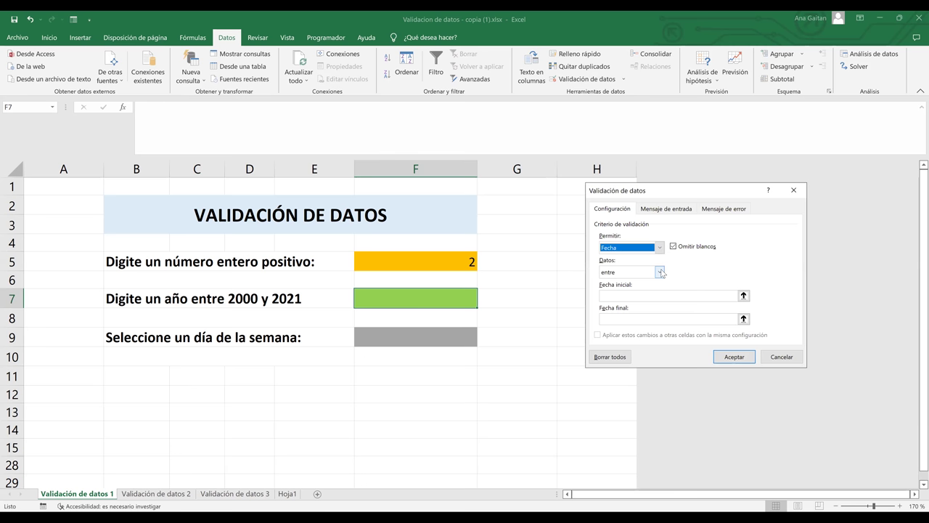
left_click(659, 272)
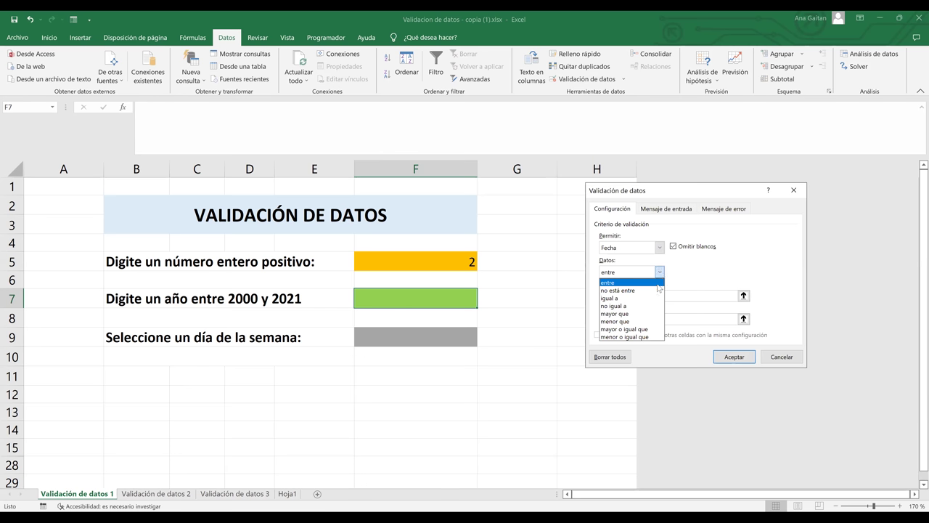
left_click(658, 284)
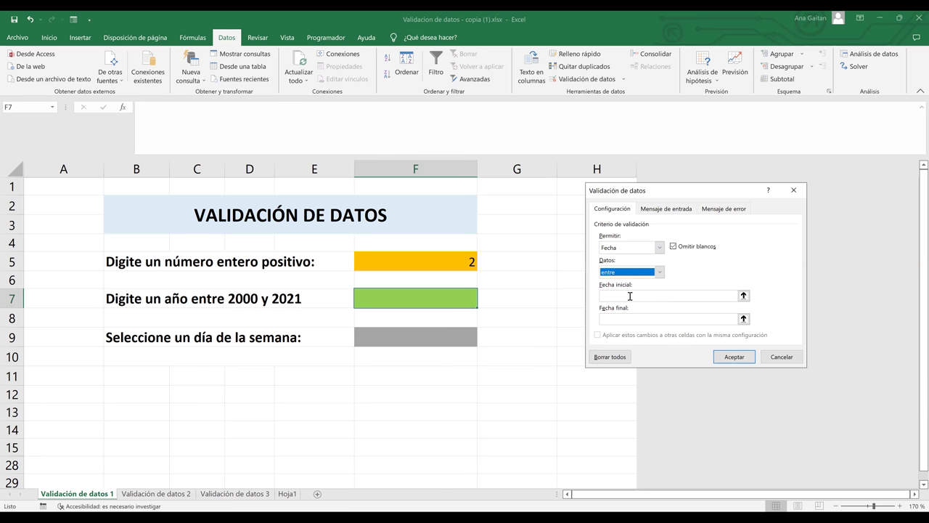
Set the F7 rule's initial date to 2000 and final date to 2021, and apply it.
left_click(630, 296)
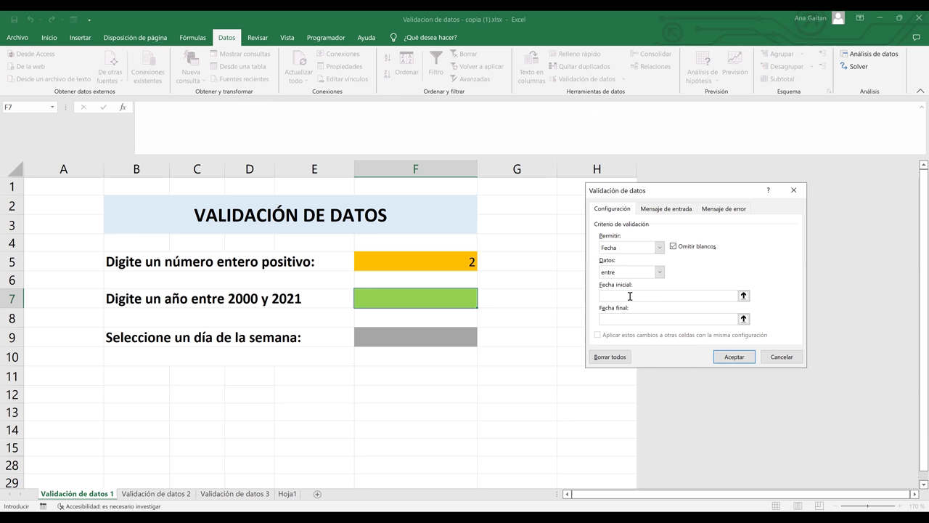
type("1/01&")
key("BackSpace")
type("/2")
key("BackSpace")
key("BackSpace")
key("BackSpace")
key("BackSpace")
key("BackSpace")
type("2000")
left_click(631, 317)
type("200")
key("BackSpace")
type("2")
left_click(617, 295)
left_click_drag(625, 317, 593, 318)
left_click(734, 356)
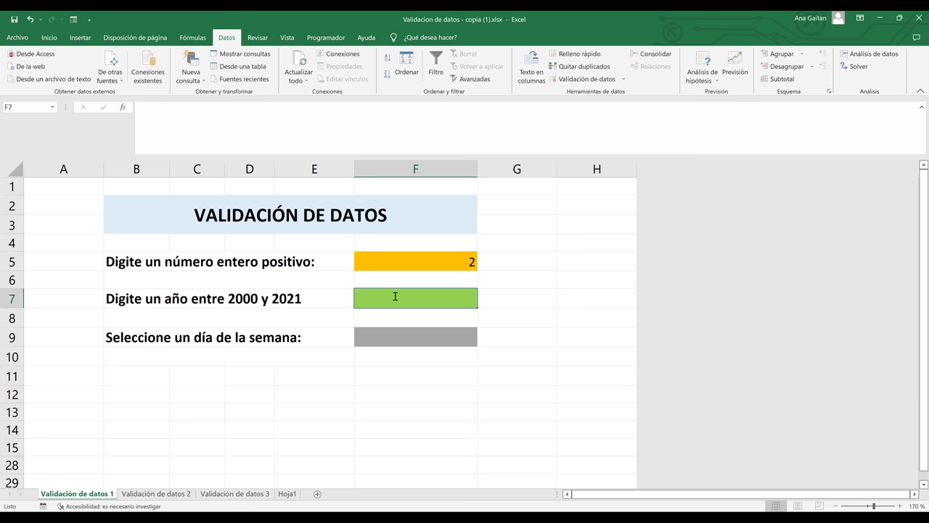
Test the date rule in F7 with 1999 and 2022, retrying after each entry.
type("1999")
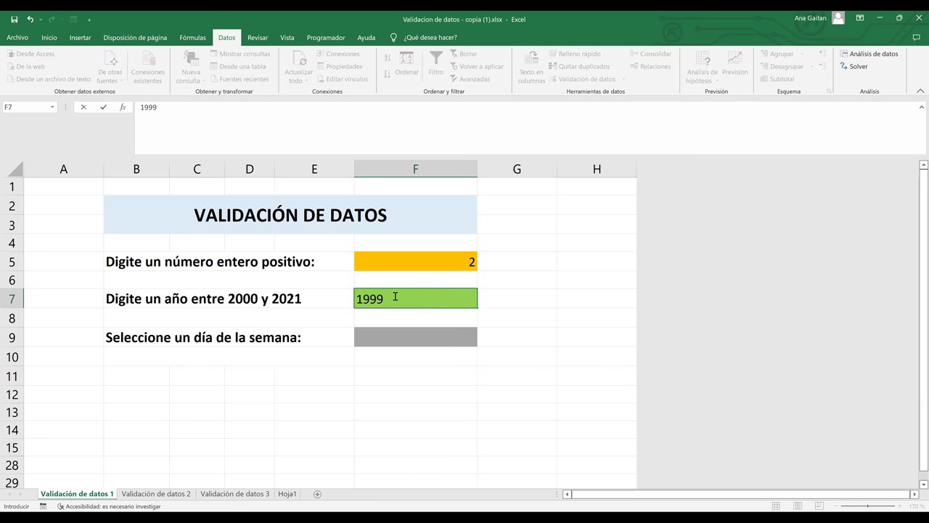
key("Return")
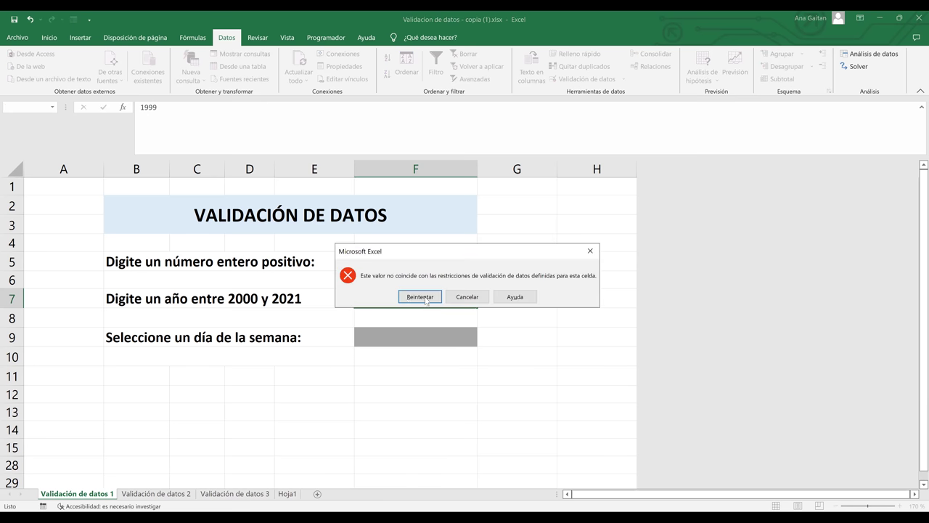
left_click(426, 297)
key("BackSpace")
type("2022")
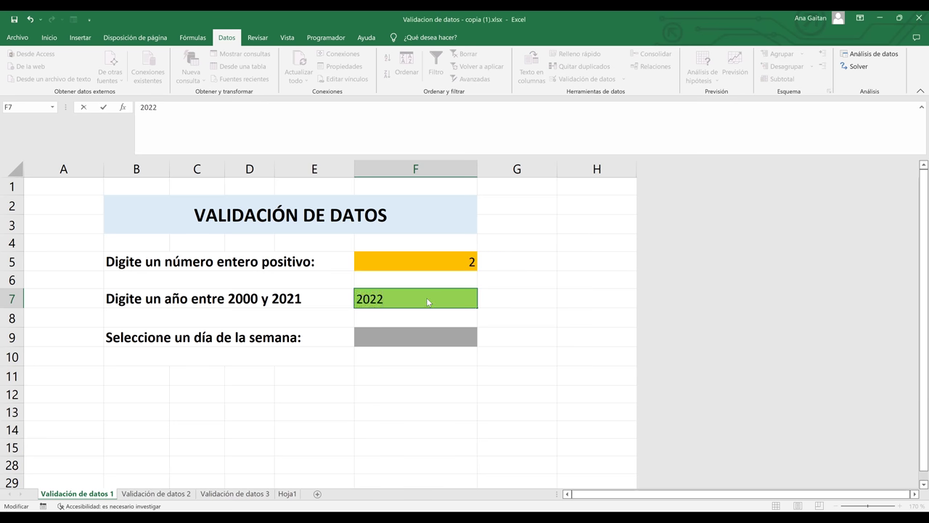
key("Return")
left_click(426, 297)
Enter 2000 in F7, reselect the cell and enter 2000 again.
key("BackSpace")
type("200")
type("0")
key("Return")
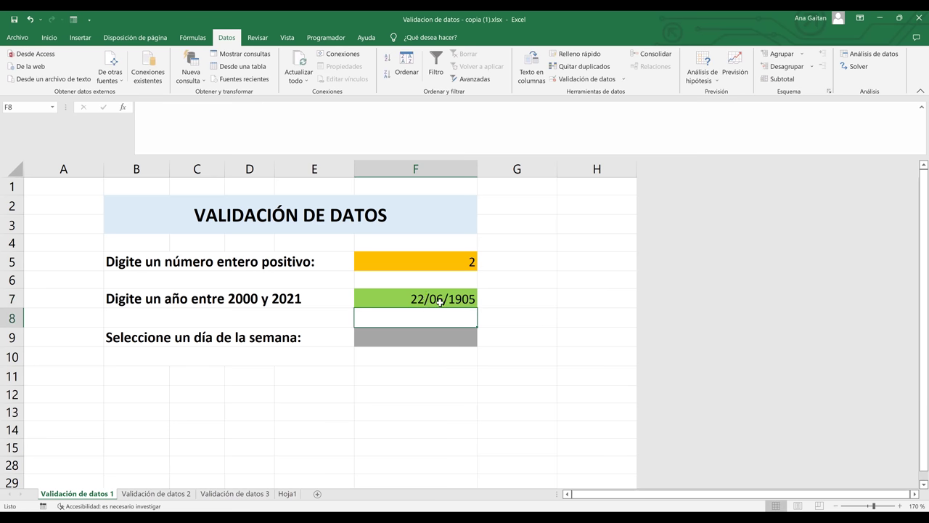
left_click(440, 301)
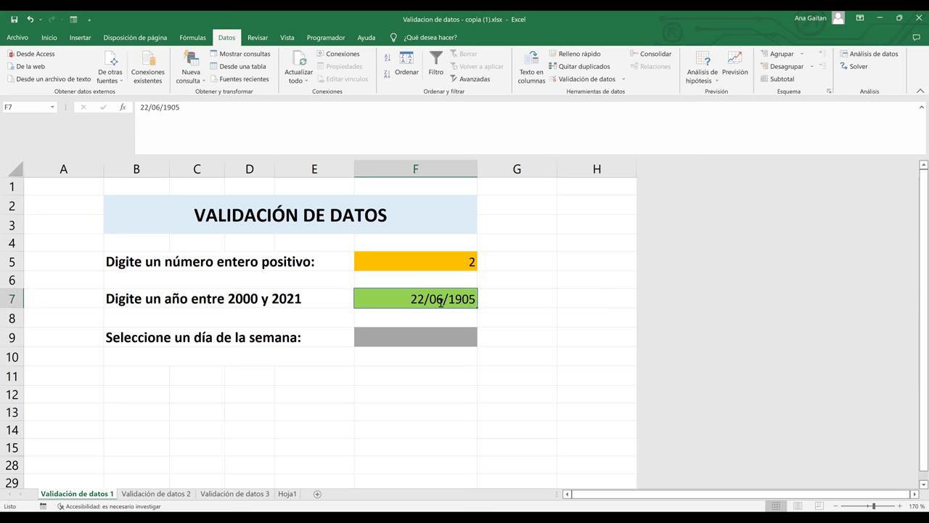
type("2000")
key("Return")
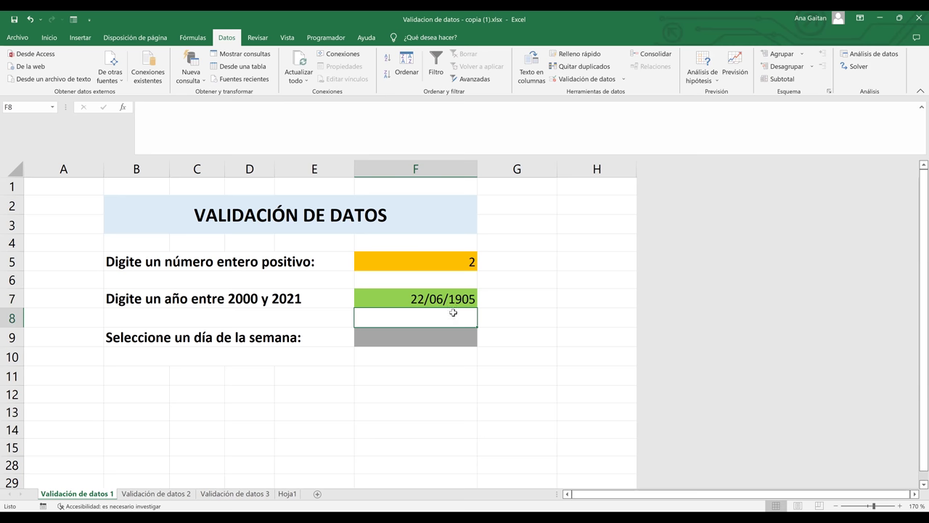
Reopen the Fecha validation rule on the year cell F7 and set its initial date to 01/01/2000.
left_click(452, 304)
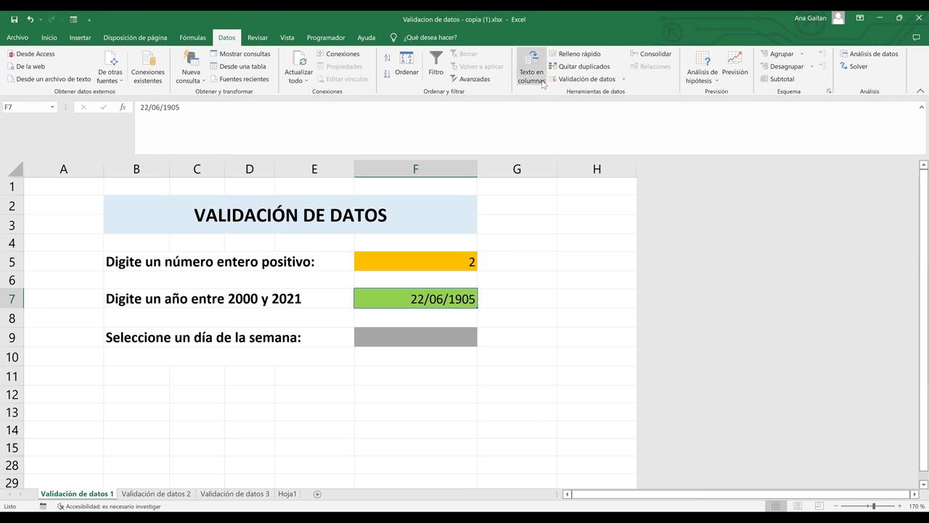
left_click(580, 79)
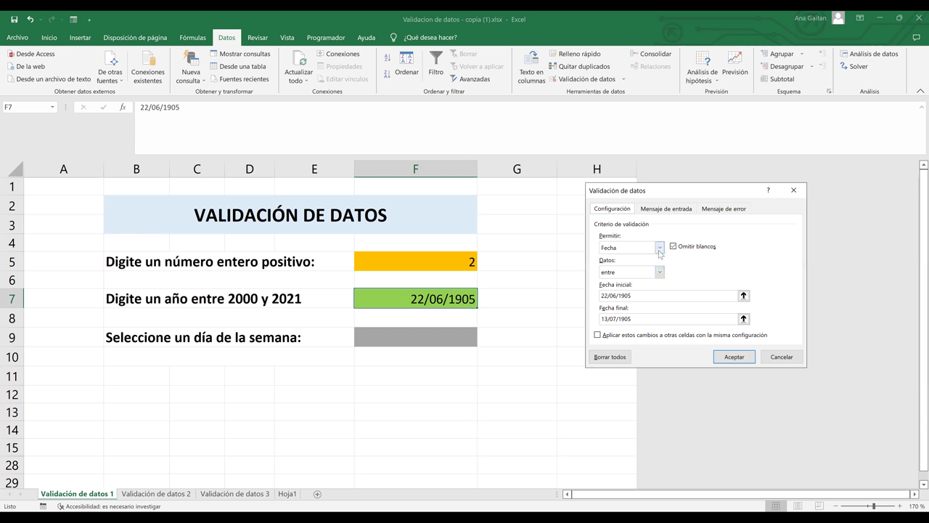
left_click(659, 248)
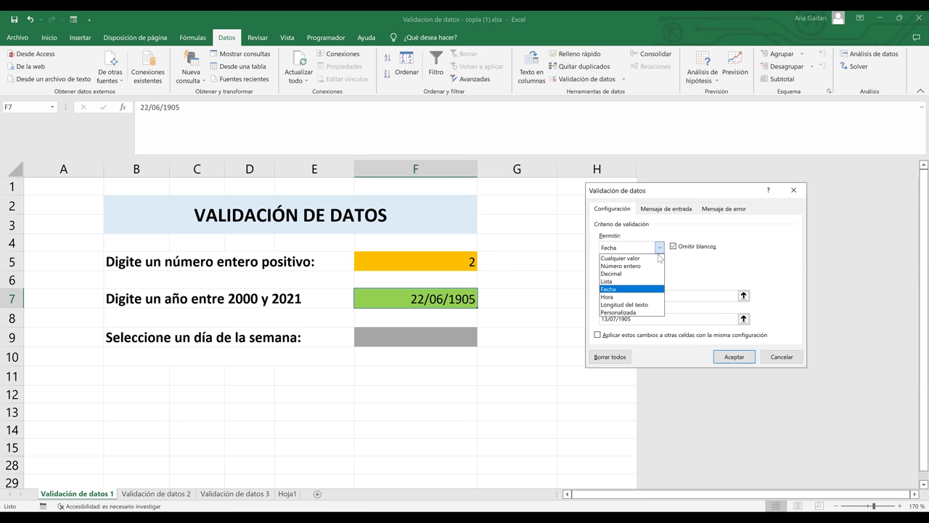
left_click(661, 288)
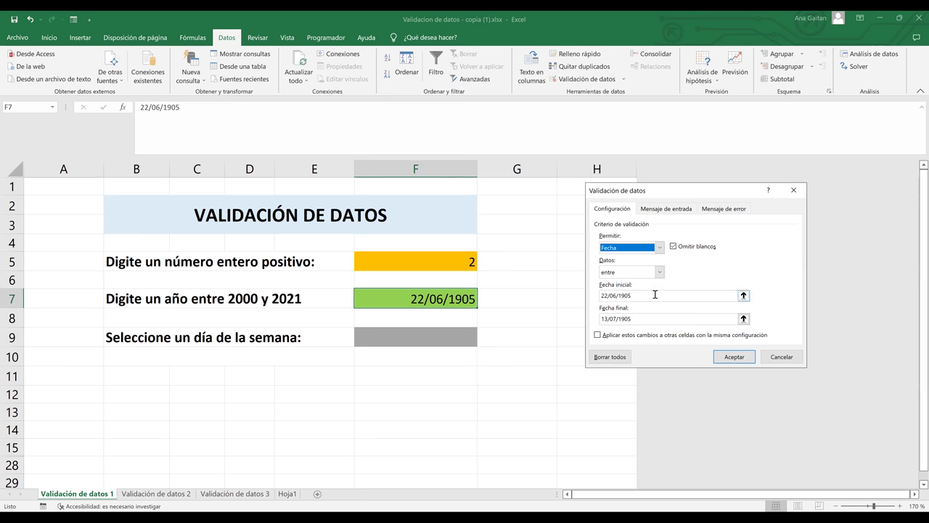
left_click(654, 294)
key("BackSpace")
key("BackSpace")
key("BackSpace")
key("BackSpace")
key("BackSpace")
key("BackSpace")
key("BackSpace")
key("BackSpace")
key("BackSpace")
key("BackSpace")
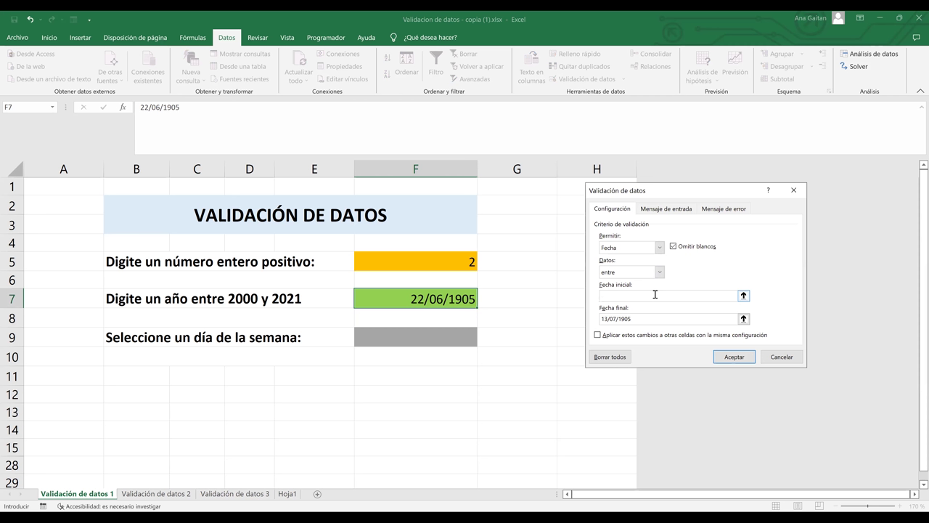
type("01/01/2000")
Set the F7 rule's final date to 31/12/2021 and apply the rule.
left_click(644, 317)
key("BackSpace")
key("BackSpace")
key("BackSpace")
key("BackSpace")
key("BackSpace")
key("BackSpace")
key("BackSpace")
key("BackSpace")
key("BackSpace")
key("BackSpace")
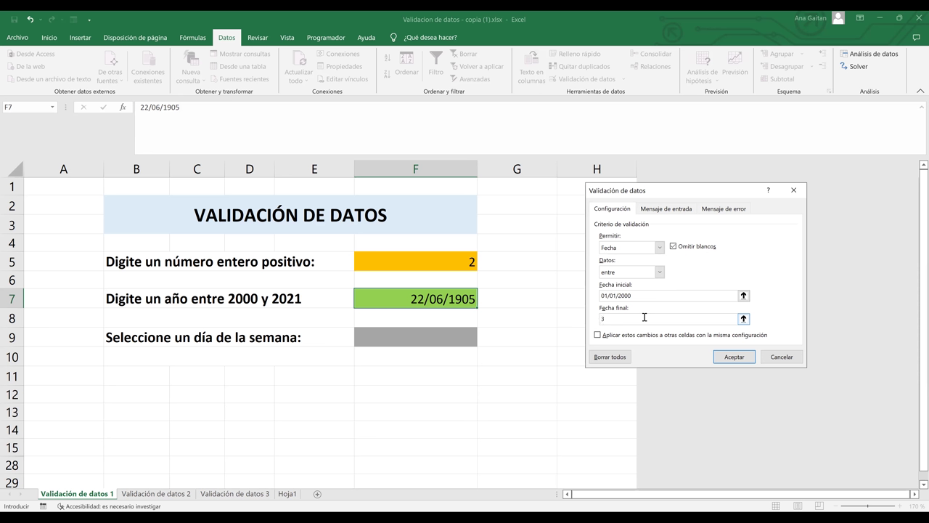
type("31/12/2021")
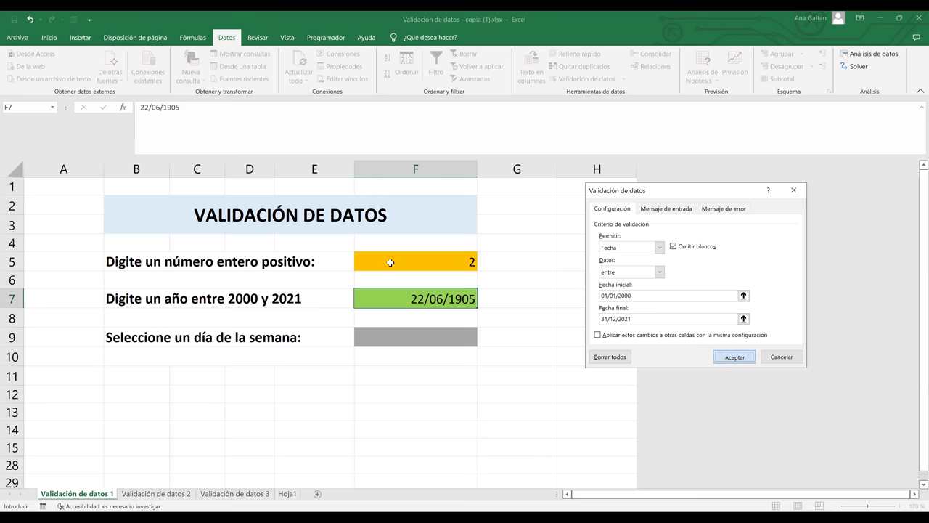
key("Return")
Clear F7 and test its date rule with 1/2/2022, choosing to retry the entry.
key("Delete")
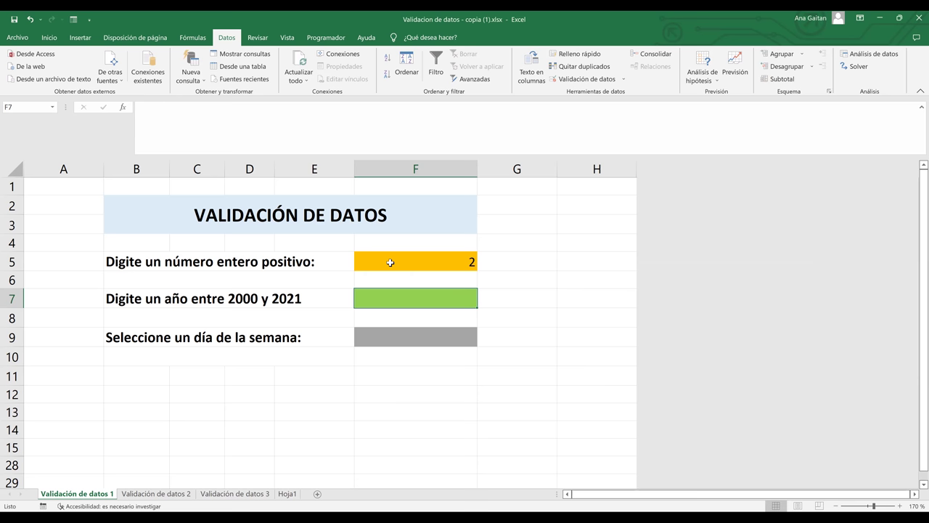
type("200")
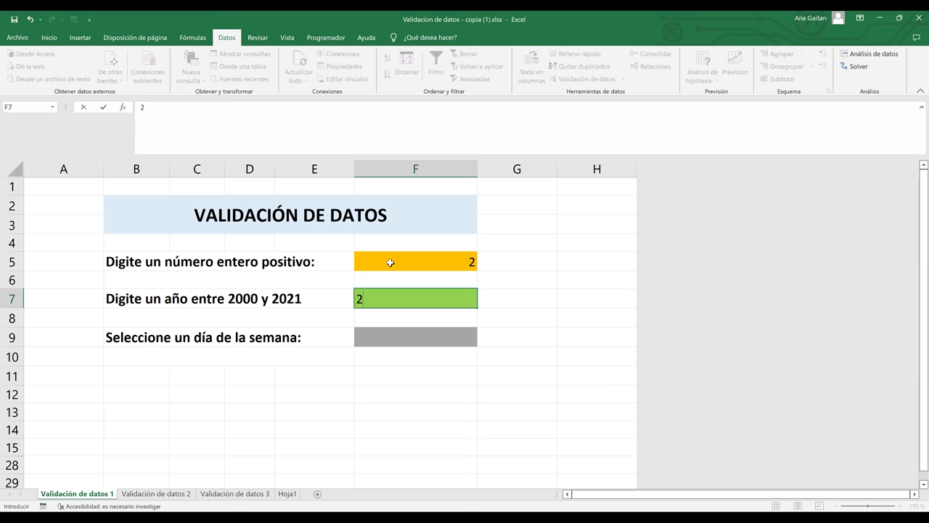
key("BackSpace")
key("BackSpace")
key("BackSpace")
type("1/2/2022")
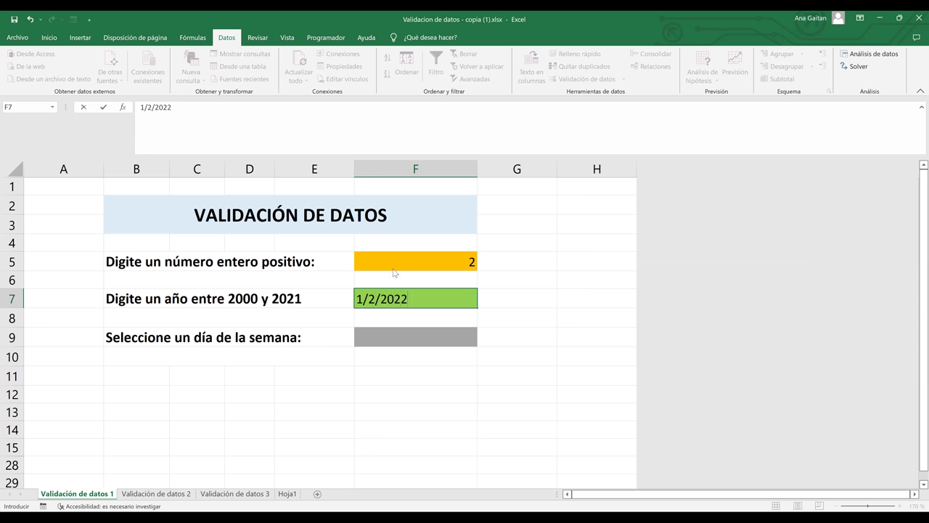
key("Return")
left_click(421, 297)
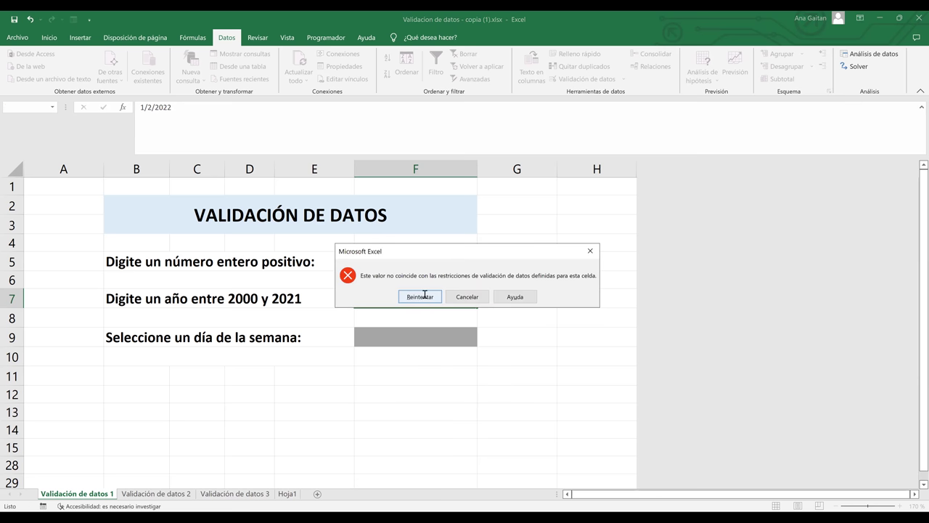
Replace the entry in F7 with 2/07/2000 and reselect the cell.
key("BackSpace")
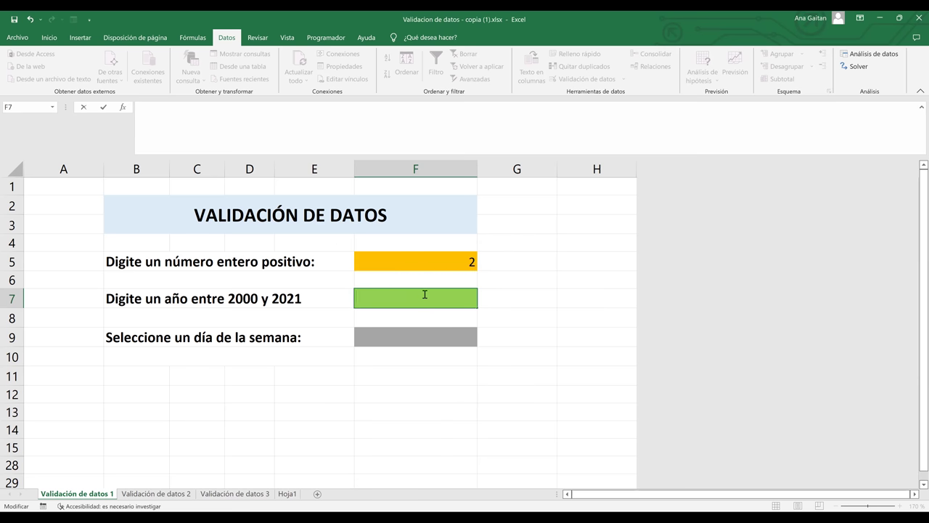
type("2/07/2000")
key("Return")
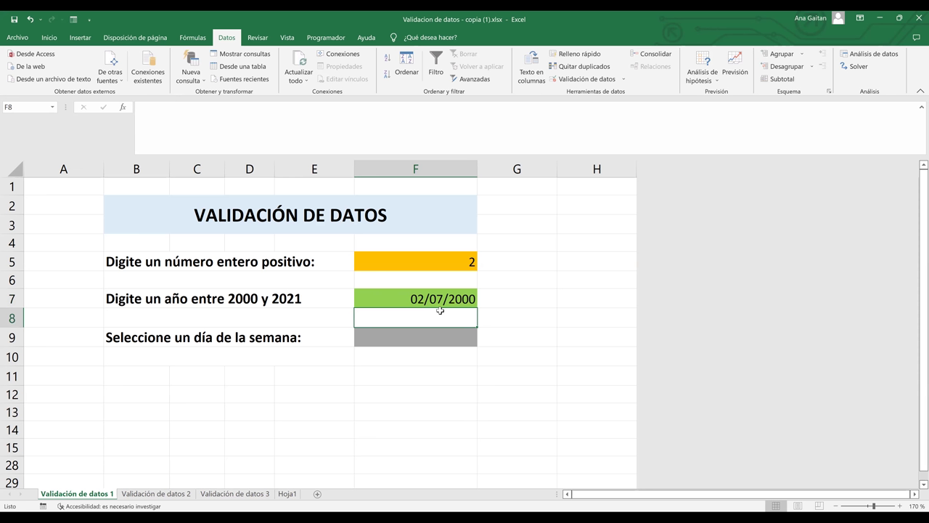
left_click(435, 299)
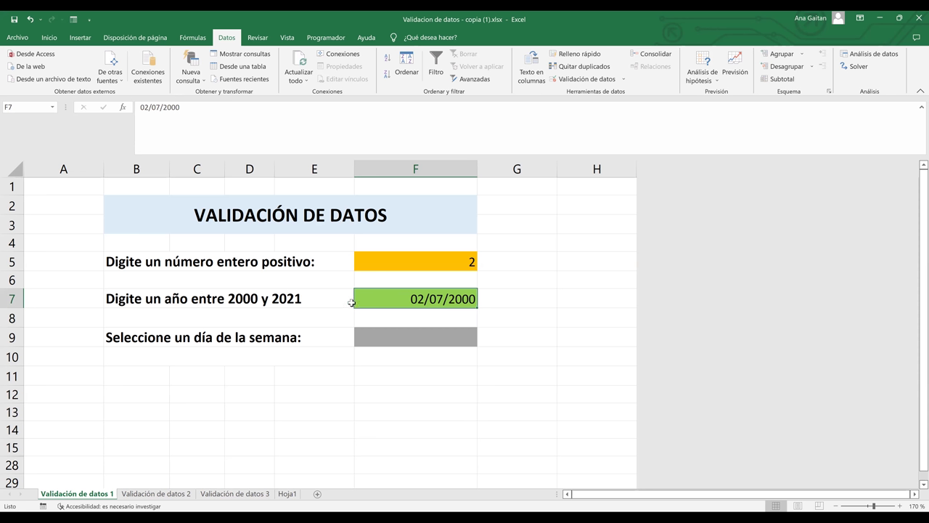
key("Right")
left_click(450, 298)
Start a validation rule on the weekday cell F9 that allows Lista.
left_click(162, 334)
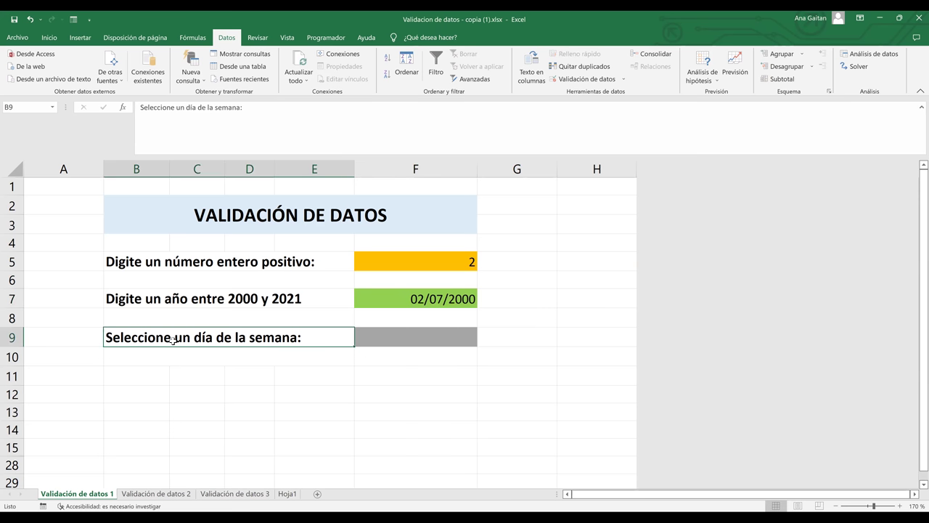
left_click(394, 342)
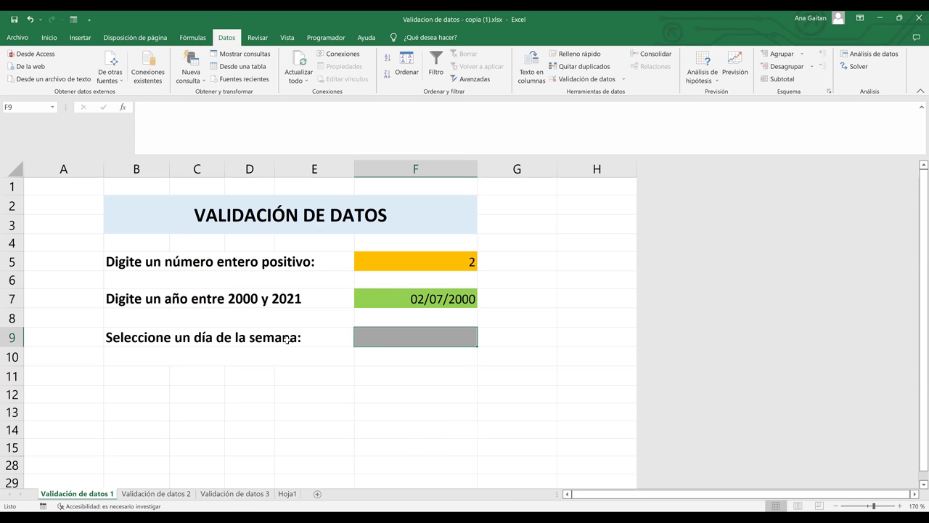
left_click(597, 81)
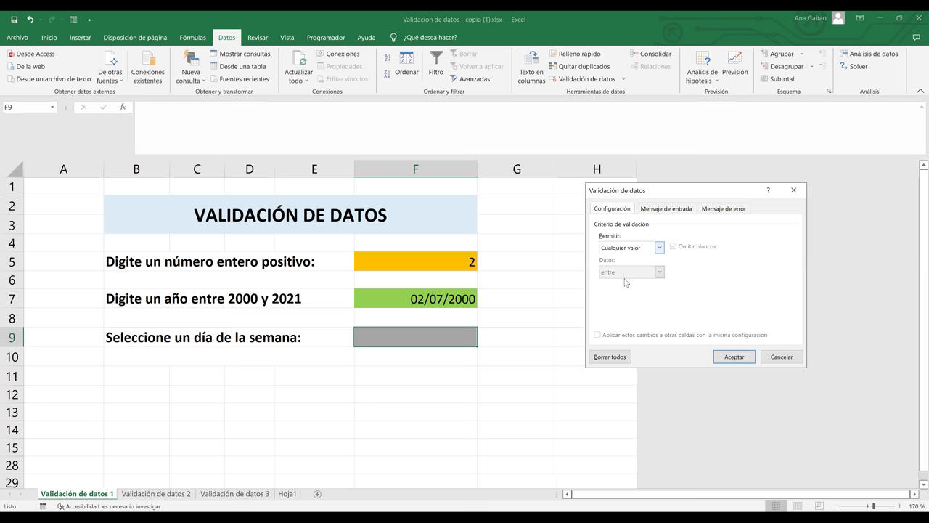
key("alt+Down")
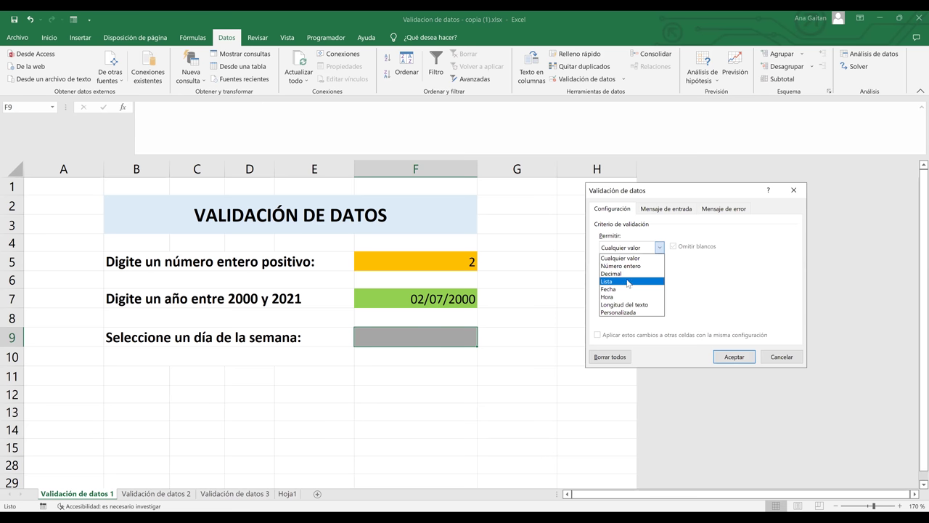
left_click(628, 282)
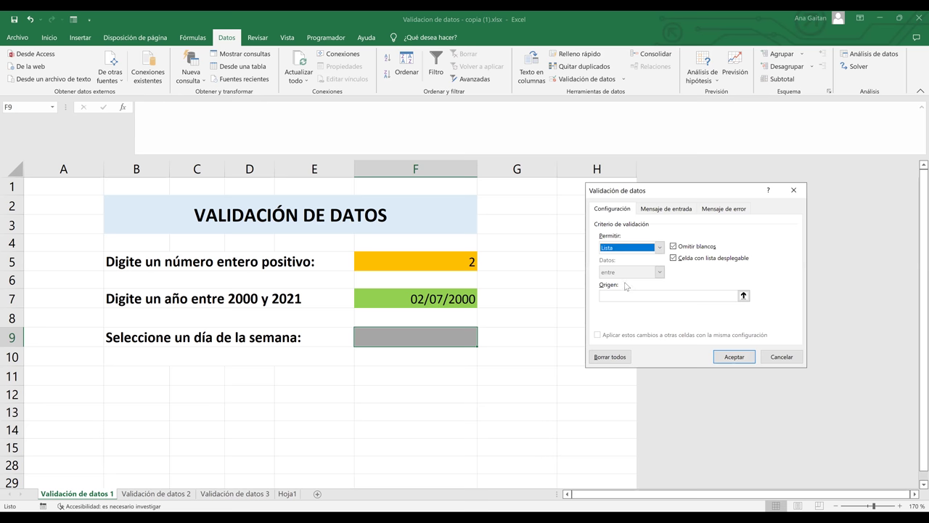
left_click(620, 296)
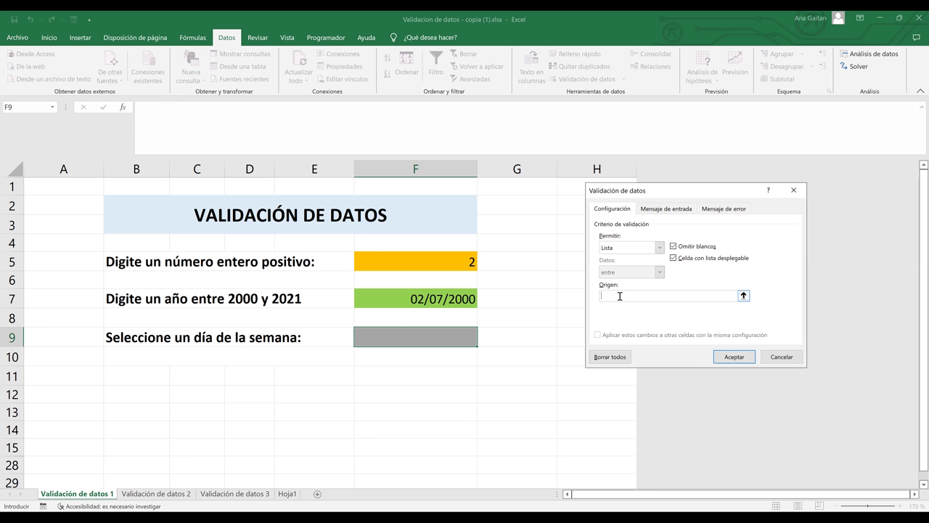
Set the F9 list source to Lunes;Martes;Miércoles;Jueves;Viernes;Sábado;Domingo and apply the rule.
type("Lunes;Martes;Mie")
key("BackSpace")
type("ércoles;Jueves")
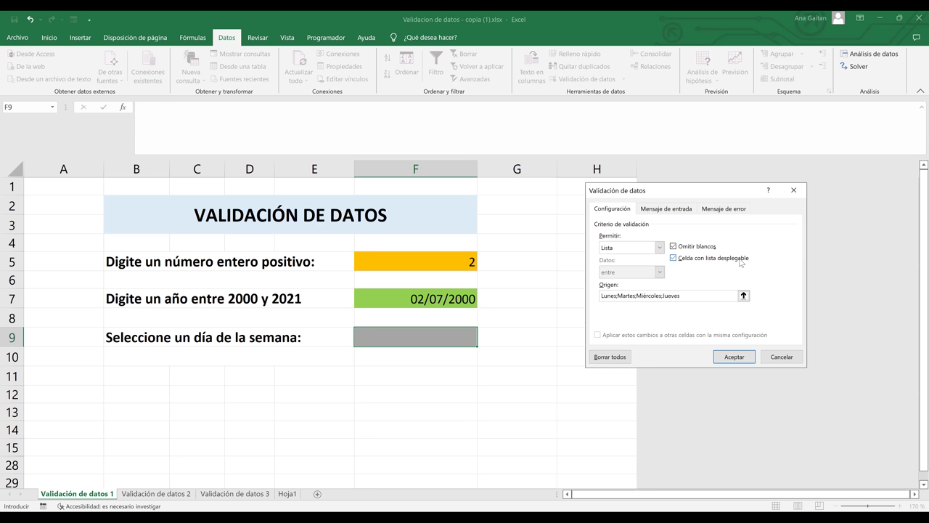
type(";Viernes")
type(";Sábado;Domingo")
left_click(748, 358)
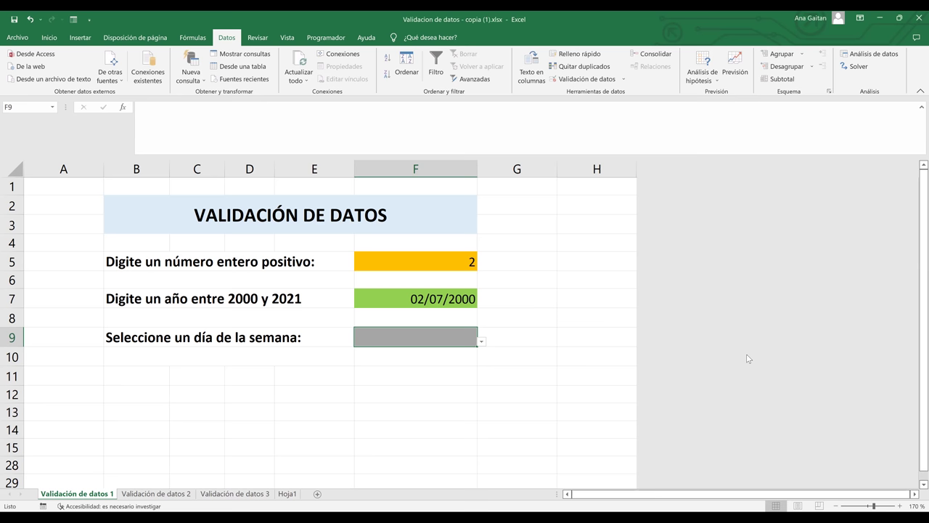
Test the weekday list in F9 by choosing Sábado, Miércoles and Jueves in turn.
left_click(481, 344)
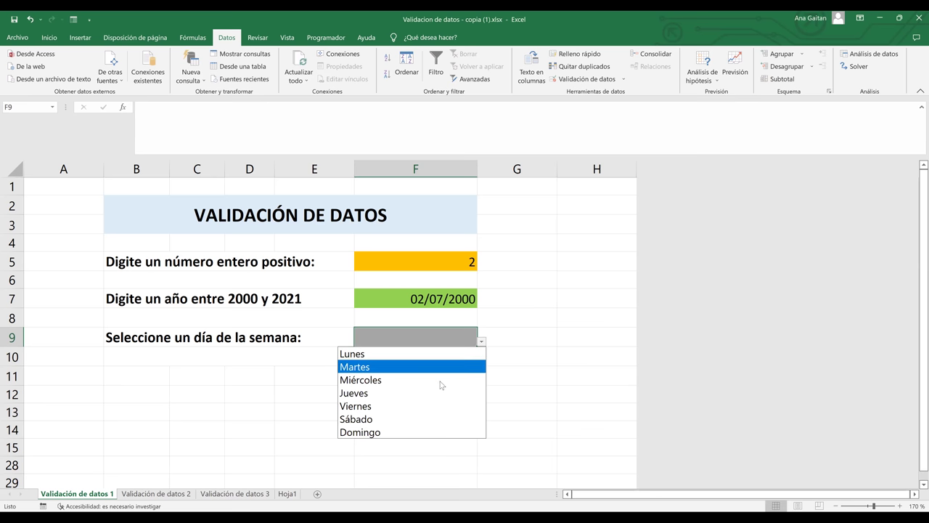
left_click(410, 421)
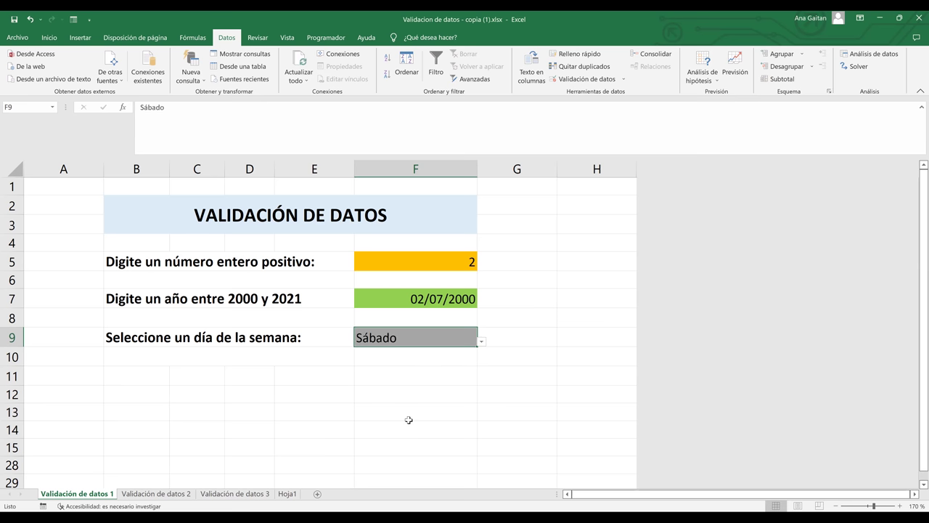
left_click(481, 341)
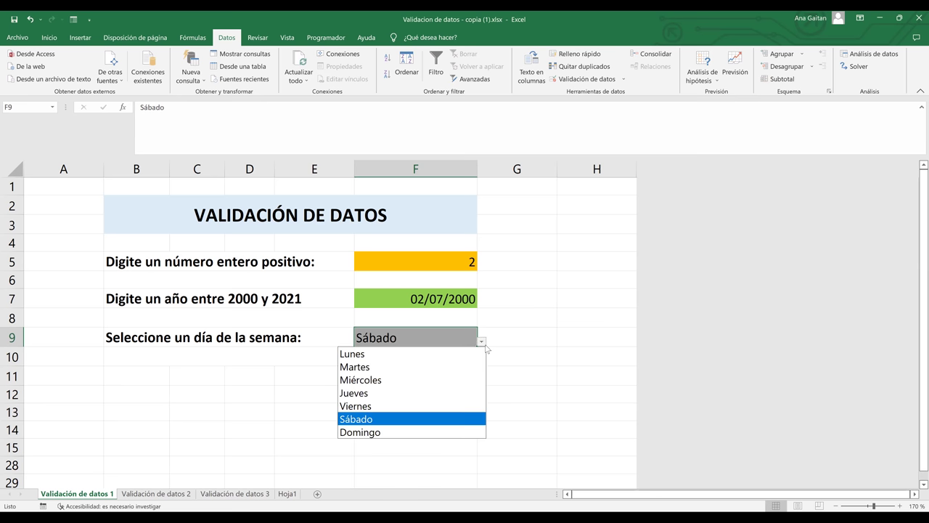
left_click(428, 383)
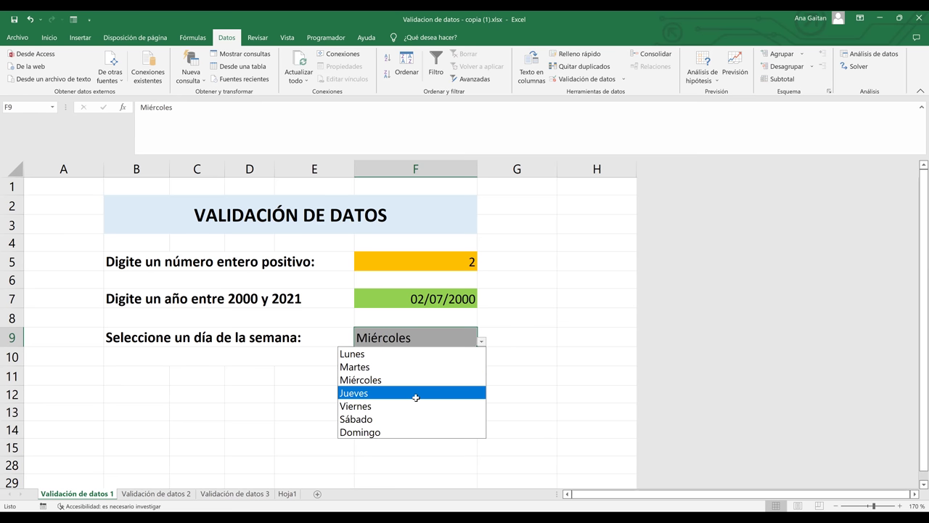
left_click(414, 391)
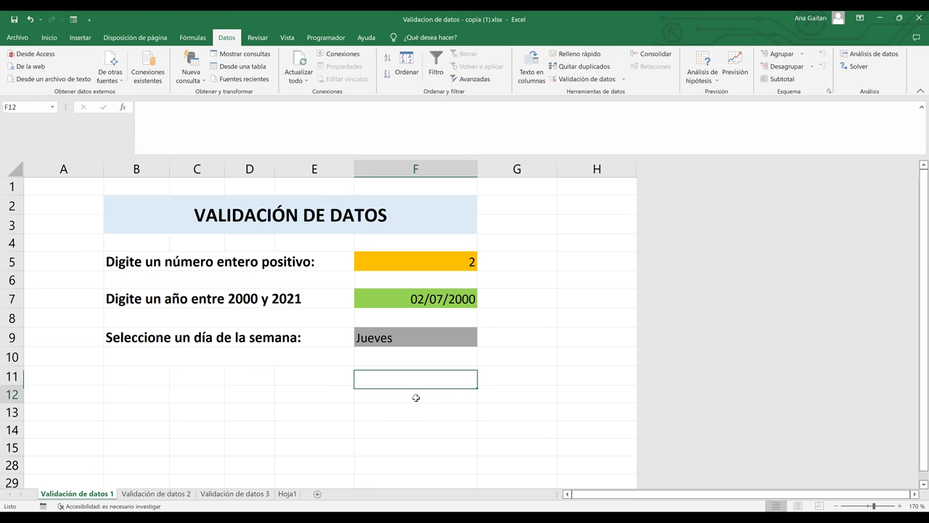
Remove all validation from F9 and delete the weekday in the cell.
left_click(577, 80)
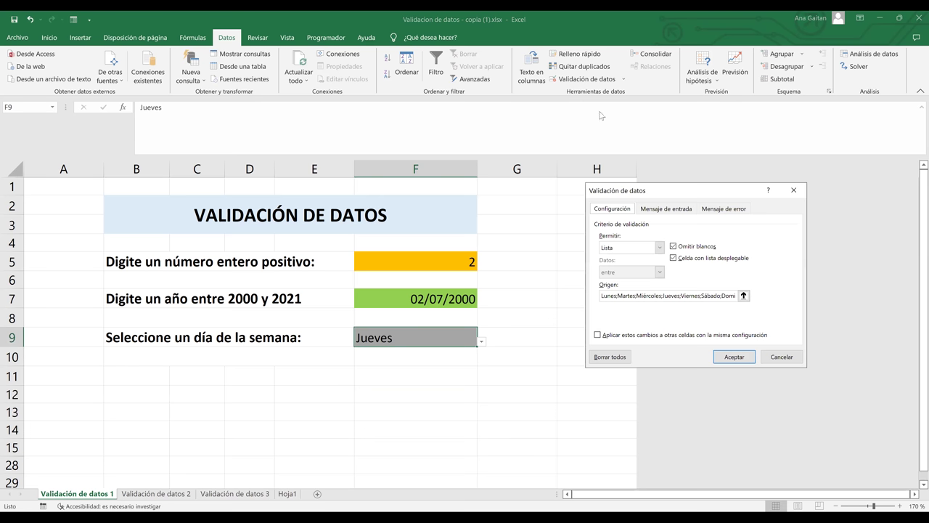
left_click(616, 357)
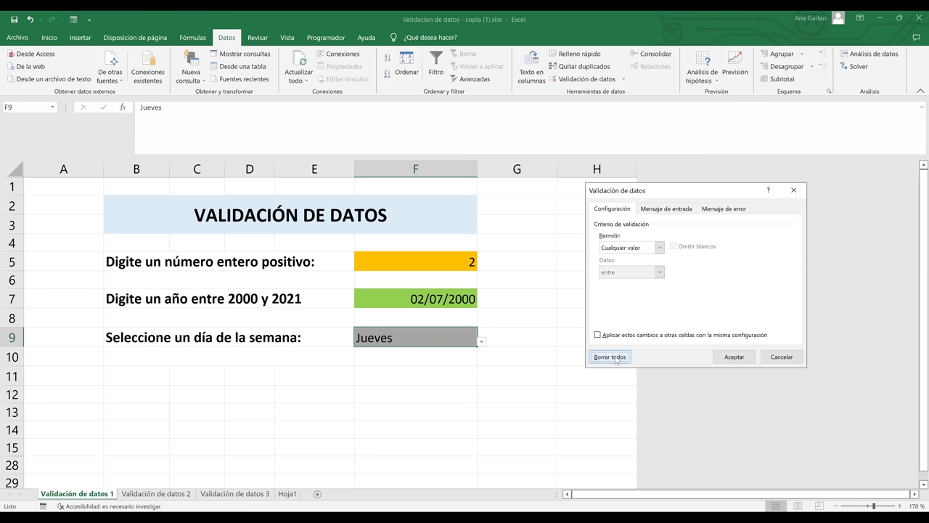
left_click(734, 357)
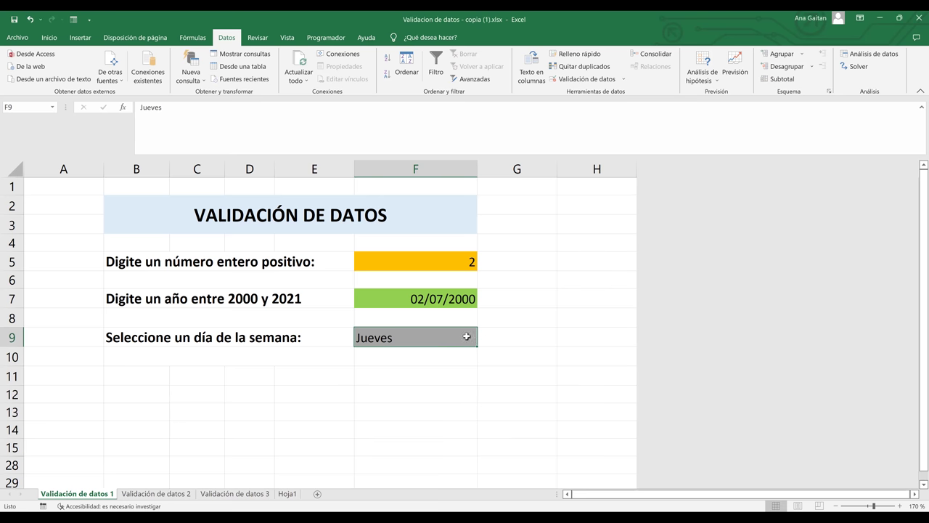
key("Delete")
left_click(471, 370)
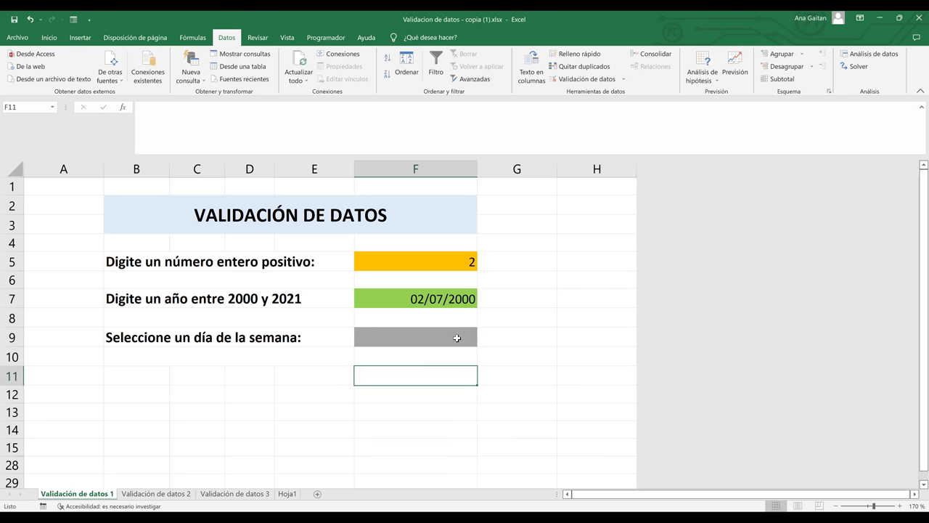
left_click(456, 338)
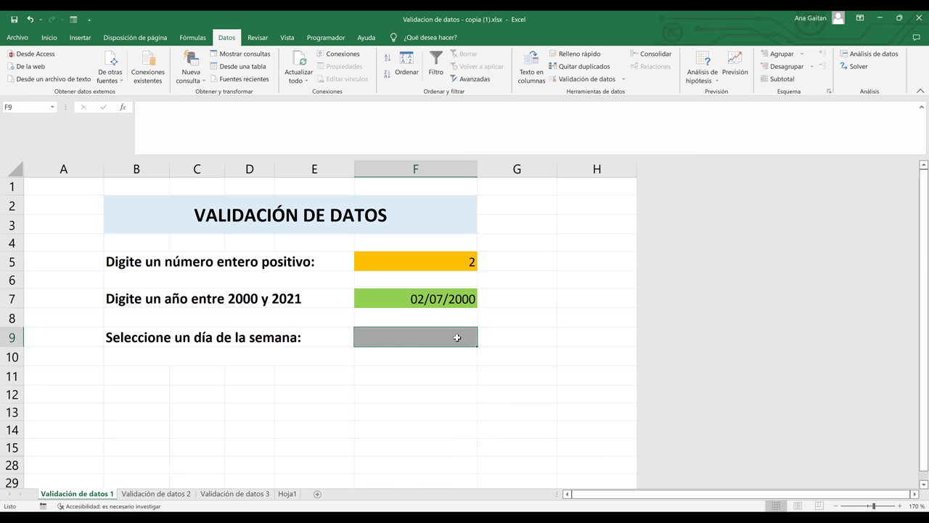
Enter Lunes in H9 and fill the weekday series down column H to row 29.
left_click(600, 354)
left_click(603, 338)
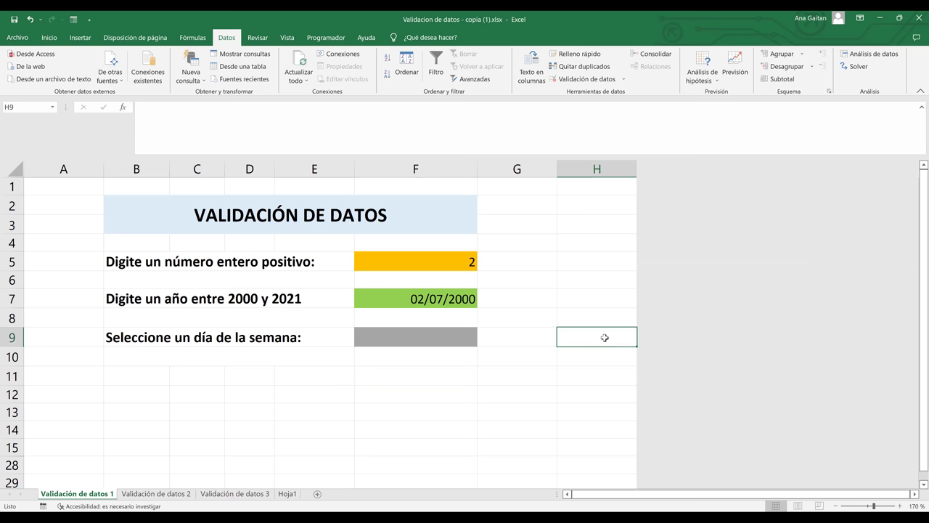
type("Lunes")
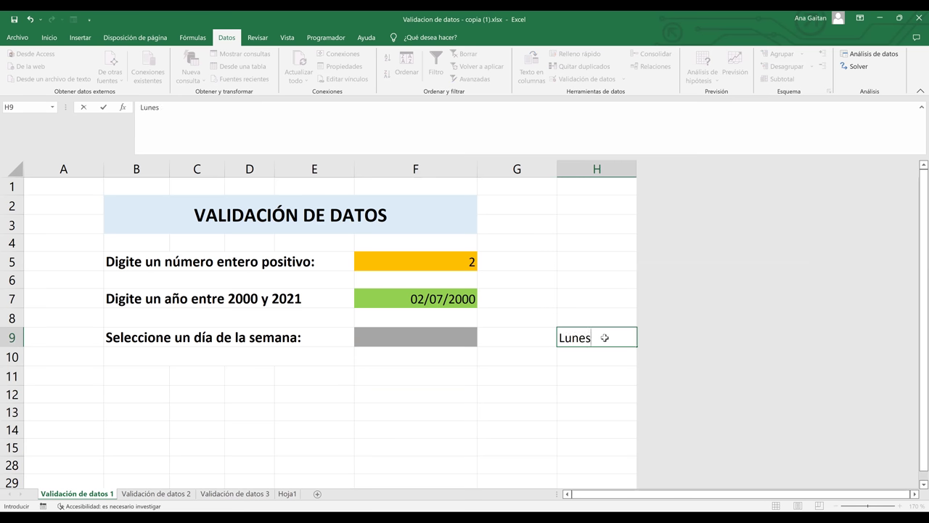
key("Return")
double_click(628, 336)
left_click_drag(618, 484, 619, 483)
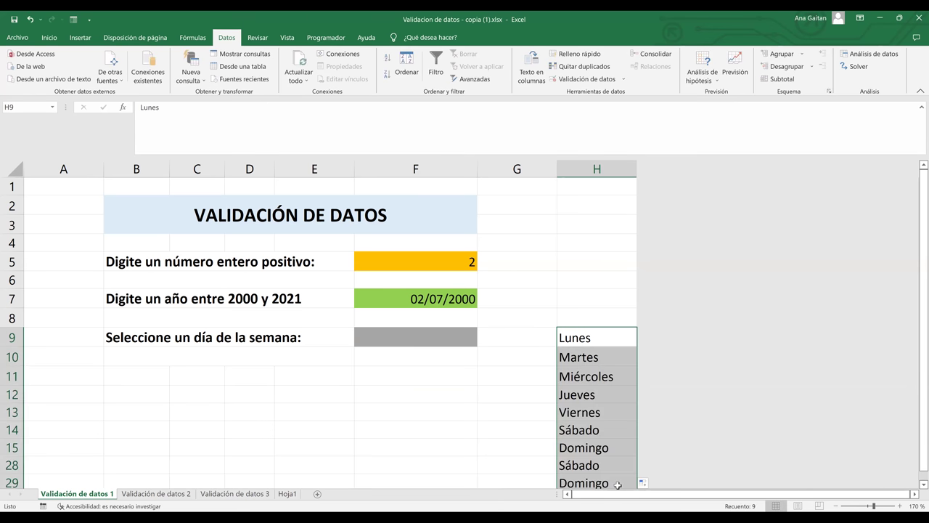
Apply a list validation rule to F9 that uses the weekdays in H9:H29 as its source.
left_click(427, 420)
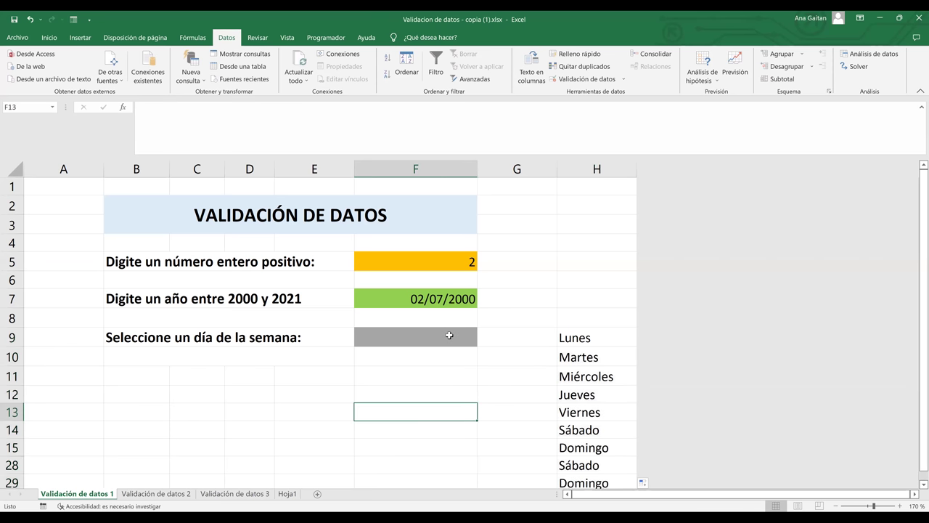
left_click(449, 334)
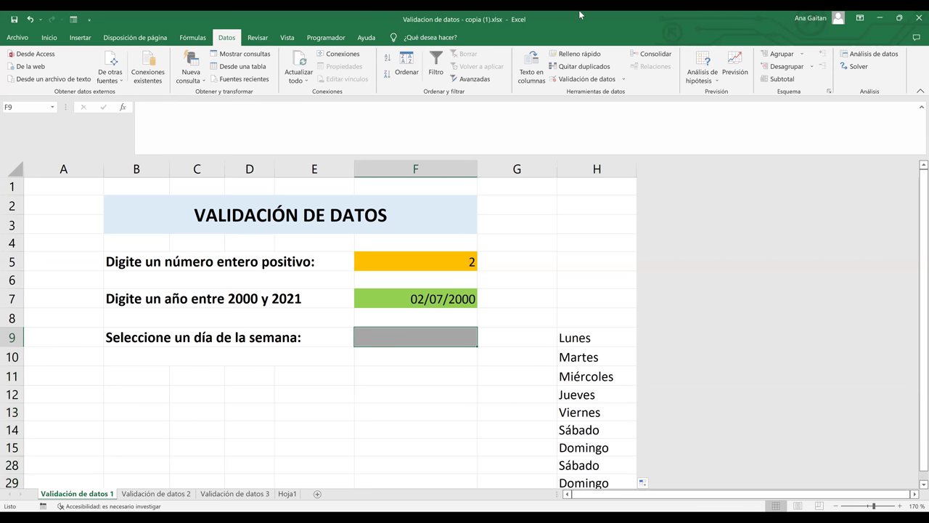
left_click(590, 81)
left_click(637, 249)
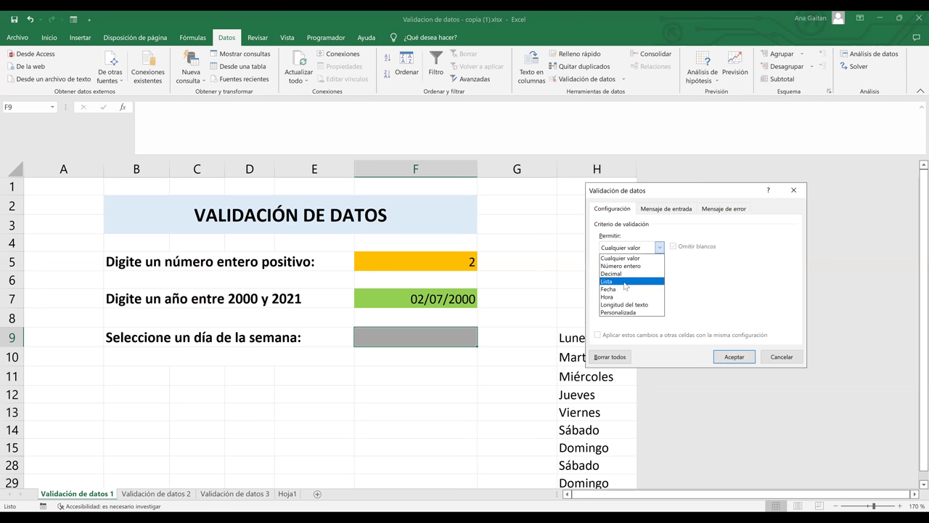
left_click(625, 282)
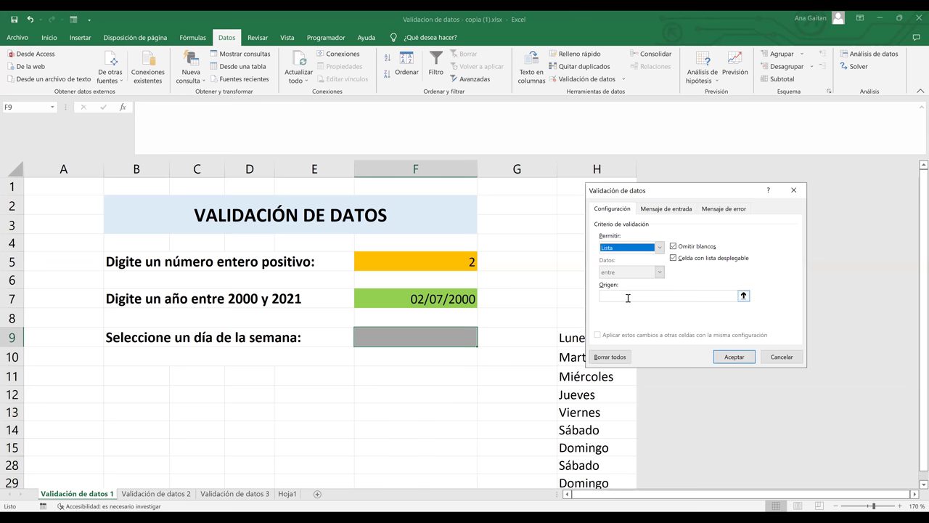
left_click(628, 298)
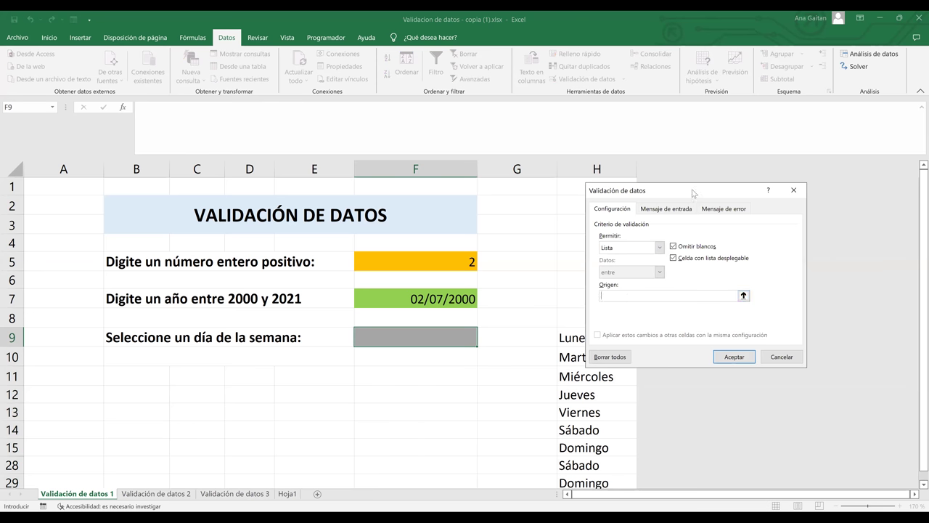
left_click_drag(692, 193, 778, 156)
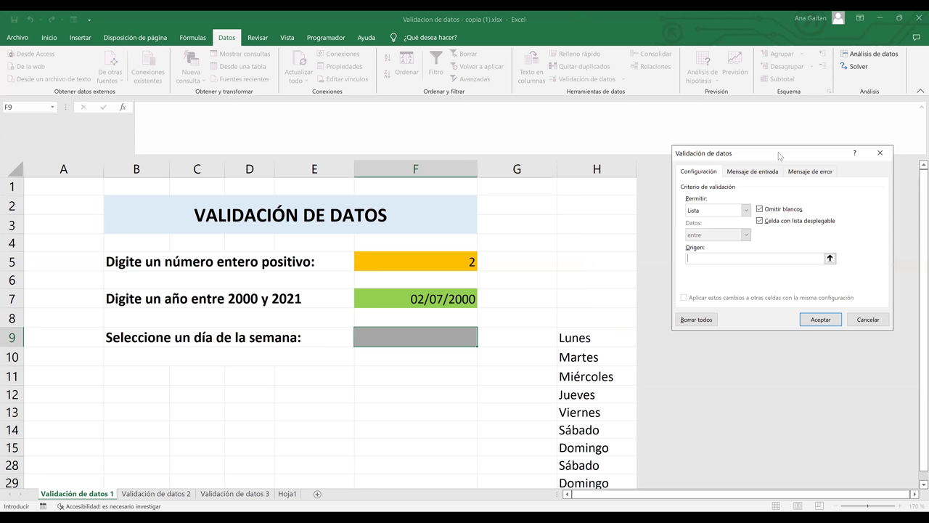
left_click(591, 337)
left_click(595, 480, "shift")
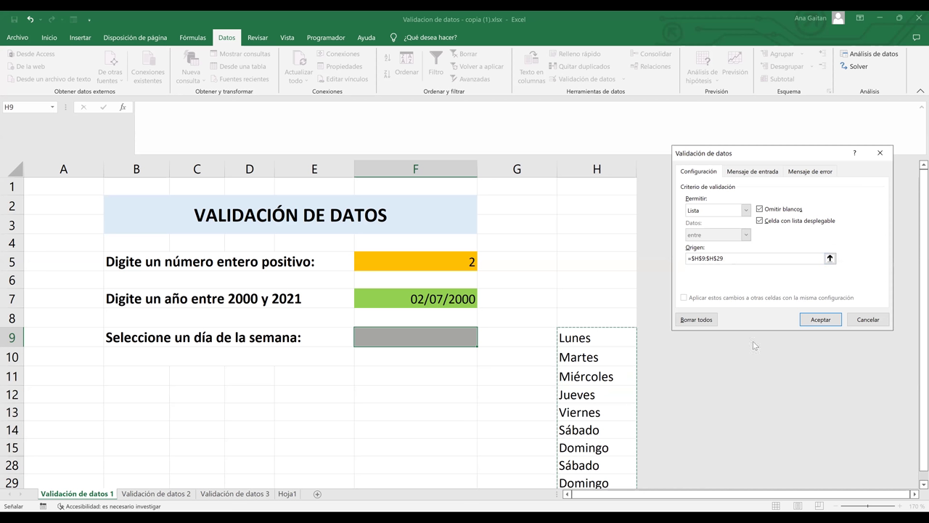
left_click(820, 320)
Test the F9 list by choosing Jueves, and look through its options again.
left_click(497, 424)
left_click(473, 340)
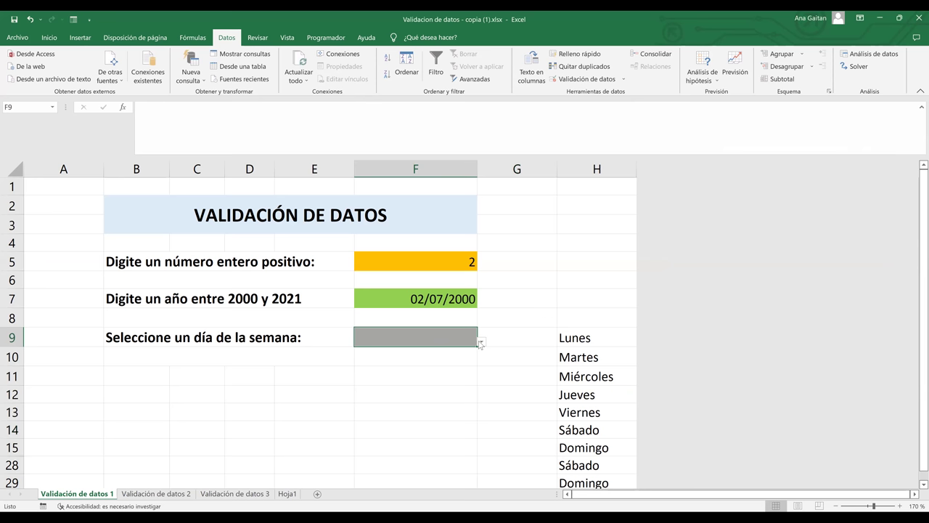
left_click(480, 342)
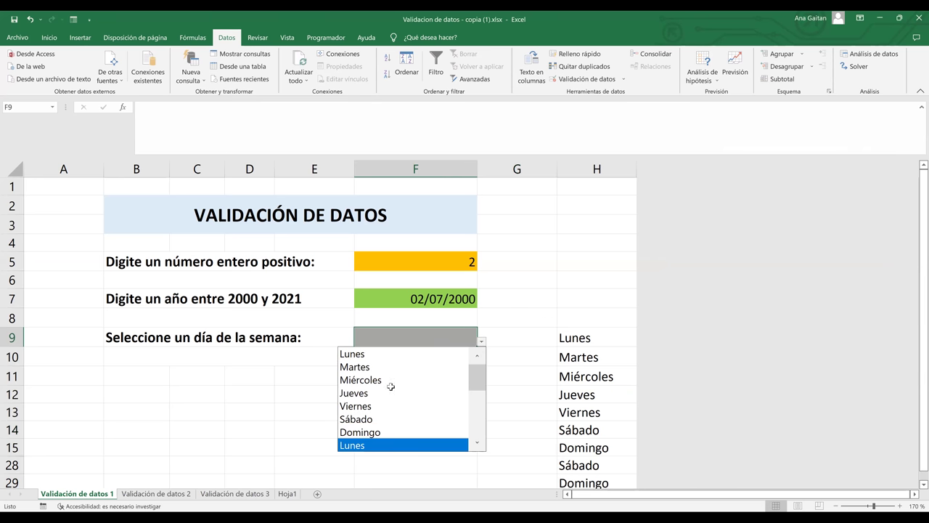
left_click(392, 392)
left_click(480, 342)
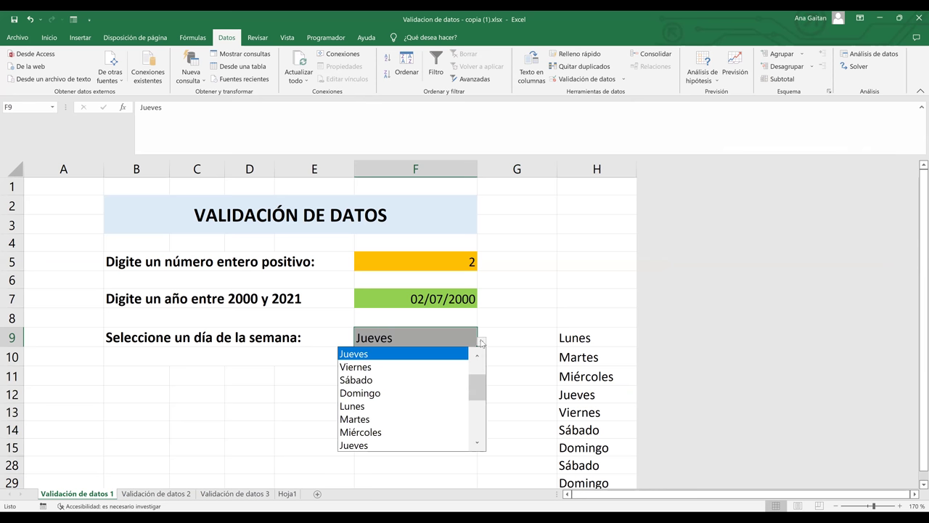
left_click(478, 367)
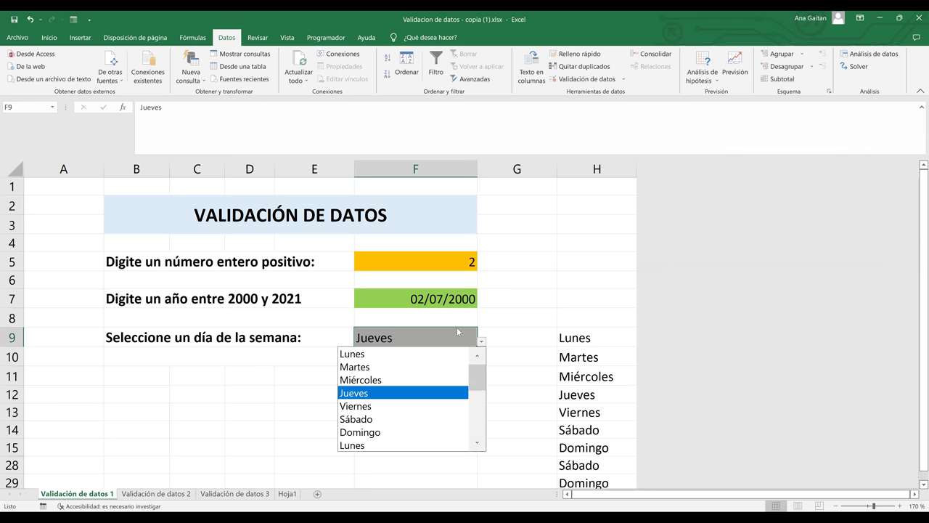
left_click(456, 333)
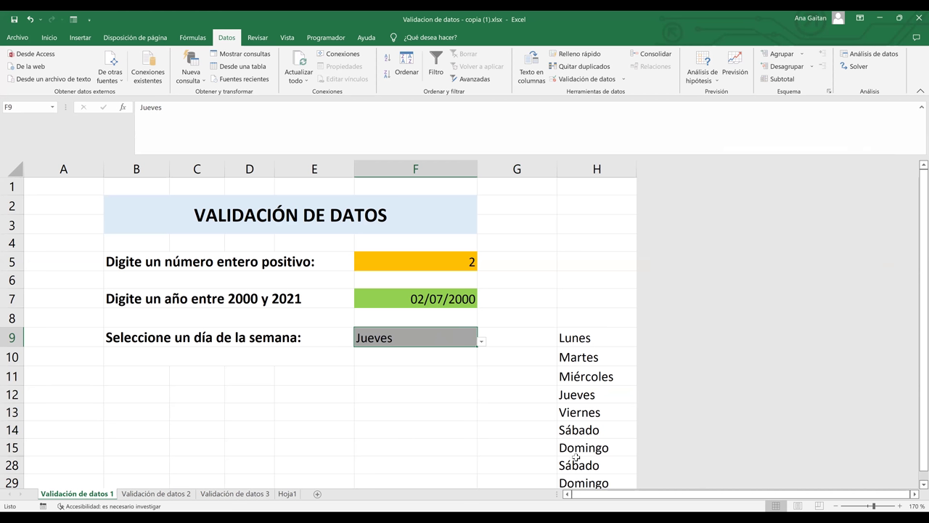
Clear the extra Sábado and Domingo from H28:H29 and recheck the options in the F9 list.
left_click_drag(578, 465, 585, 492)
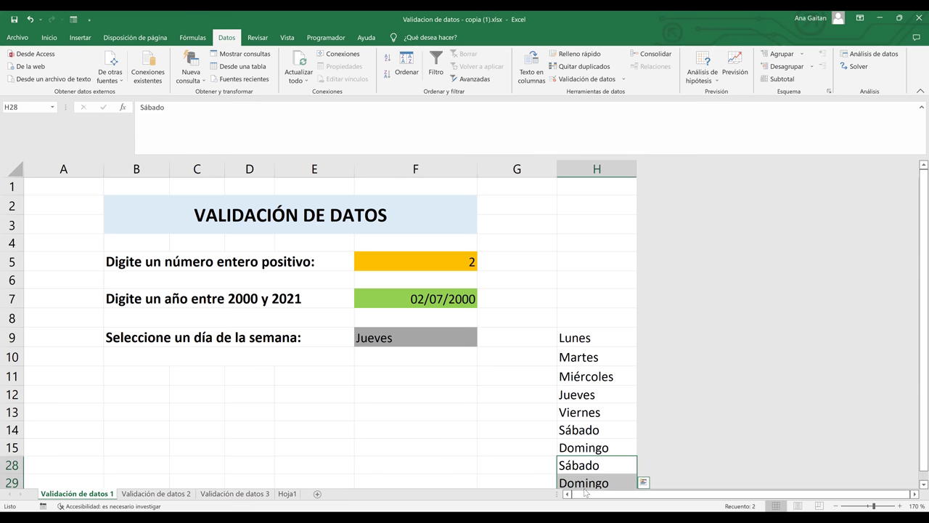
key("Delete")
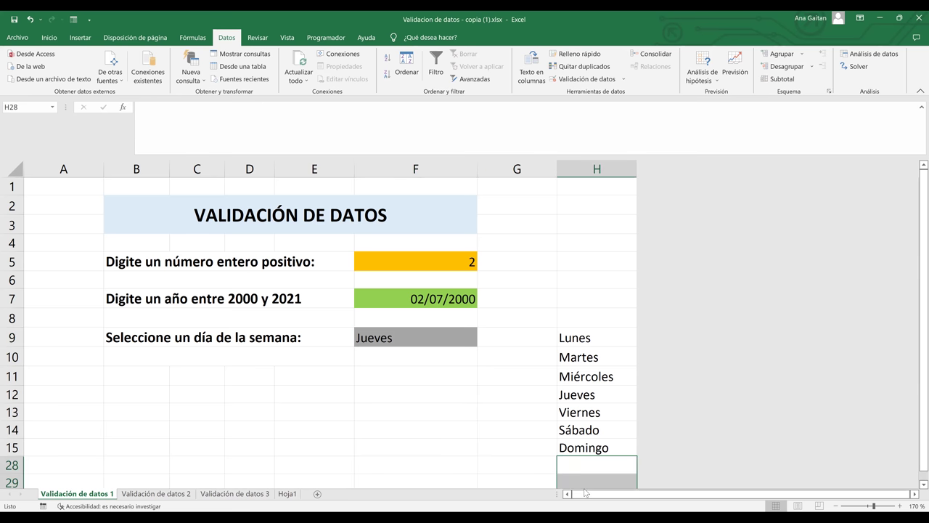
left_click(587, 357)
left_click(460, 332)
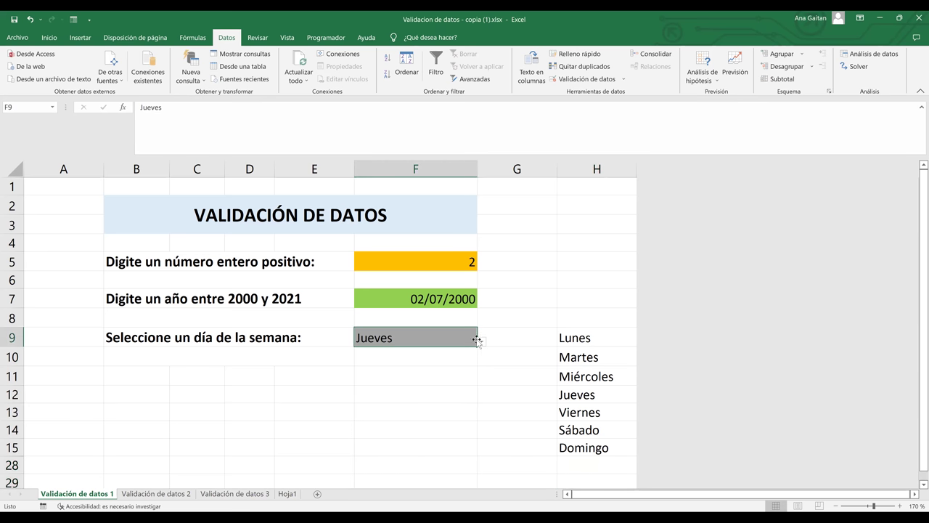
left_click(481, 341)
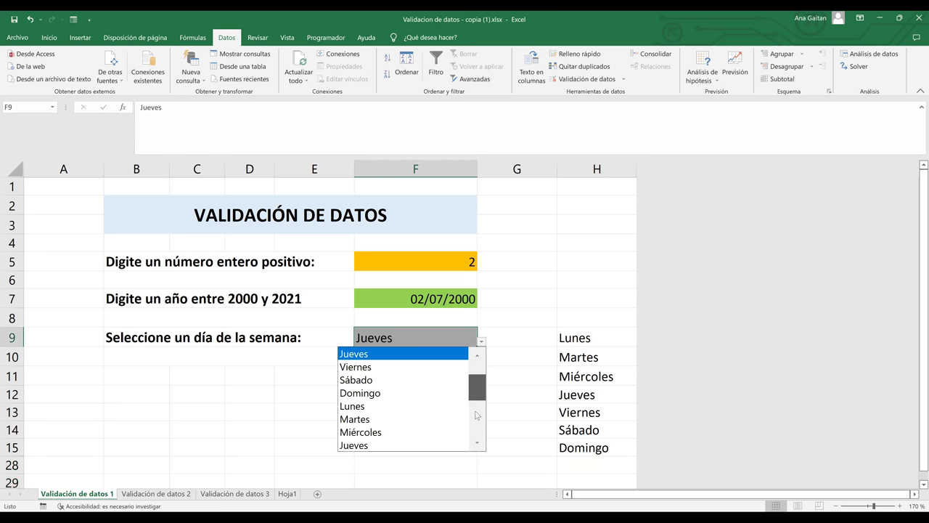
scroll(478, 428, "down", 1)
scroll(476, 406, "up", 3)
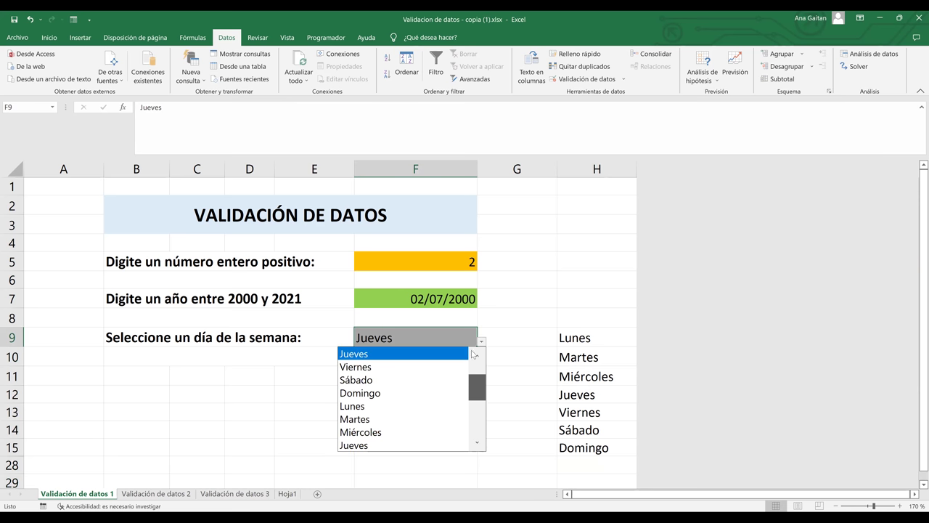
left_click(558, 375)
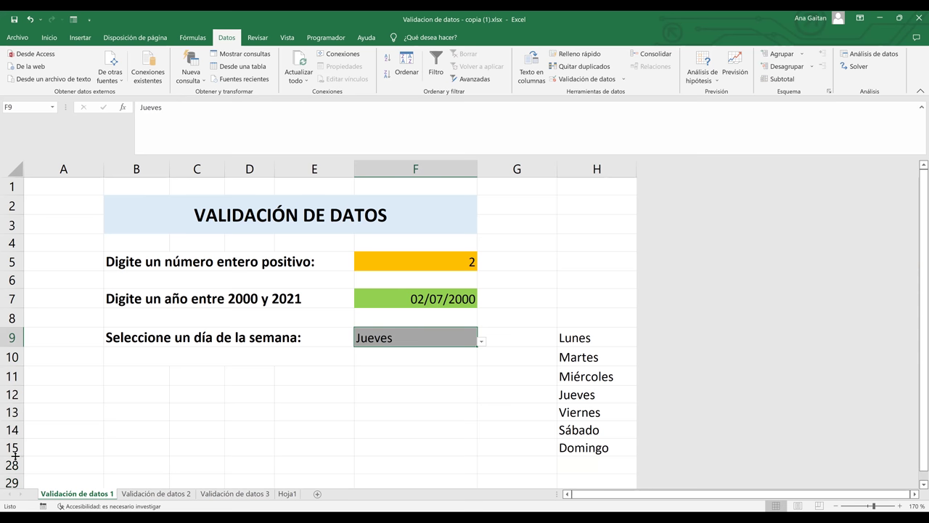
Unhide rows 16 to 27 between rows 15 and 28.
key("ctrl+z")
left_click(583, 354)
key("Down")
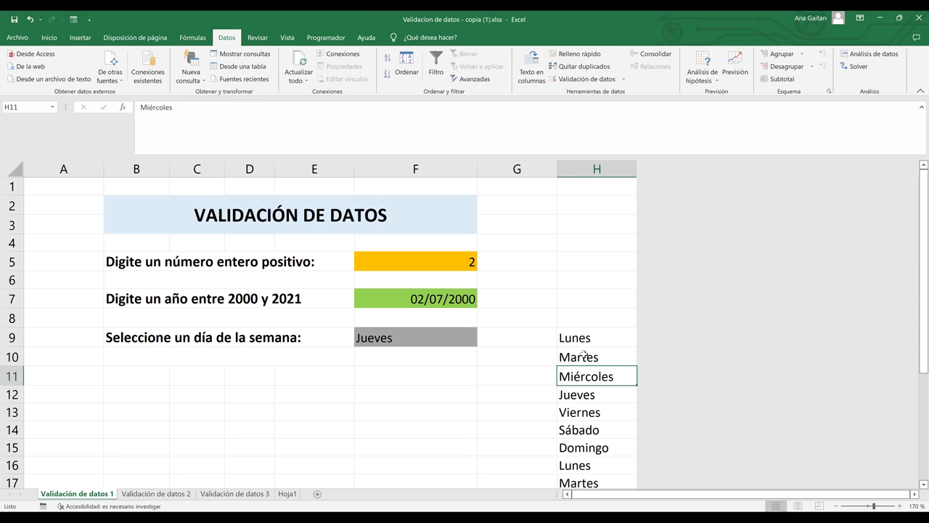
Examine the weekday entries in column H from row 9 to row 27 for repeated days.
key("ctrl+Down")
key("Down")
key("Down")
key("Up")
key("Up")
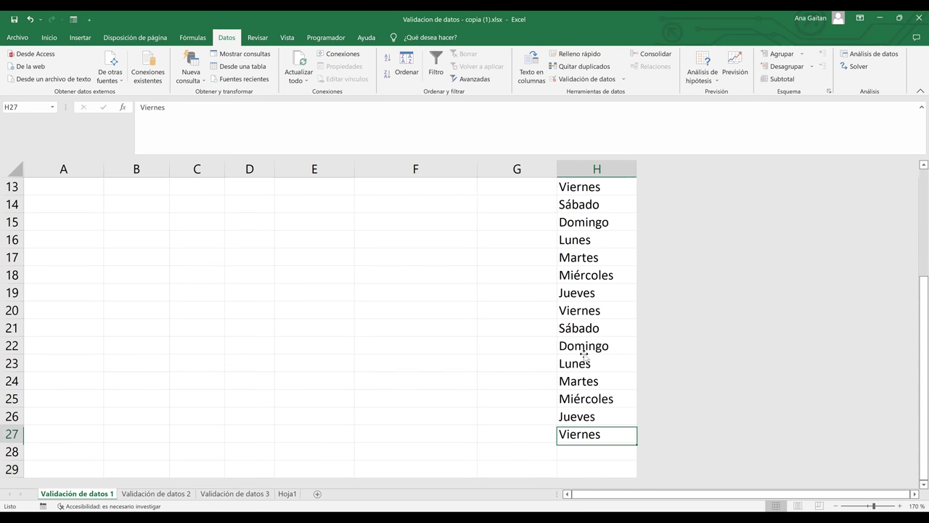
key("Up")
key("Up")
key("Up")
key("Up")
key("Up")
key("Up")
key("Up")
key("Up")
key("Up")
key("Up")
key("Up")
key("Up")
key("Up")
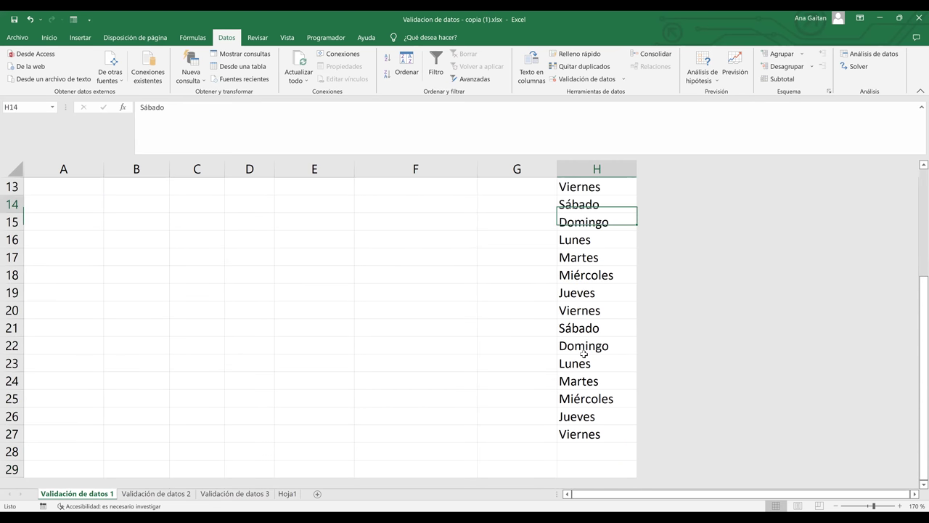
key("Up")
key("Up")
key("Up")
left_click_drag(590, 470, 591, 327)
left_click_drag(605, 215, 586, 225)
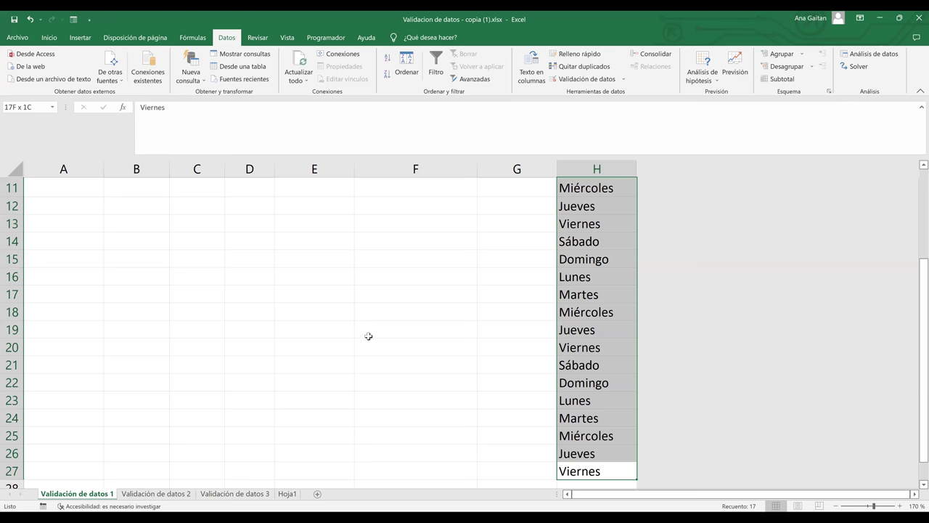
key("ctrl+shift+Up")
left_click_drag(585, 210, 589, 320)
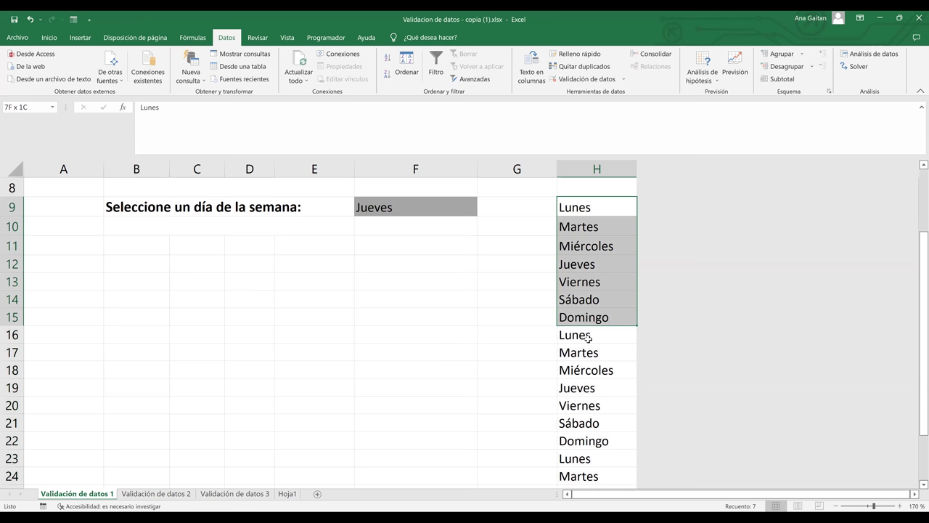
Clear the repeated weekdays in column H from H16 down.
left_click(586, 334)
left_click_drag(586, 334, 792, 433)
key("Delete")
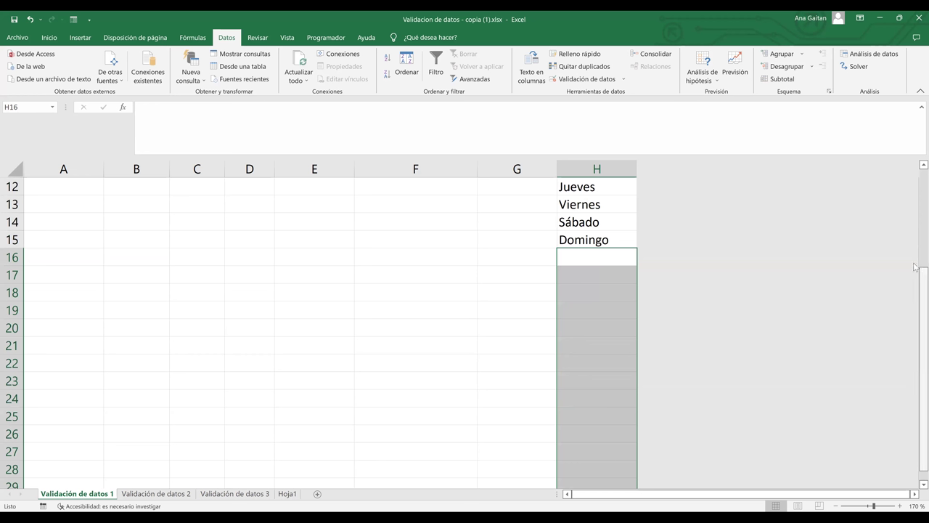
Change the F9 list source to =$H$9:$H$15 and apply the rule.
scroll(435, 321, "up", 4)
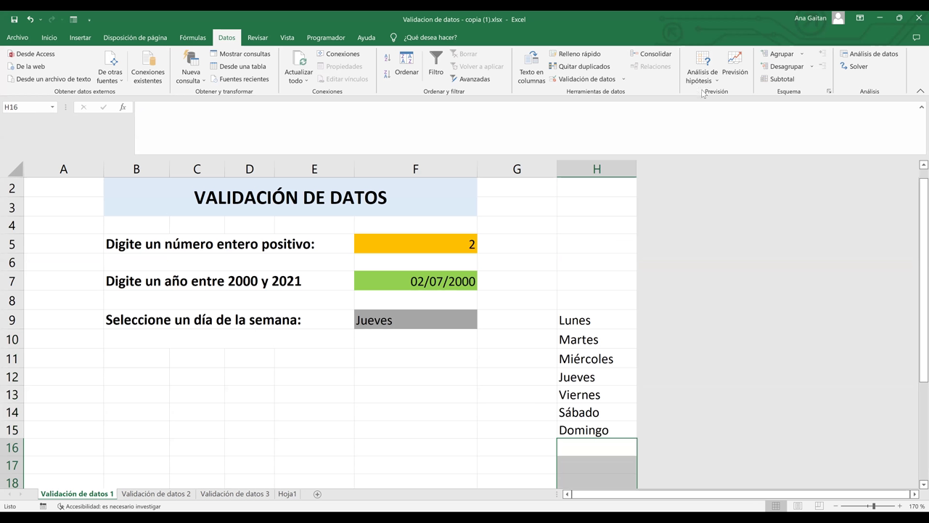
left_click(415, 319)
left_click(578, 82)
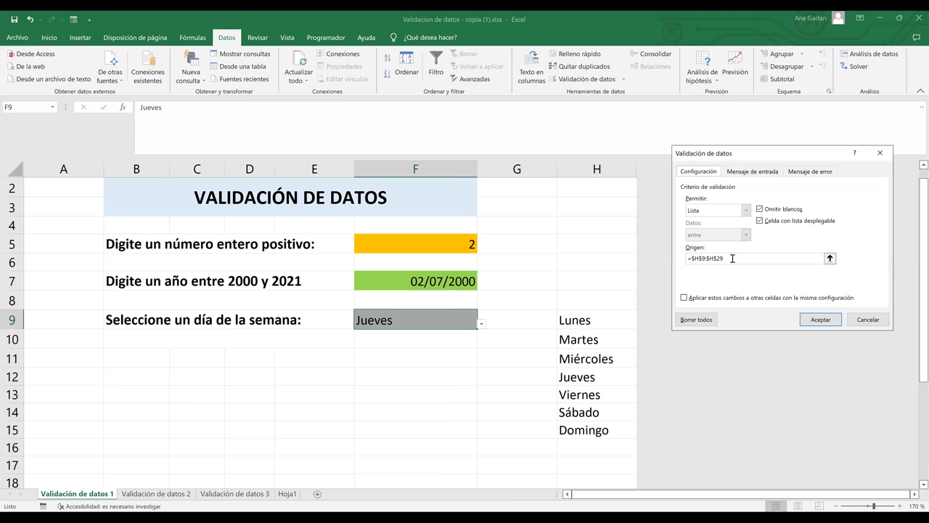
left_click(733, 257)
key("BackSpace")
key("BackSpace")
key("BackSpace")
key("BackSpace")
key("BackSpace")
key("BackSpace")
key("BackSpace")
key("BackSpace")
key("BackSpace")
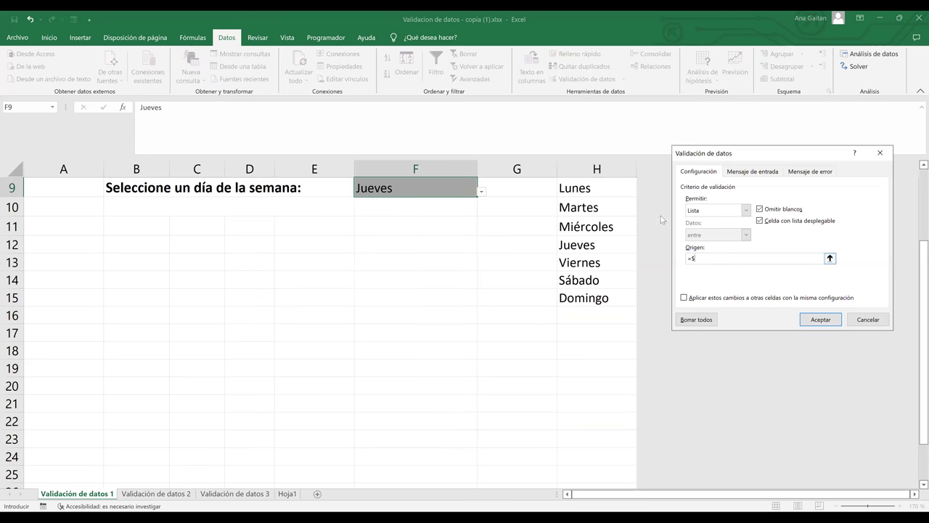
key("BackSpace")
left_click(580, 188)
key("ctrl+shift+Down")
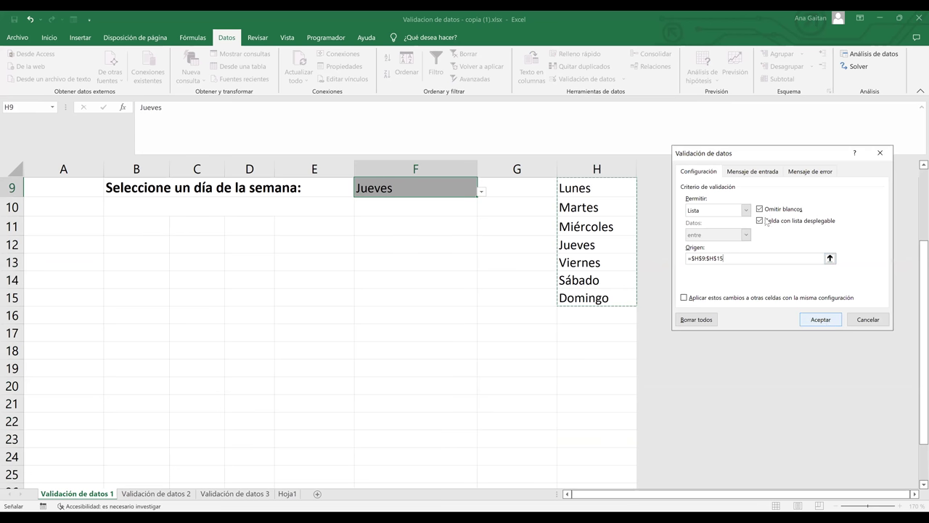
key("Return")
Test the F9 list by choosing Miércoles and Domingo in turn.
left_click(482, 326)
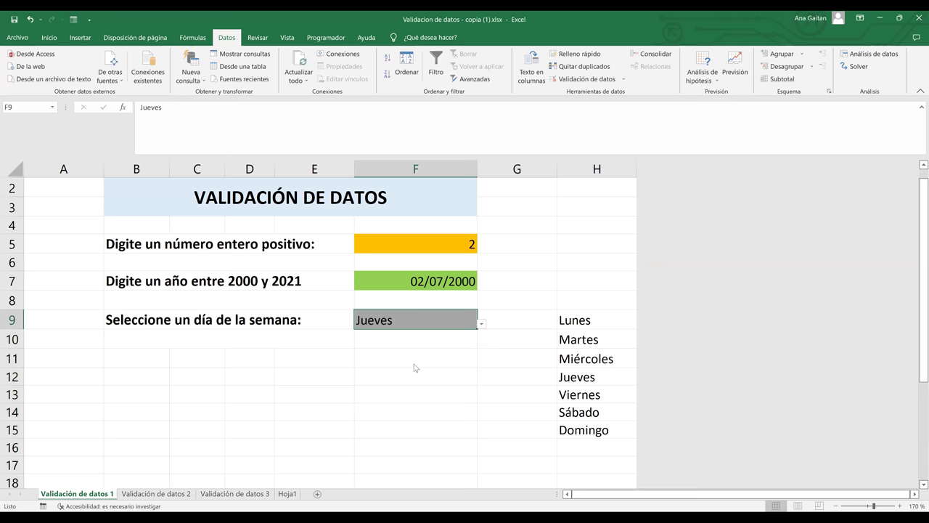
key("Return")
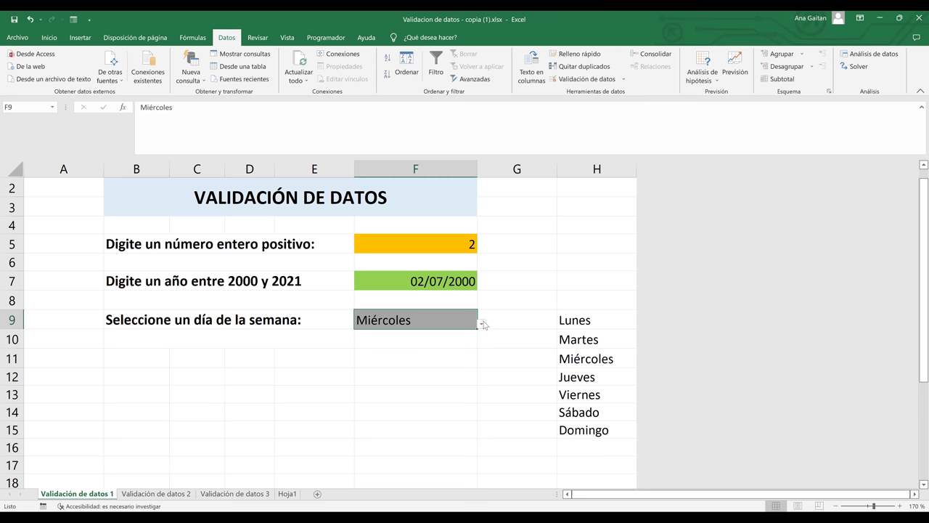
left_click(482, 325)
key("Down")
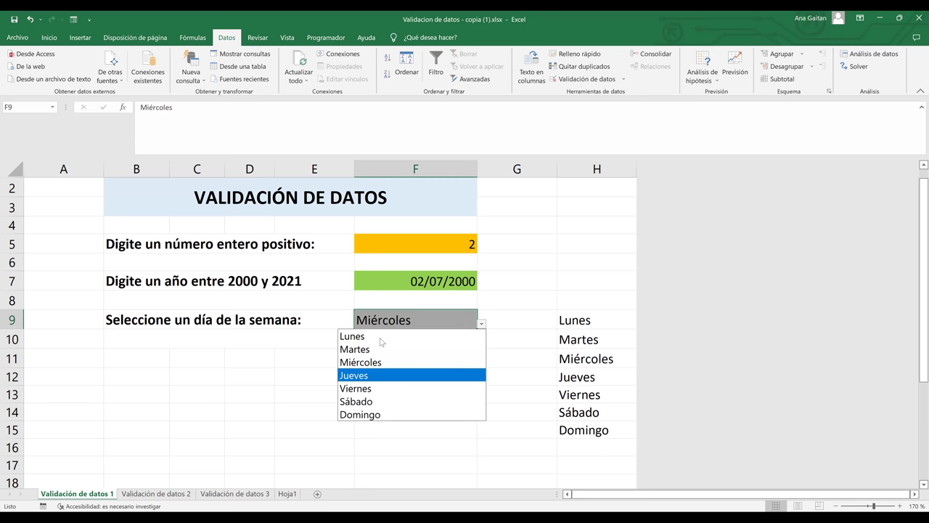
left_click(379, 418)
left_click(379, 418)
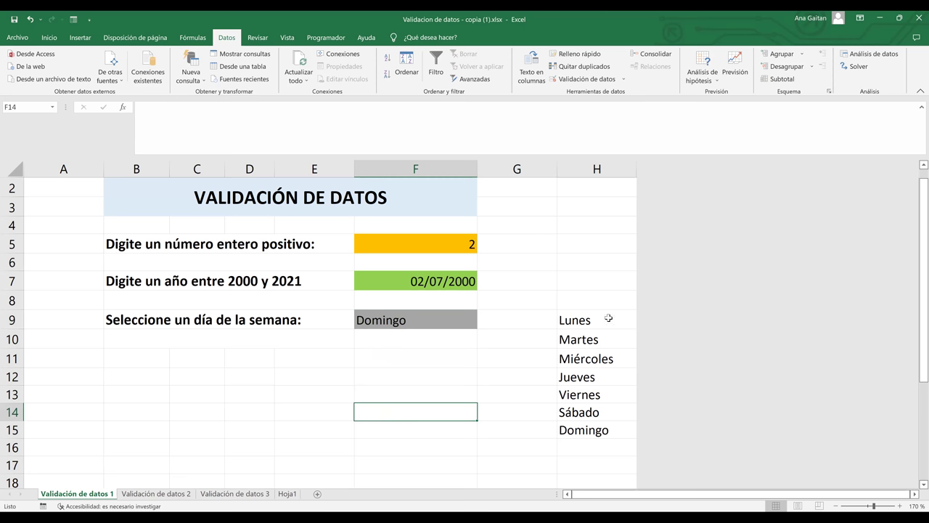
Clear the weekday list in H9:H15 and add a new worksheet.
left_click_drag(608, 318, 596, 433)
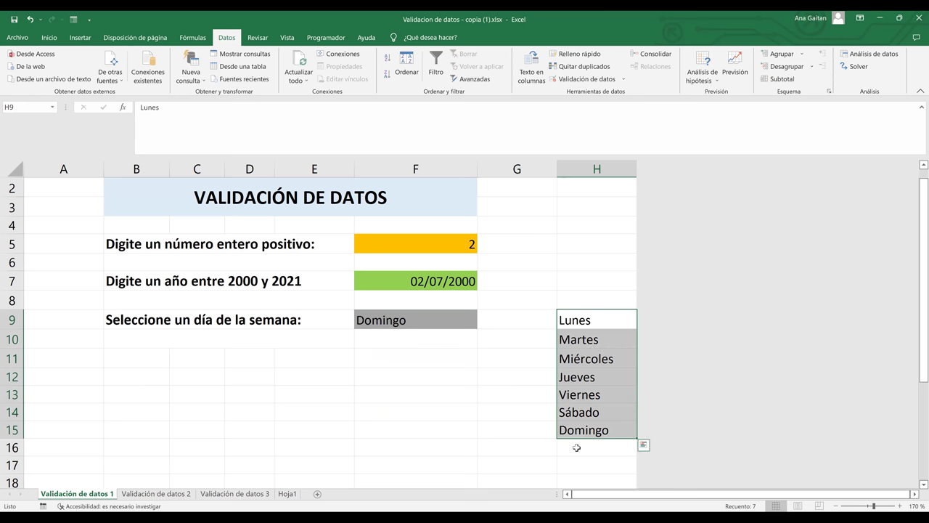
key("Delete")
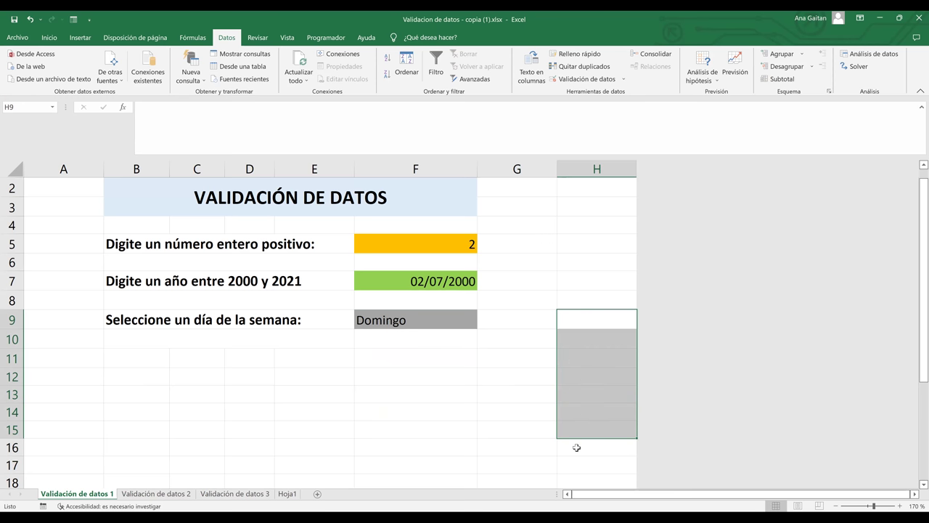
left_click(317, 494)
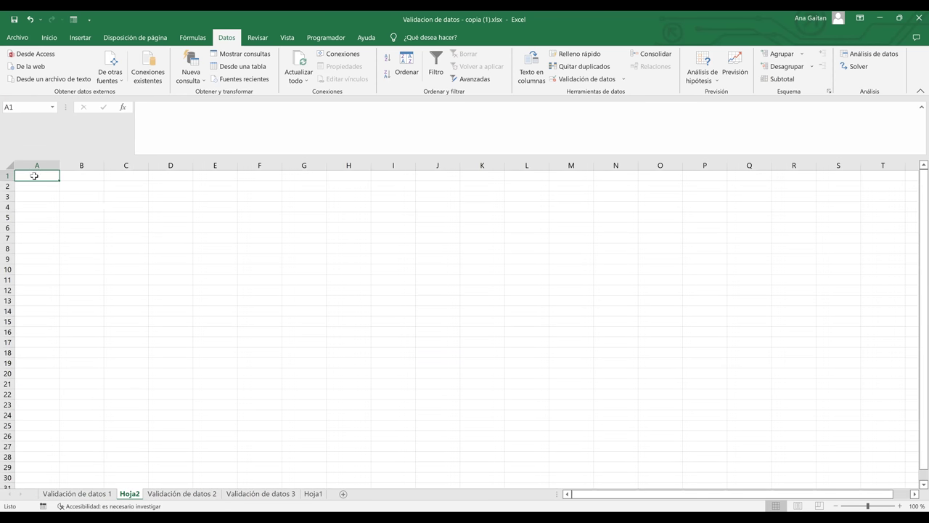
Enter the heading "Dias de la semana" in A1 of Hoja2 and widen column A to fit it.
type("Dias")
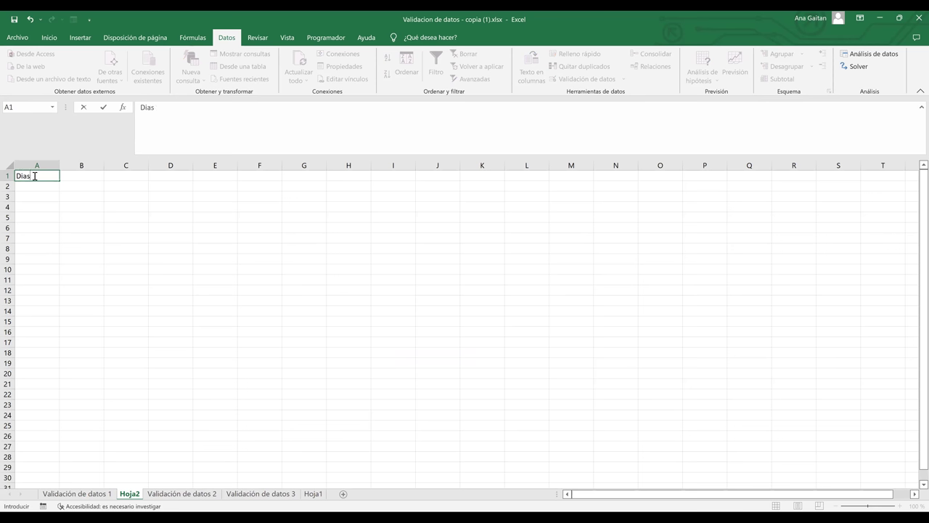
type(" de la semana")
left_click(139, 198)
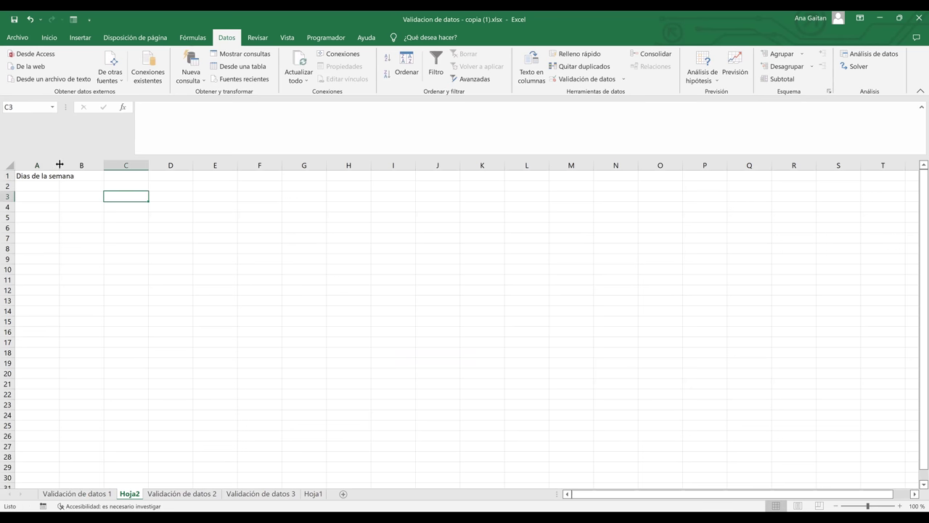
left_click_drag(61, 166, 85, 166)
Enter Lunes in A2 and autofill the weekdays down to Domingo in A8.
left_click(67, 185)
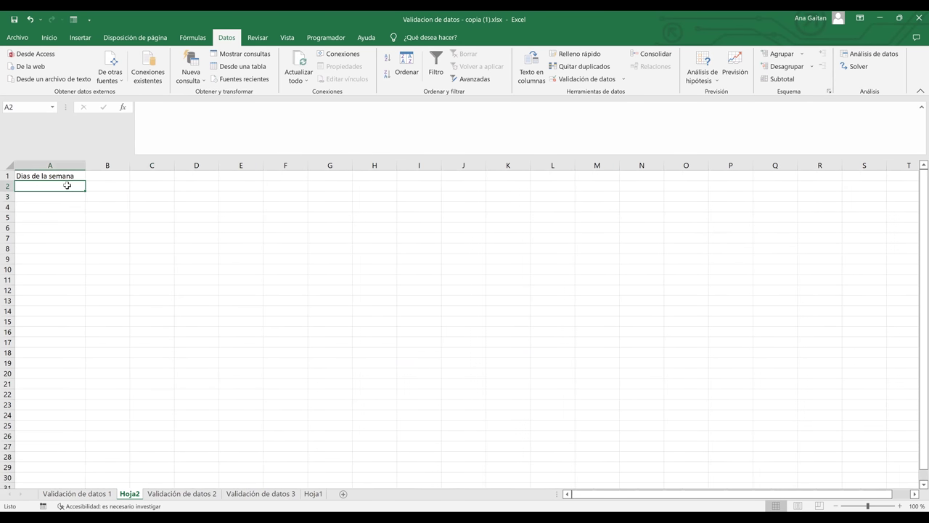
type("Lune")
key("BackSpace")
key("BackSpace")
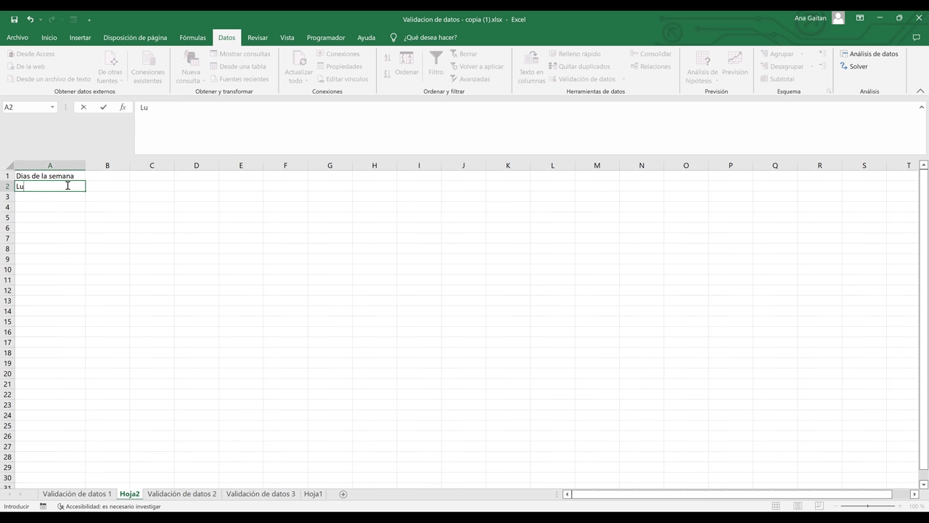
type("nes")
key("Return")
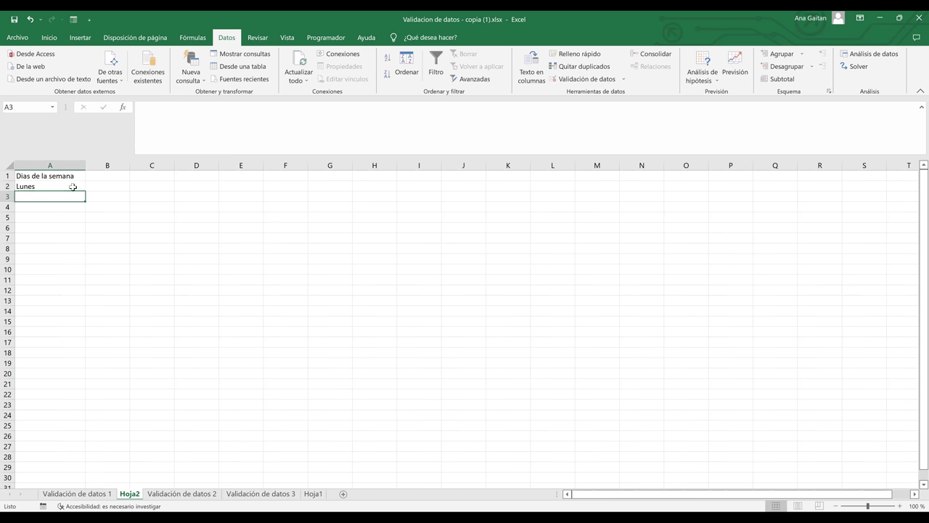
left_click(78, 188)
left_click_drag(87, 191, 79, 252)
left_click(134, 260)
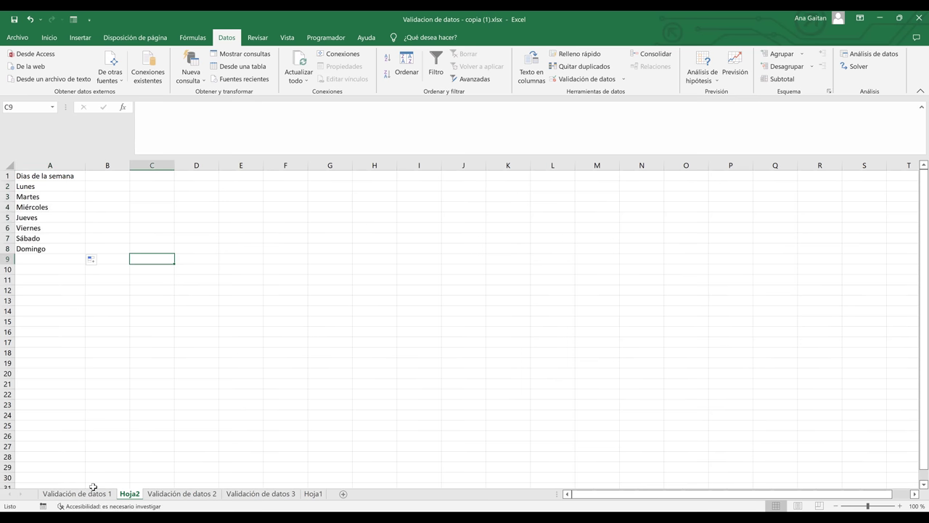
Review the current validation settings of F9 on the Validación de datos 1 sheet without changing them.
left_click(95, 494)
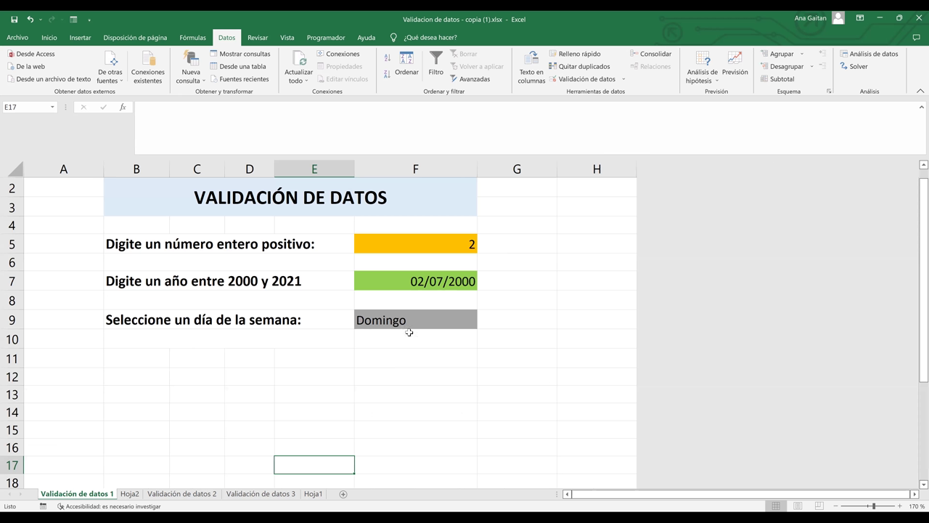
left_click(410, 333)
left_click(413, 320)
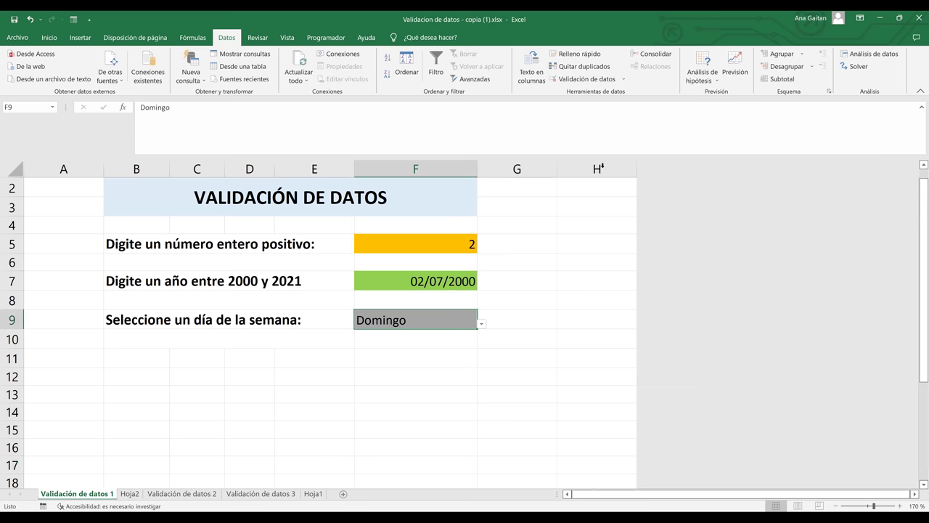
left_click(602, 78)
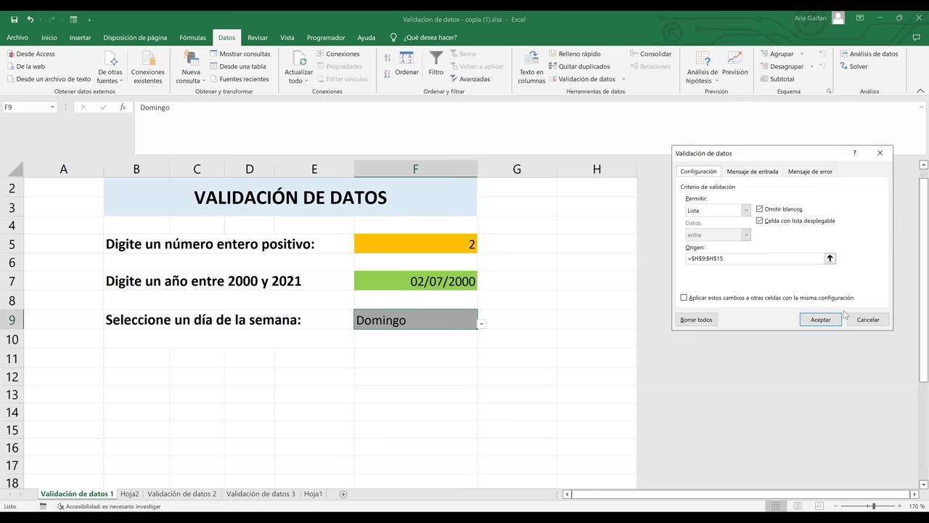
left_click(866, 321)
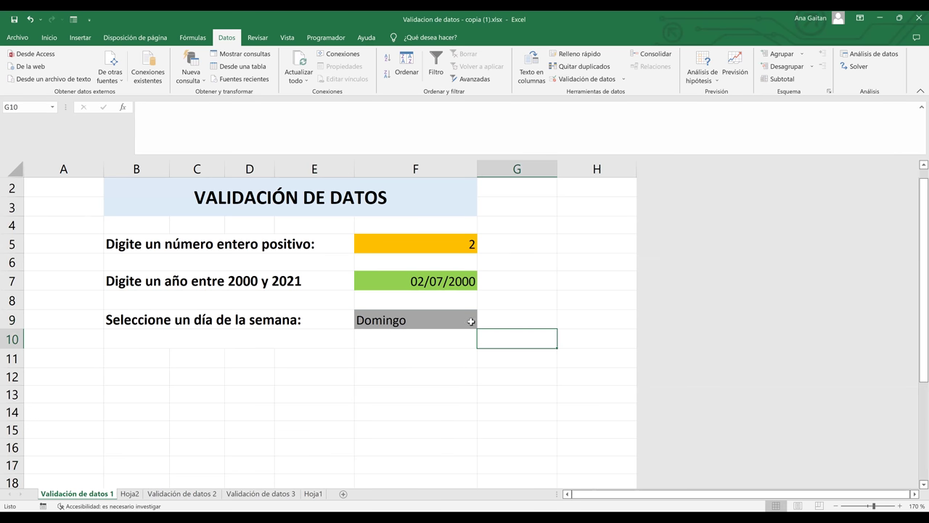
Inspect F9's drop-down options and the source cells in column H.
left_click(480, 324)
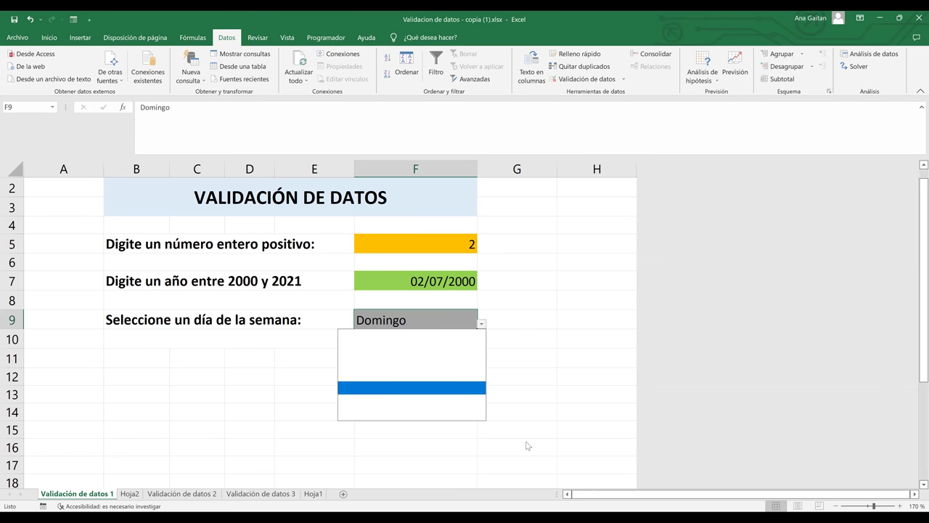
key("Escape")
left_click_drag(595, 339, 597, 482)
left_click(451, 370)
left_click(446, 332)
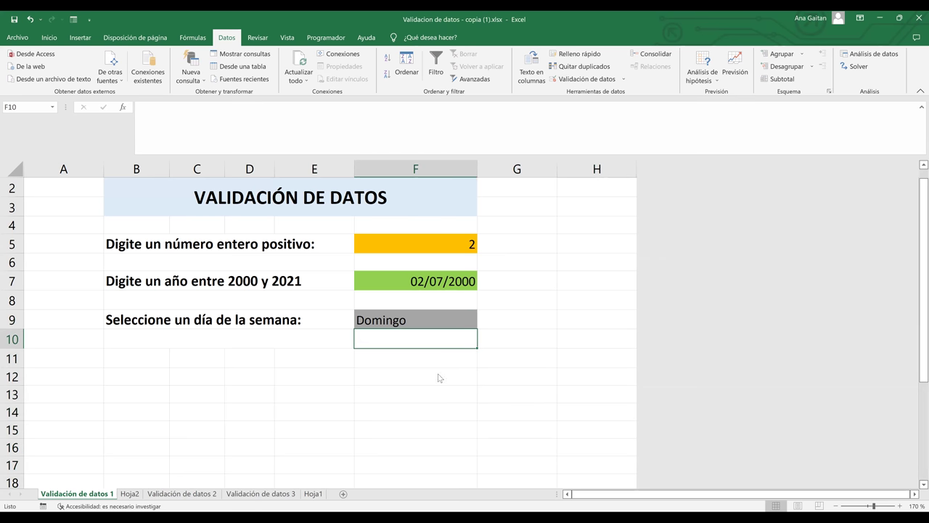
Clear the weekday chosen in F9 and check its drop-down list again.
key("Up")
key("alt+Down")
key("Escape")
key("Delete")
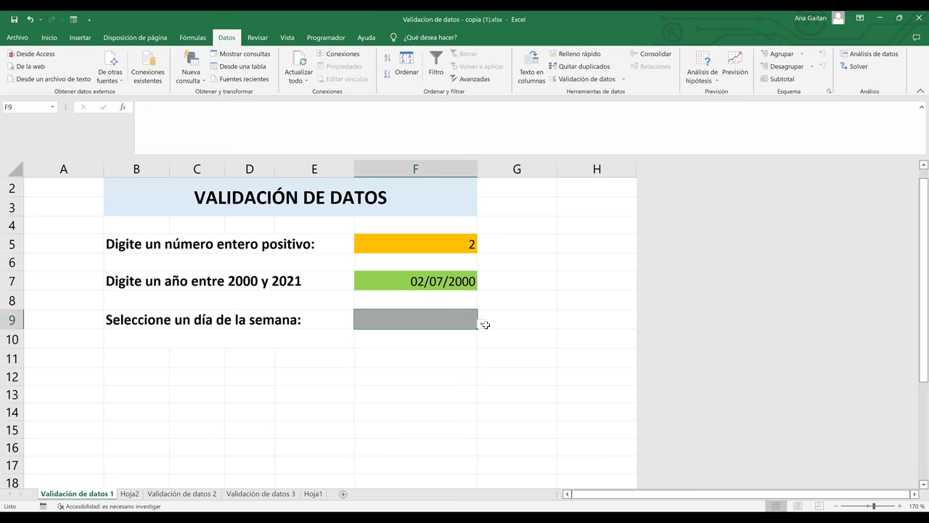
left_click(481, 323)
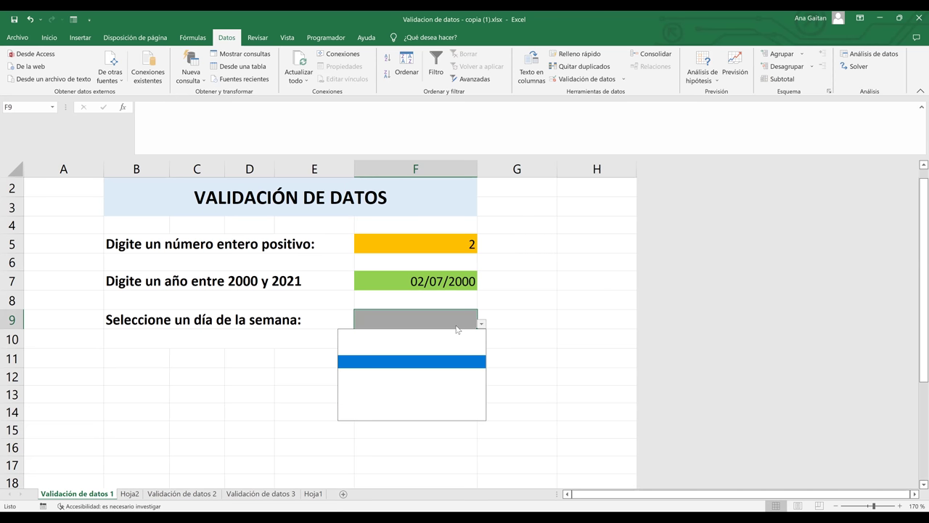
Change the F9 list source to =Hoja2!$A$2:$A$8 and apply the rule.
left_click(591, 79)
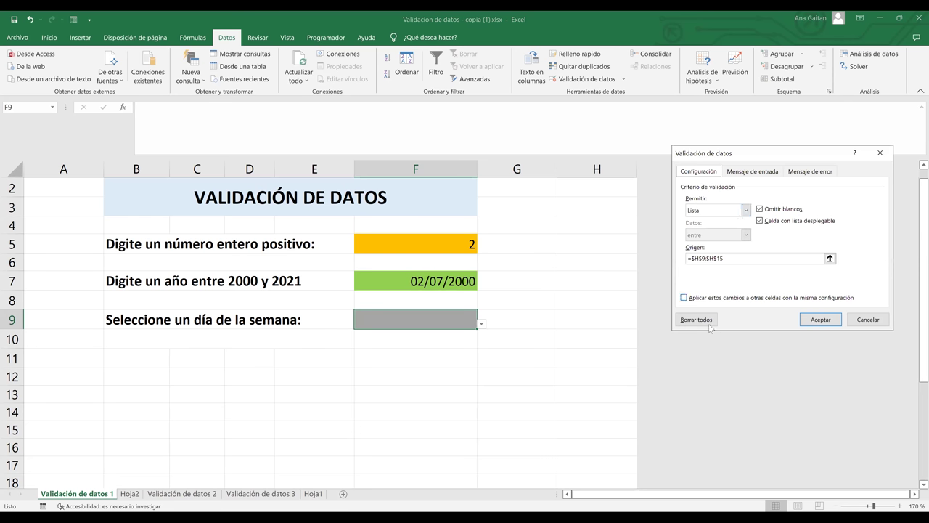
left_click(732, 257)
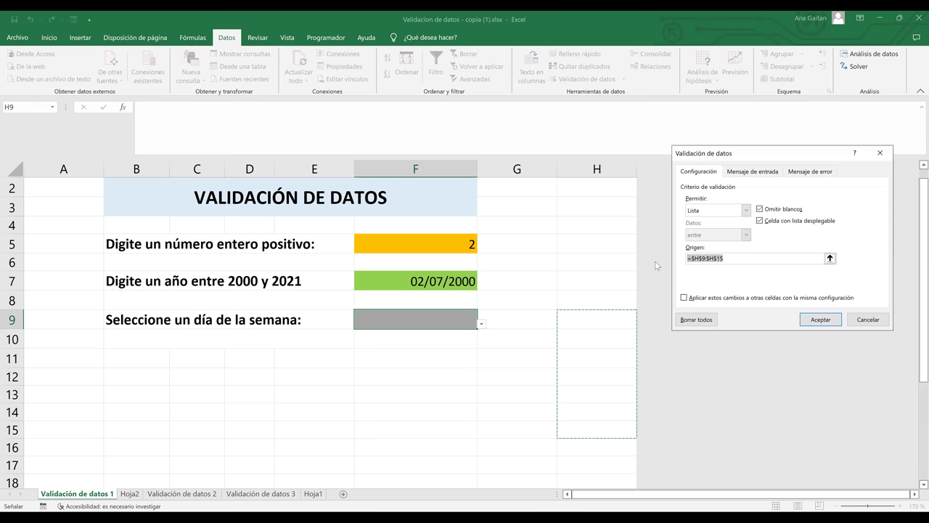
key("BackSpace")
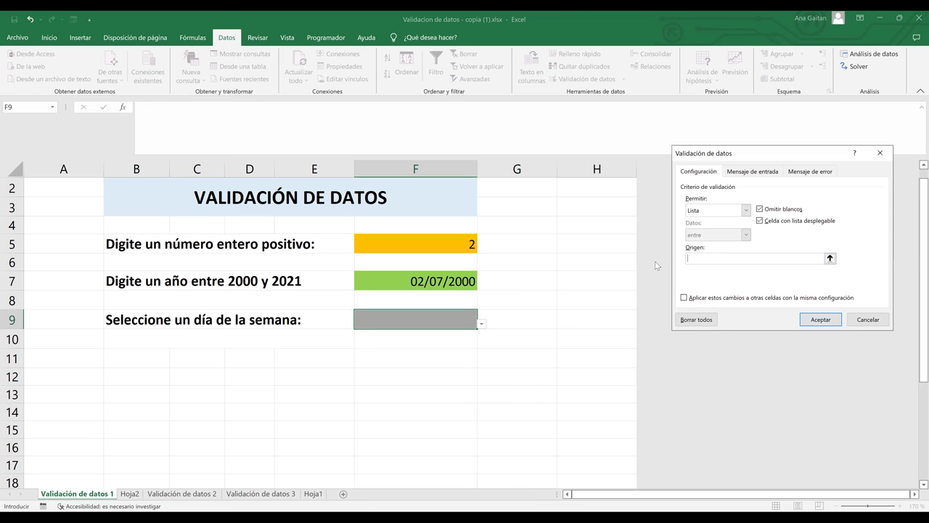
left_click(316, 498)
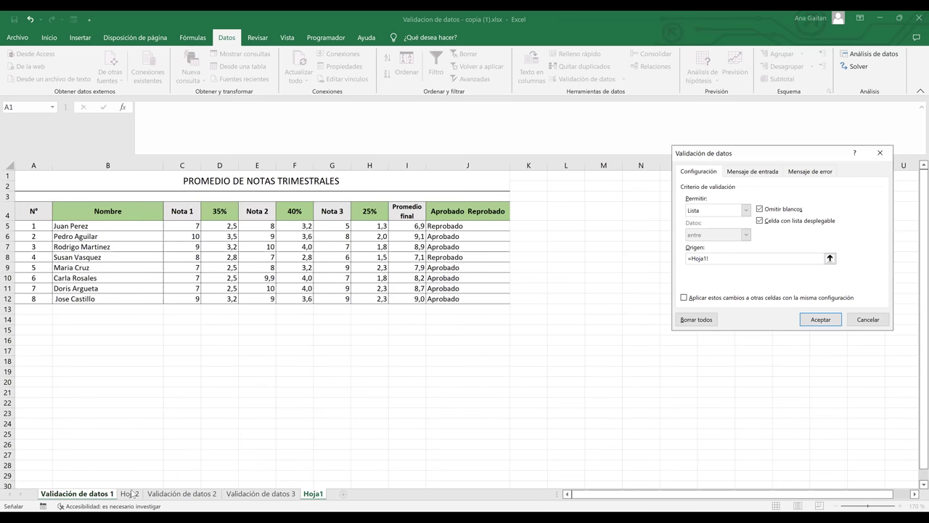
left_click(129, 493)
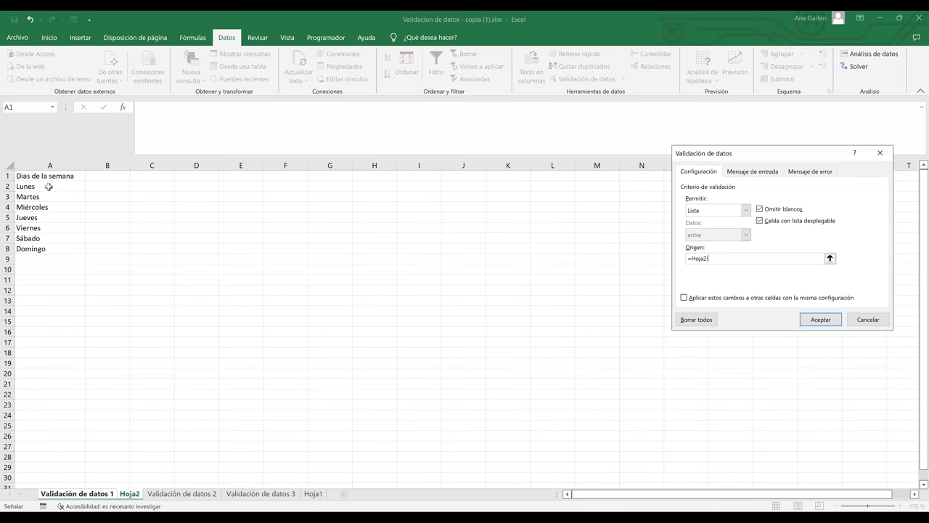
left_click(45, 187)
left_click(50, 249, "shift")
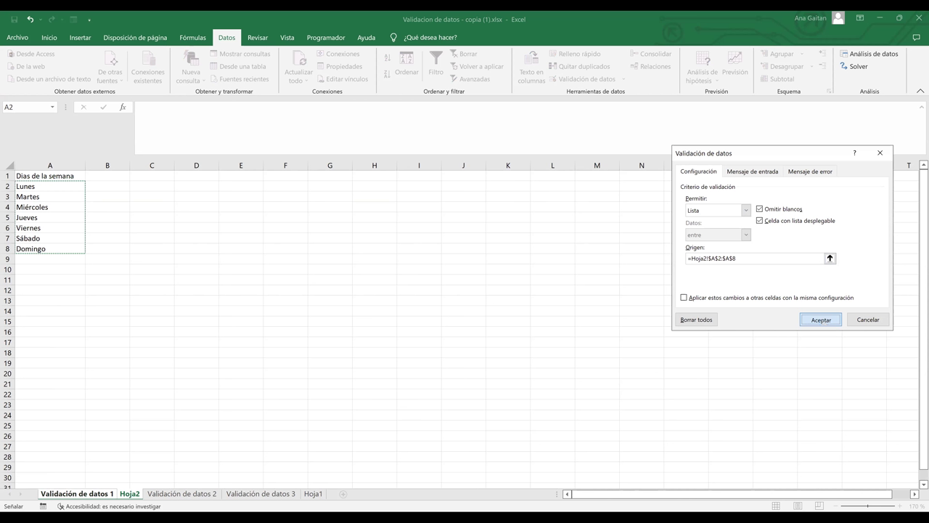
left_click(821, 320)
Test the F9 list by choosing Jueves, Domingo and Martes in turn.
left_click(436, 337)
left_click(449, 318)
left_click(482, 324)
left_click(436, 375)
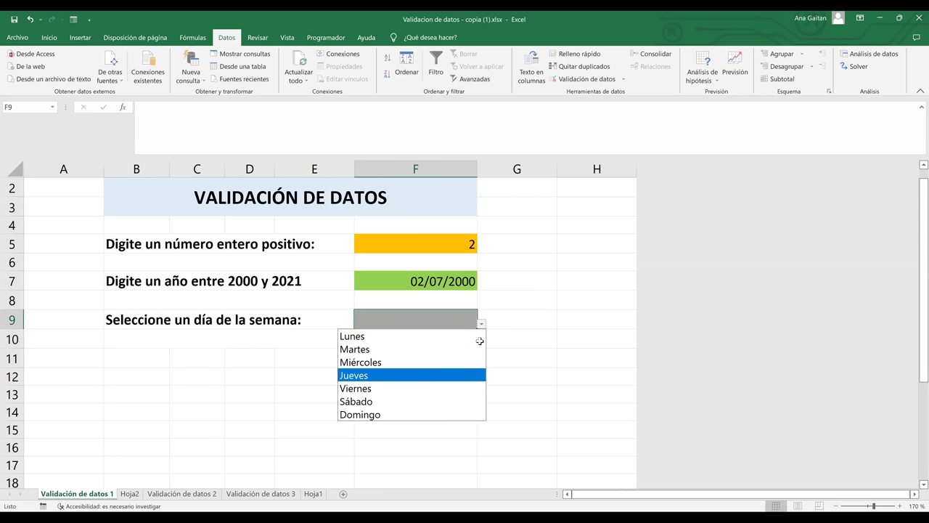
left_click(482, 326)
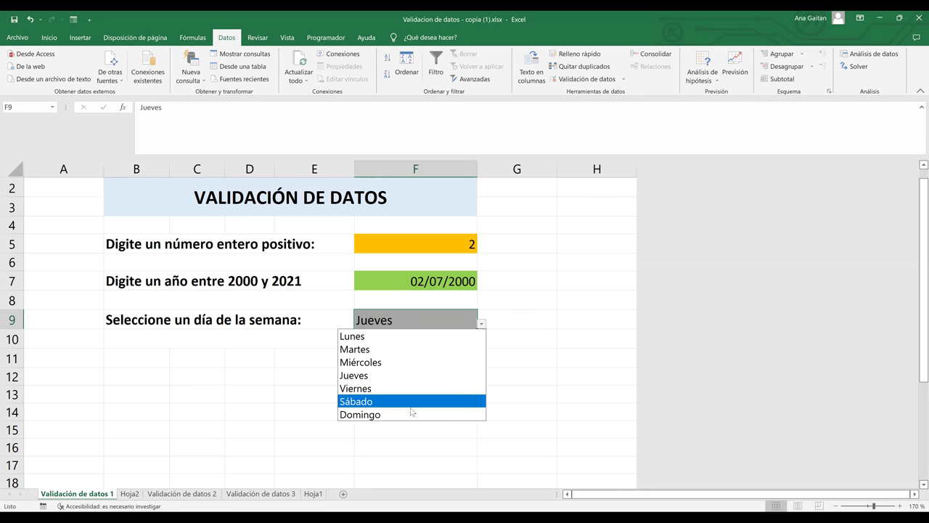
left_click(414, 410)
left_click(482, 324)
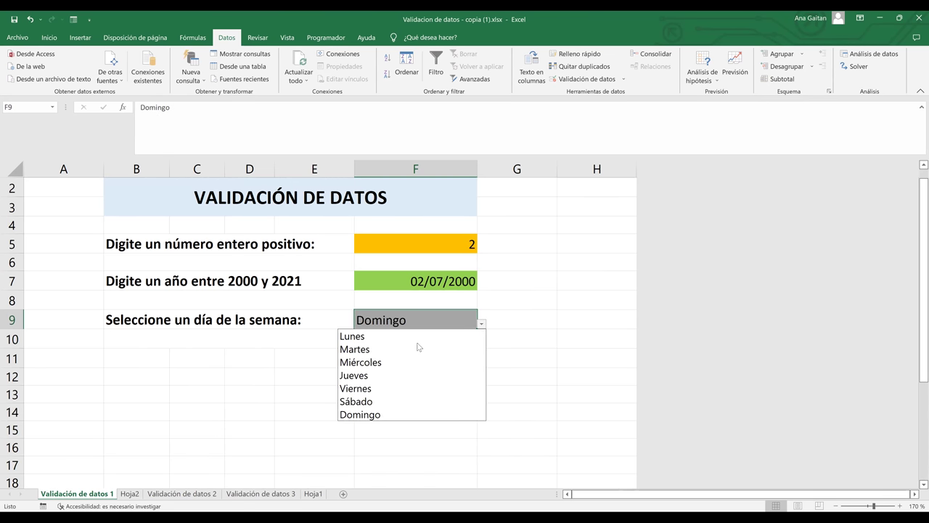
key("Return")
left_click(518, 318)
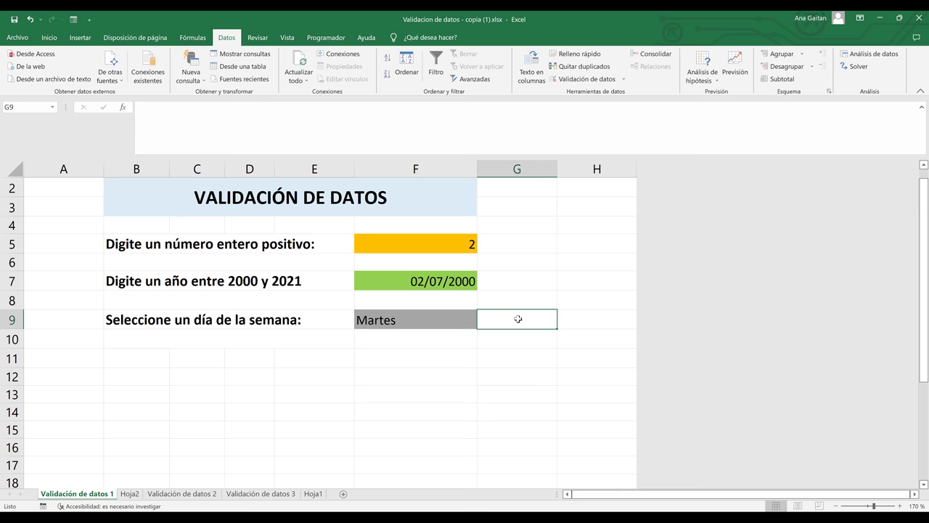
left_click(448, 359)
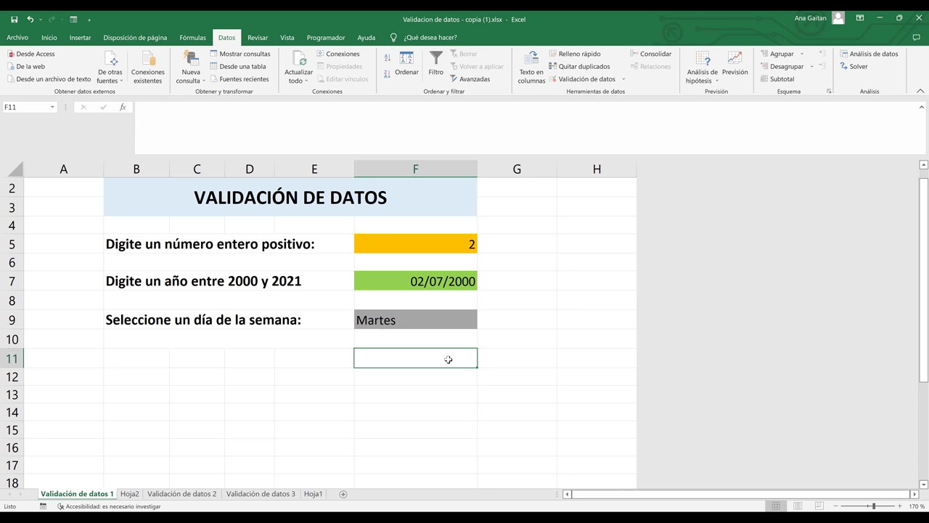
Examine the employee salary table on the Validación de datos 2 sheet, including the input message on the Fecha cells.
left_click(163, 494)
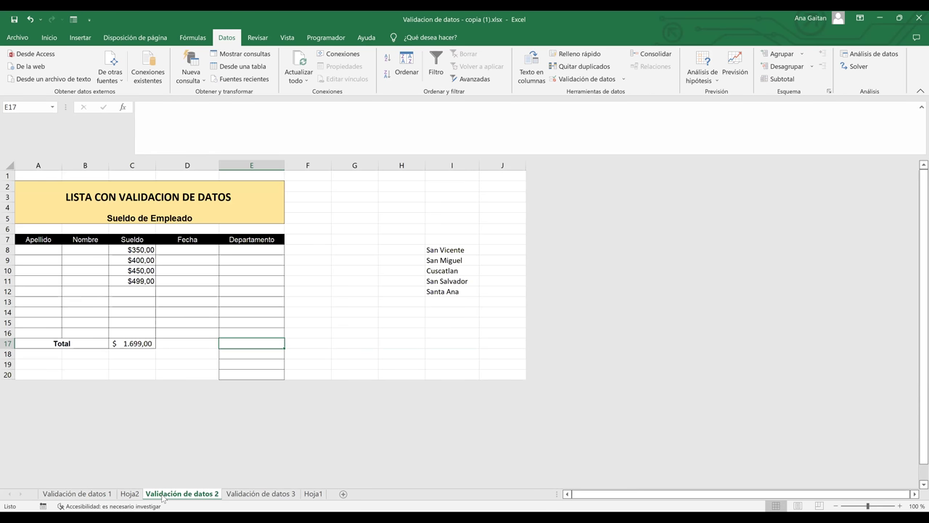
left_click(92, 251)
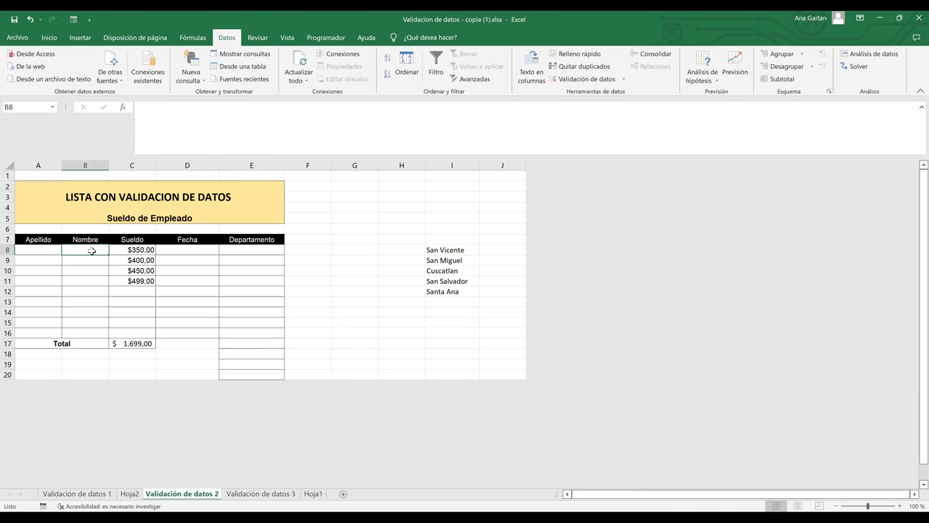
key("Left")
key("Right")
key("Right")
key("Right")
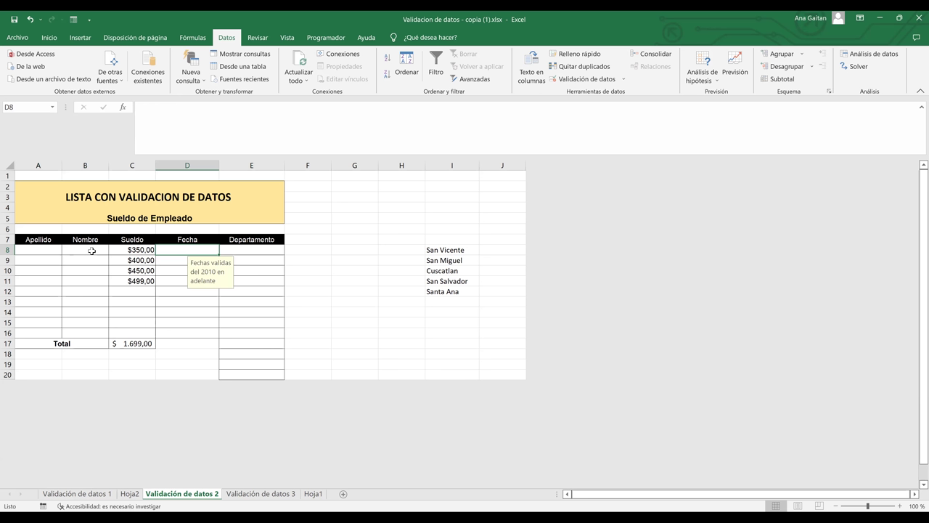
key("Down")
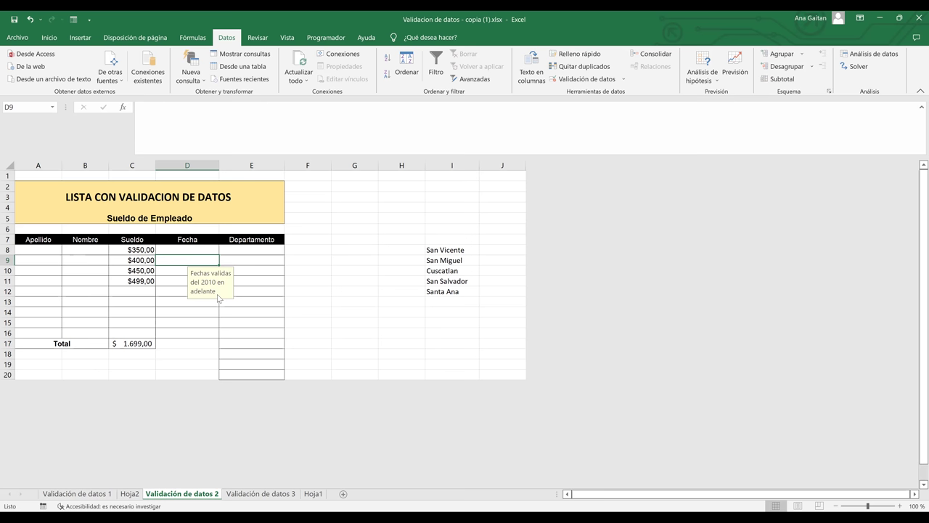
left_click(249, 270)
Apply list validation to the first Departamento cell, E8, with =$I$8:$I$12 as its source.
left_click(265, 247)
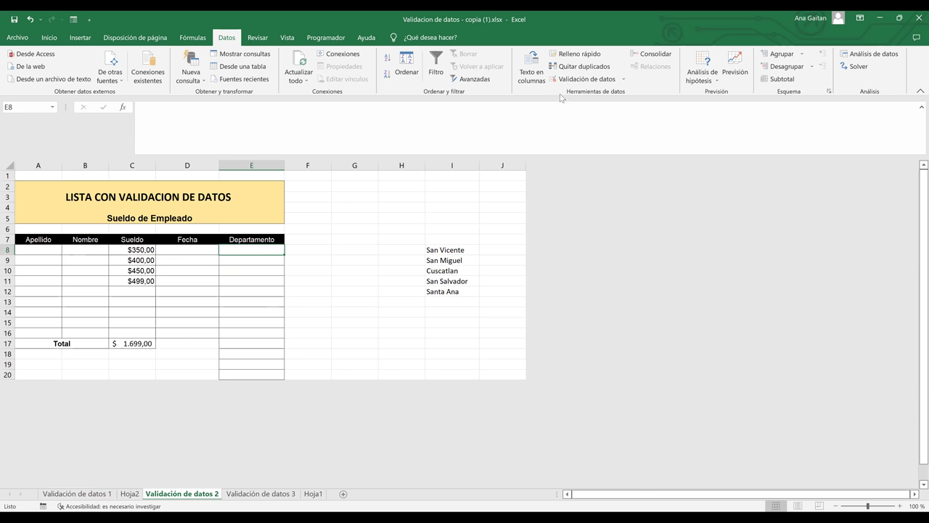
left_click(580, 80)
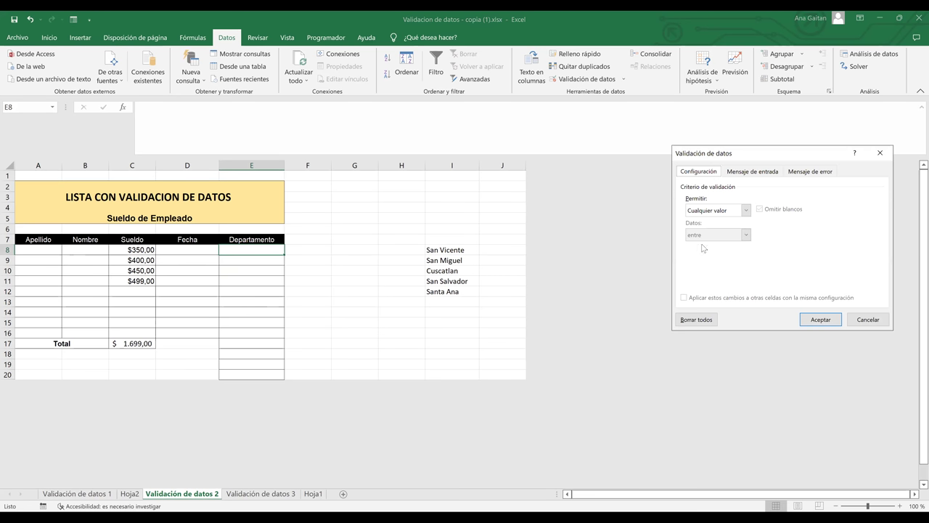
left_click(719, 210)
left_click(704, 259)
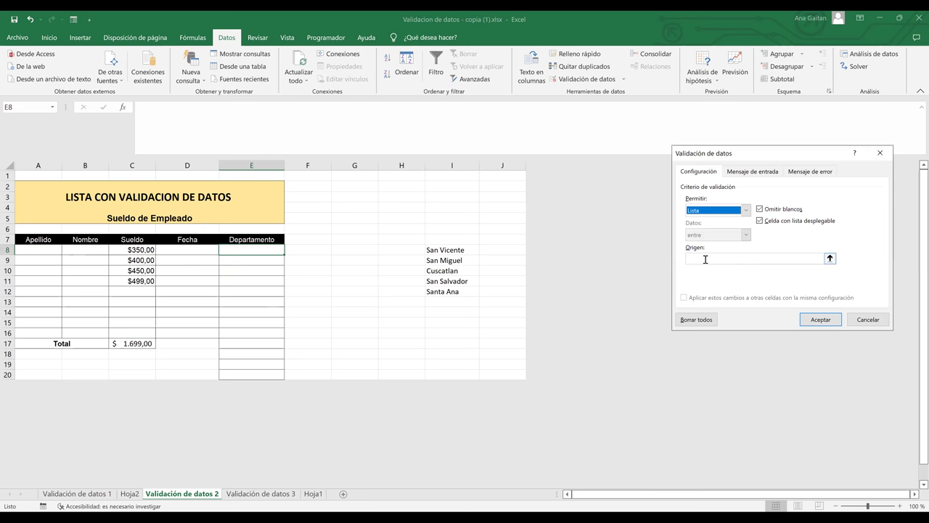
left_click(705, 259)
left_click(439, 251)
left_click(439, 290, "shift")
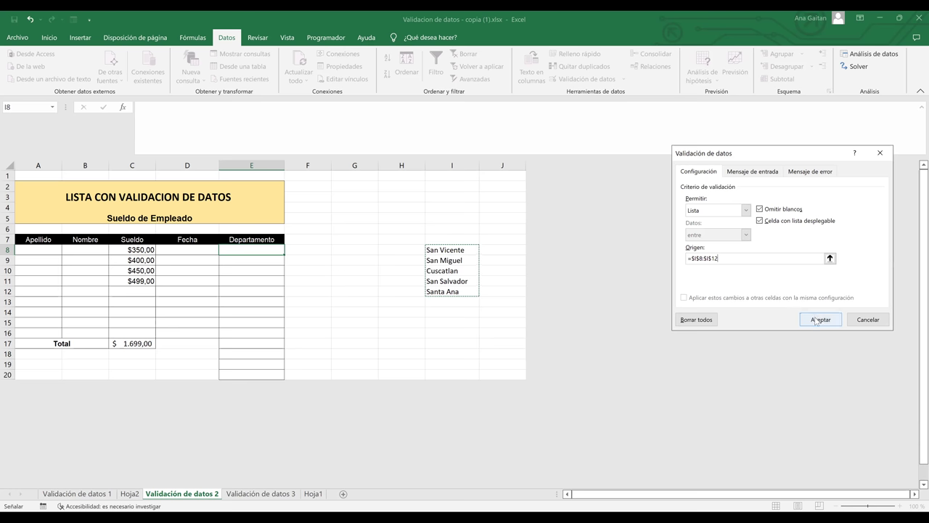
key("Return")
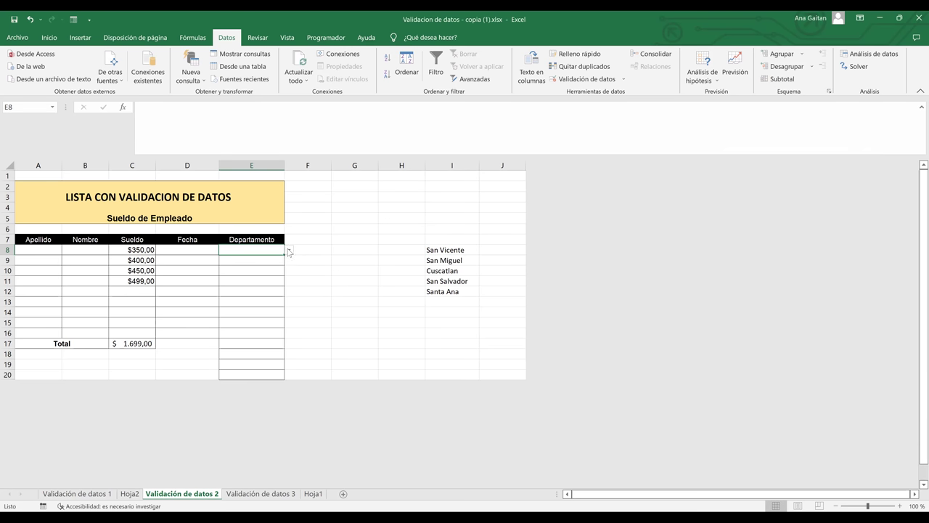
Check the department list in E8 and copy its validation down through E16.
key("alt+Down")
left_click(271, 267)
mouse_move(271, 249)
left_mouse_down()
mouse_move(292, 269)
mouse_move(274, 249)
left_mouse_up()
left_click_drag(285, 254, 270, 337)
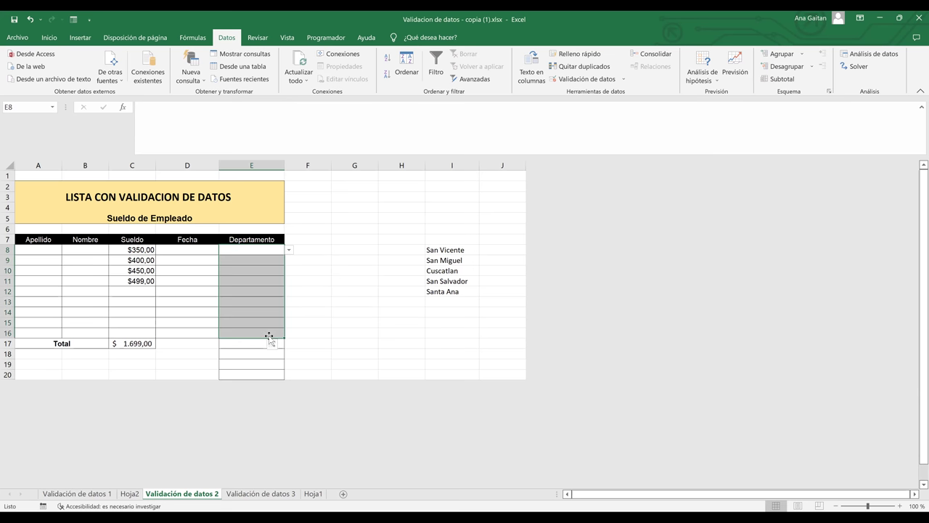
Test the department list by choosing San Salvador in E8 and San Miguel in E9.
left_click(277, 303)
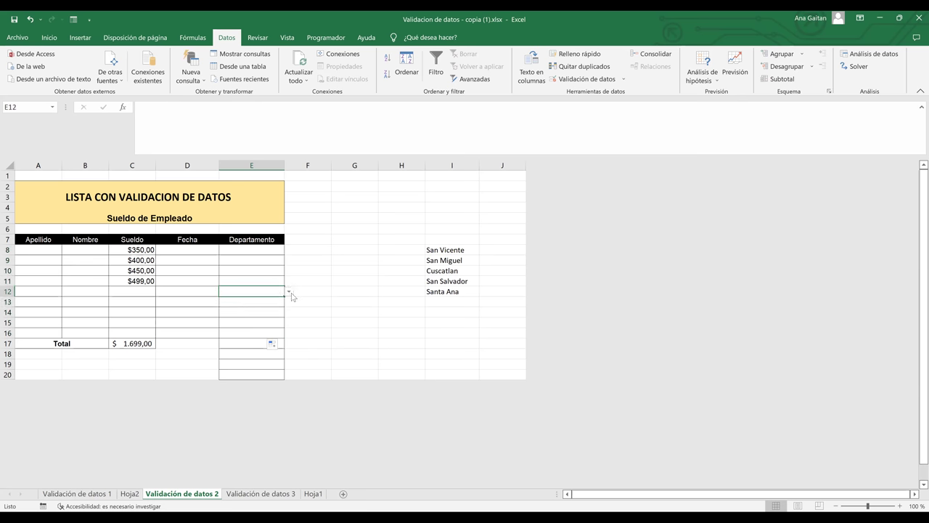
left_click(271, 249)
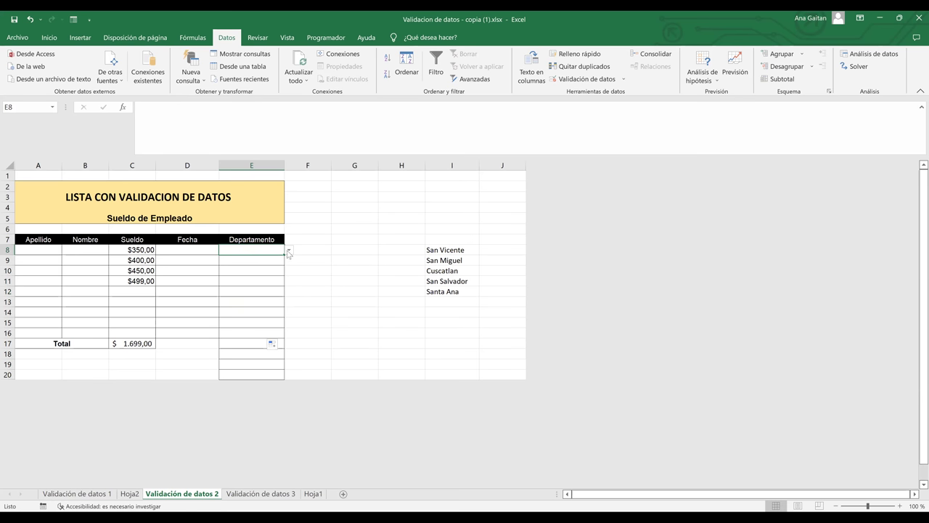
left_click(289, 249)
left_click(263, 280)
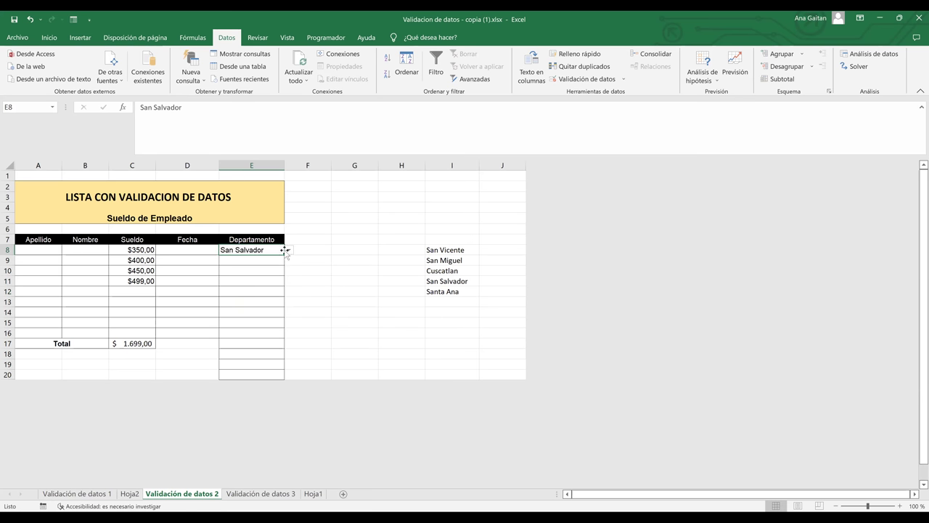
left_click(270, 259)
left_click(289, 259)
left_click(272, 277)
Add the input message "Seleccione un departamento" without a title to the data validation of cell E8.
left_click(276, 249)
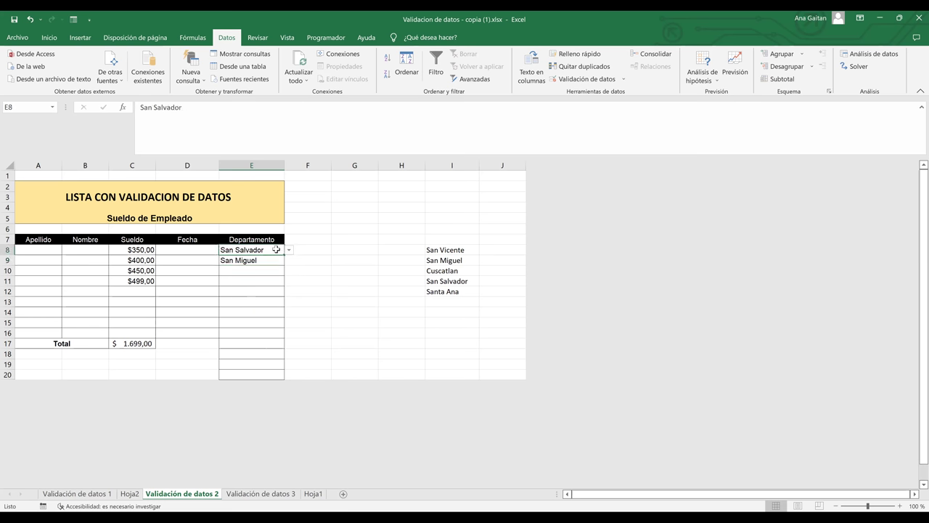
left_click(588, 78)
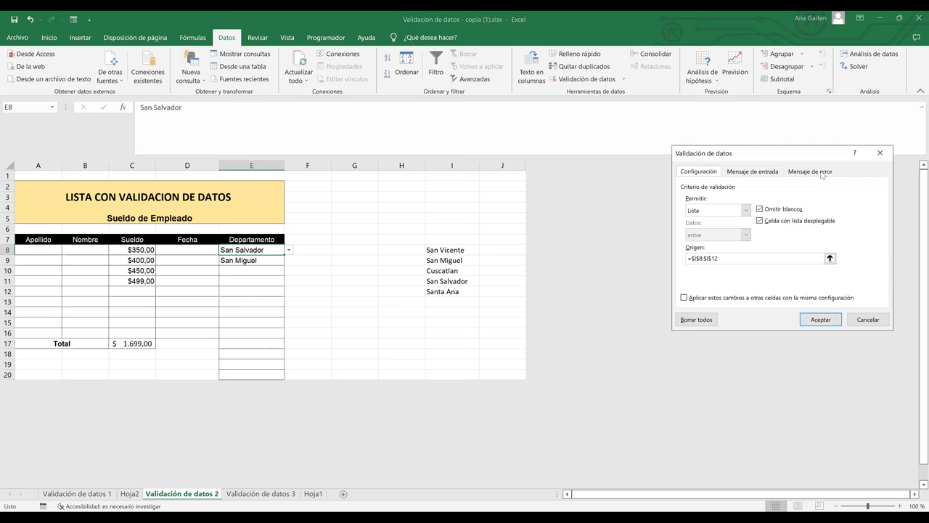
left_click(771, 175)
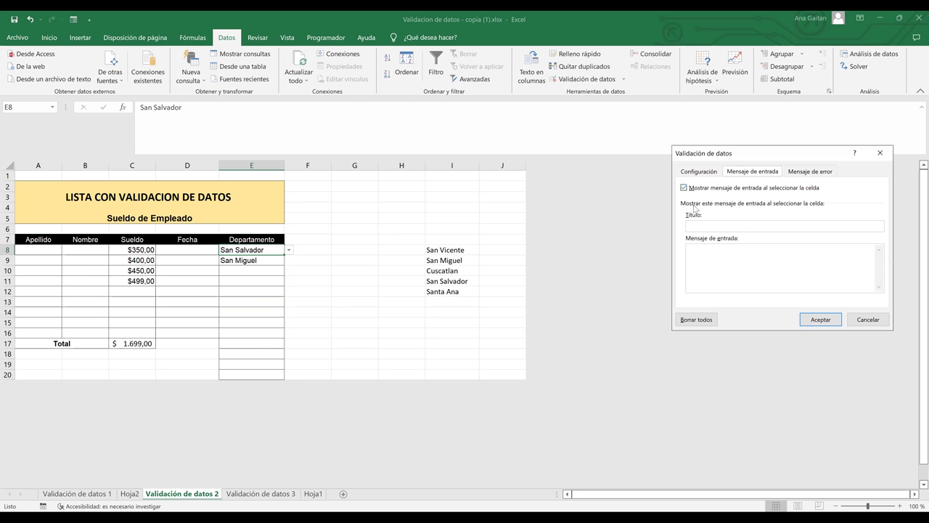
left_click(703, 227)
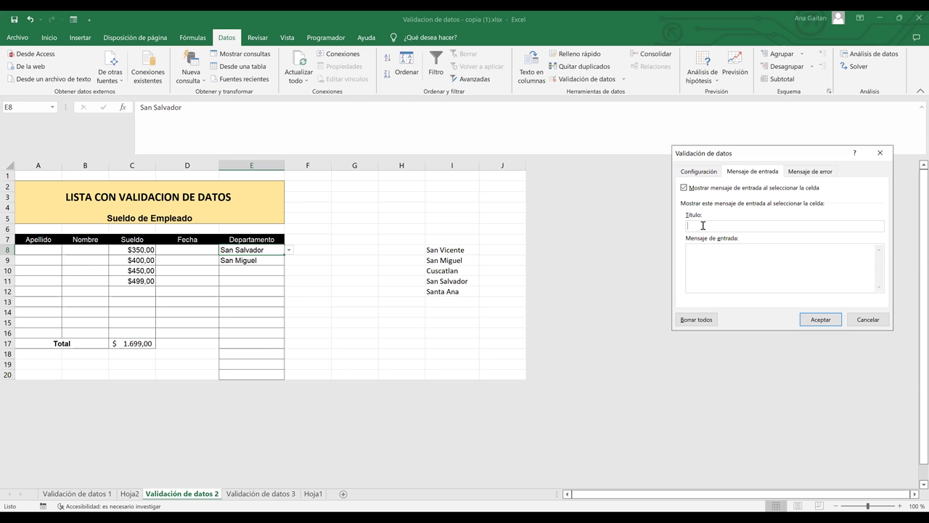
type("A")
key("BackSpace")
left_click(701, 248)
type("Selecciones")
key("BackSpace")
type("ub")
key("BackSpace")
type("n departamento")
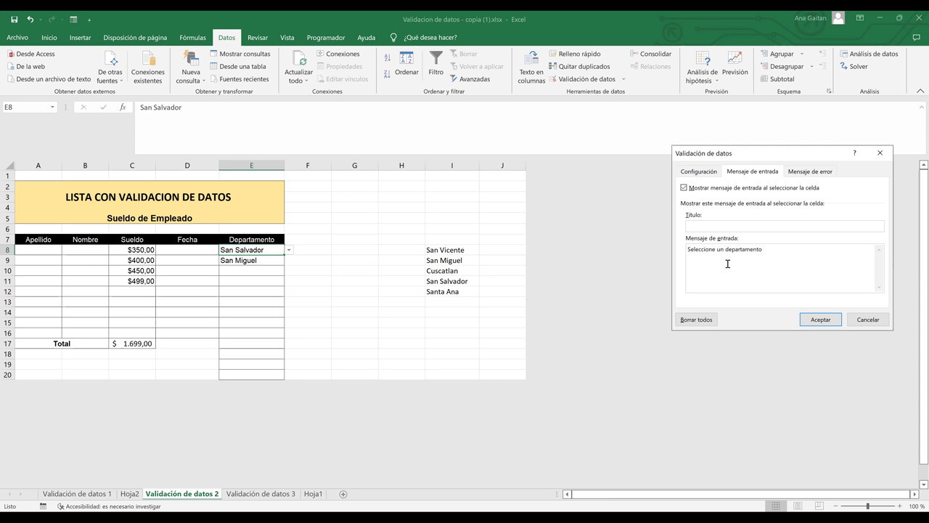
left_click(811, 321)
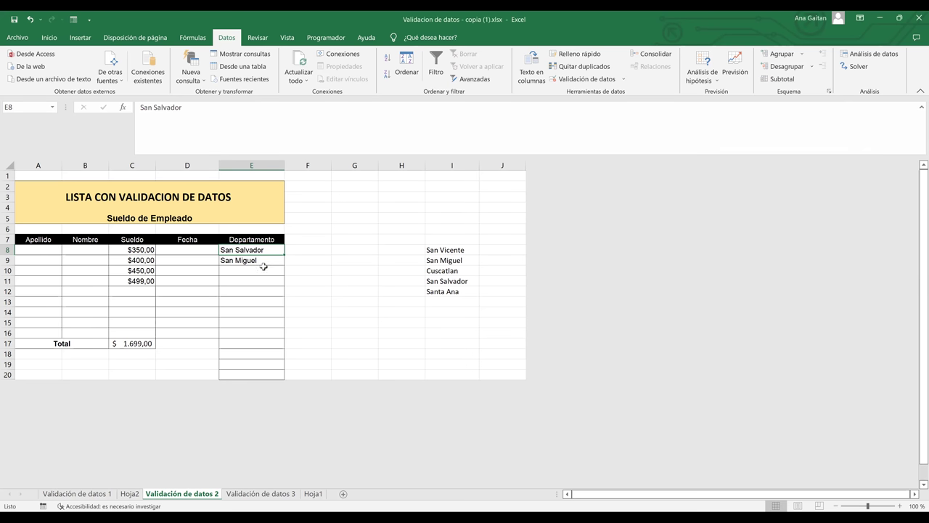
Check the input message on E8 and clear the departments chosen in E8 and E9.
key("Down")
key("Down")
left_click(270, 251)
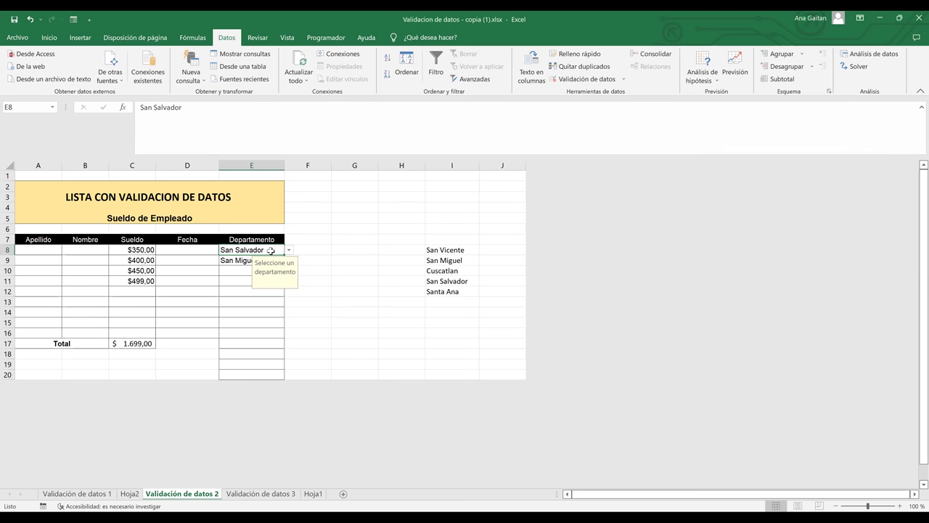
key("Delete")
key("Down")
key("Delete")
key("Up")
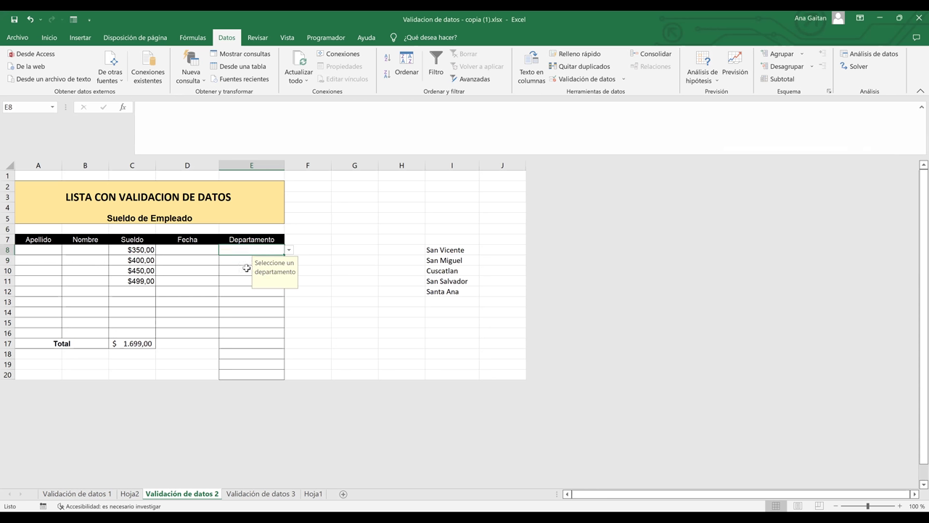
Copy E8's validation with its input message down through E16 and check the message on the lower Departamento cells.
key("Down")
key("Down")
key("Down")
key("Down")
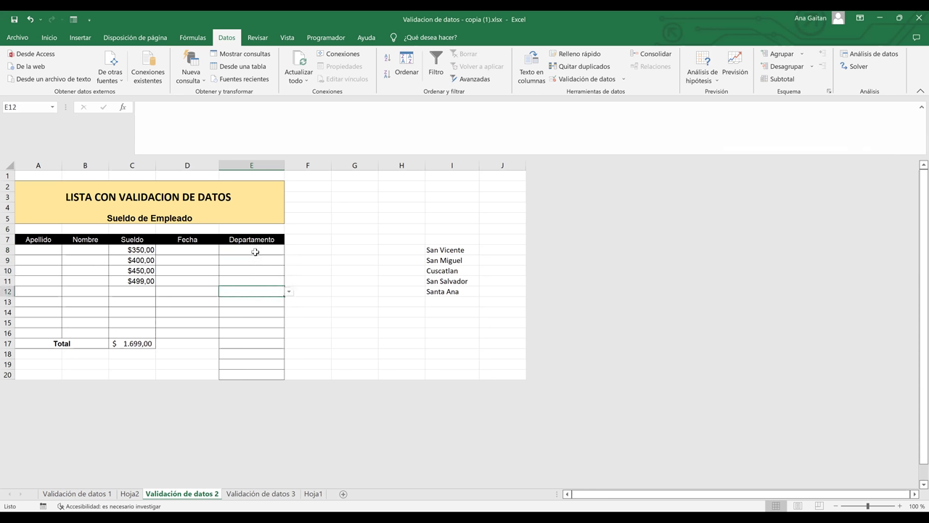
left_click(255, 251)
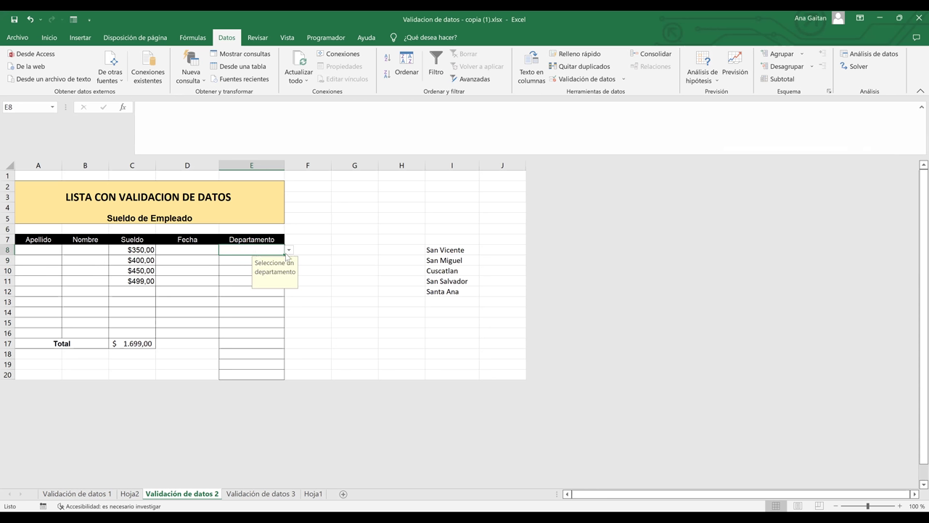
left_click_drag(284, 255, 315, 326)
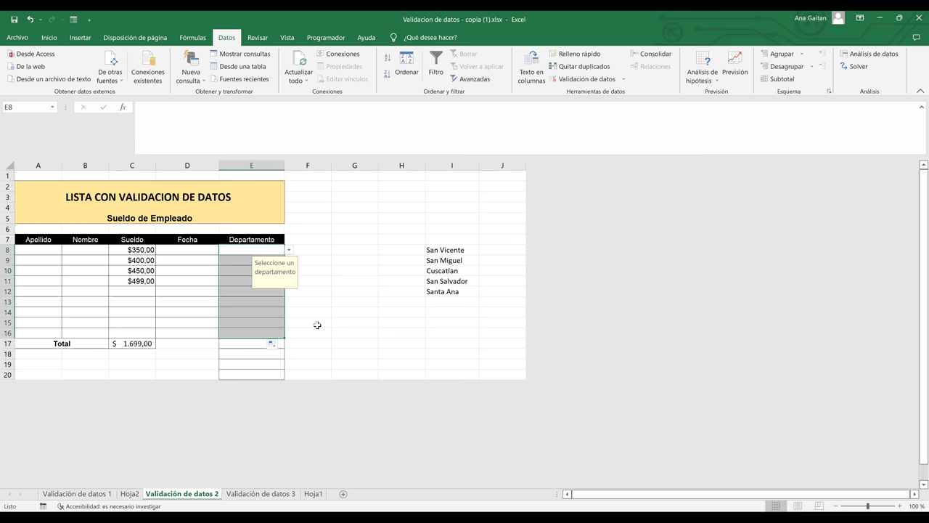
left_click(315, 326)
left_click(251, 302)
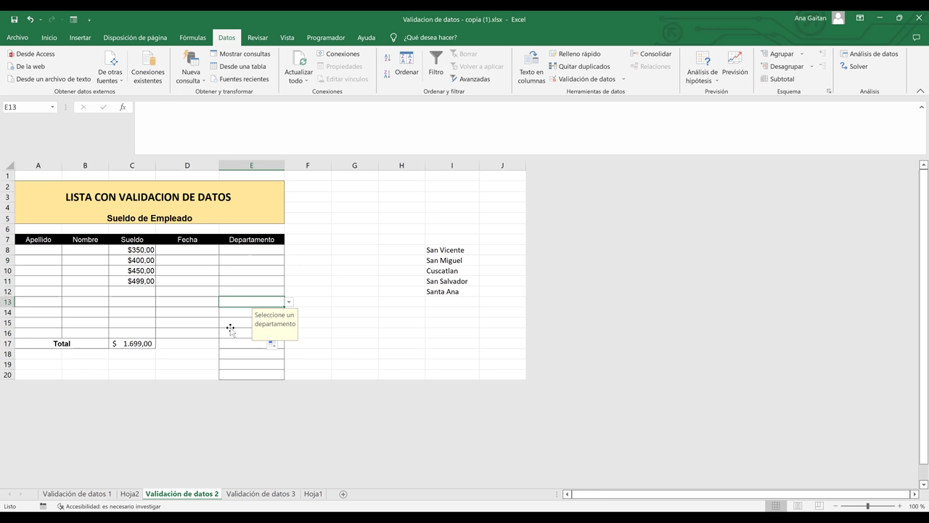
left_click(230, 325)
left_click(230, 334)
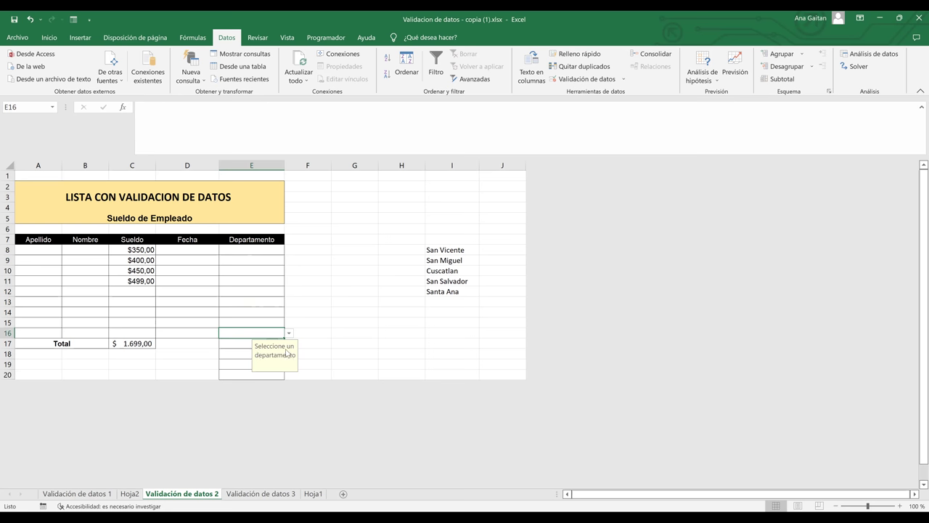
Test the list in E8 by choosing San Miguel, and clear the cell again.
left_click(266, 258)
left_click(261, 250)
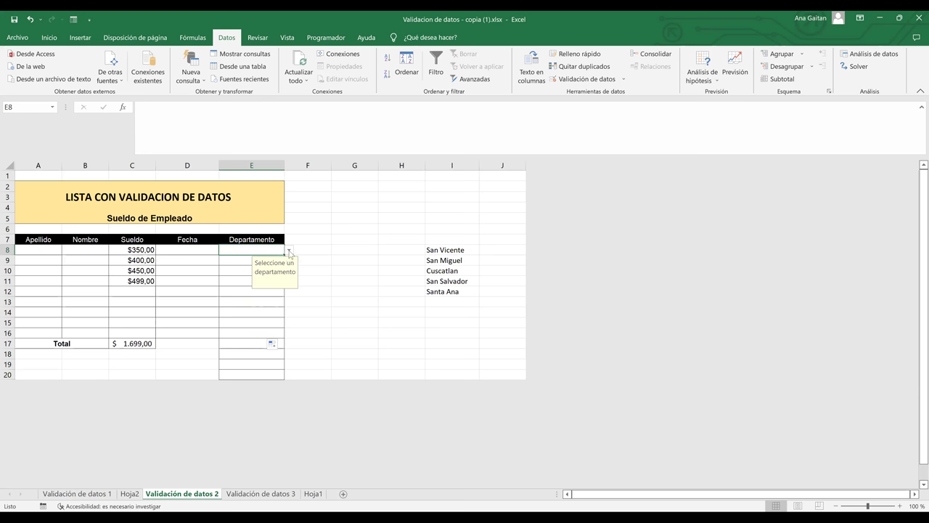
left_click(290, 253)
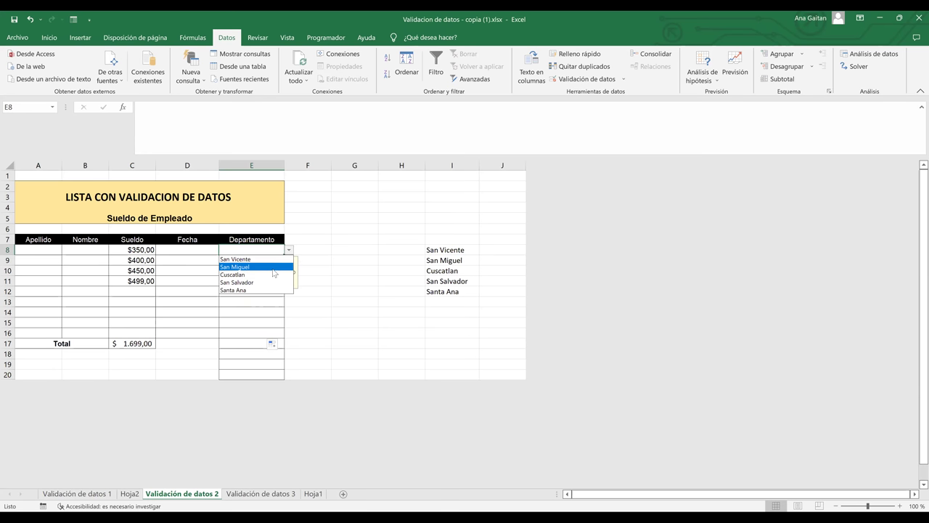
left_click(275, 265)
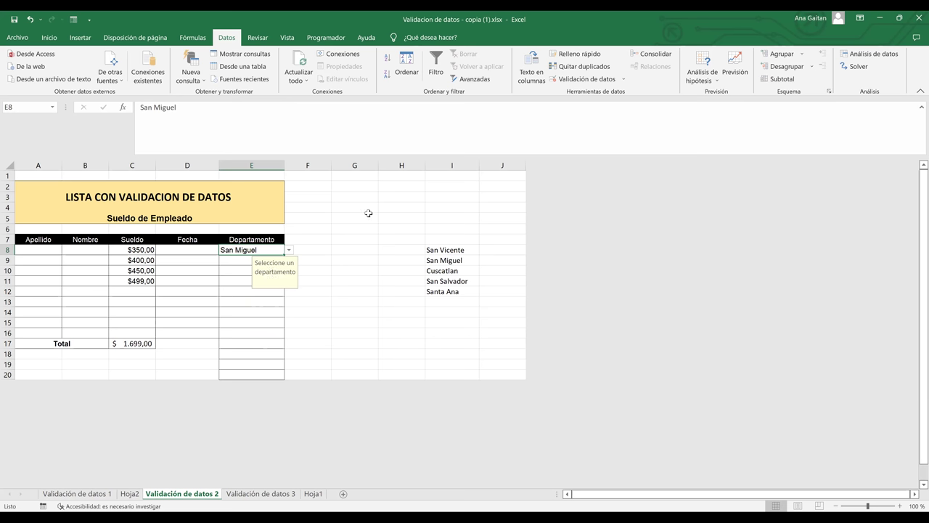
key("BackSpace")
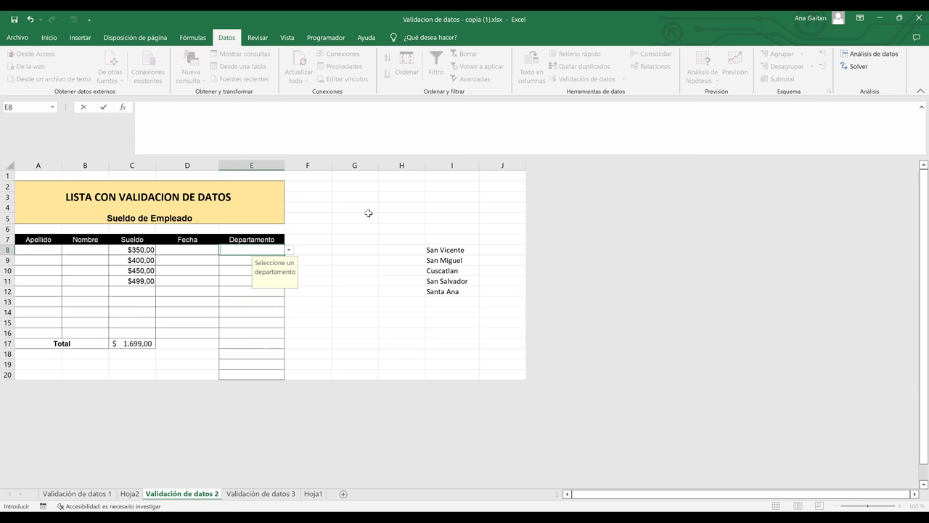
left_click(341, 301)
Try to enter the invalid value Hola in E8 and cancel the entry.
left_click(258, 248)
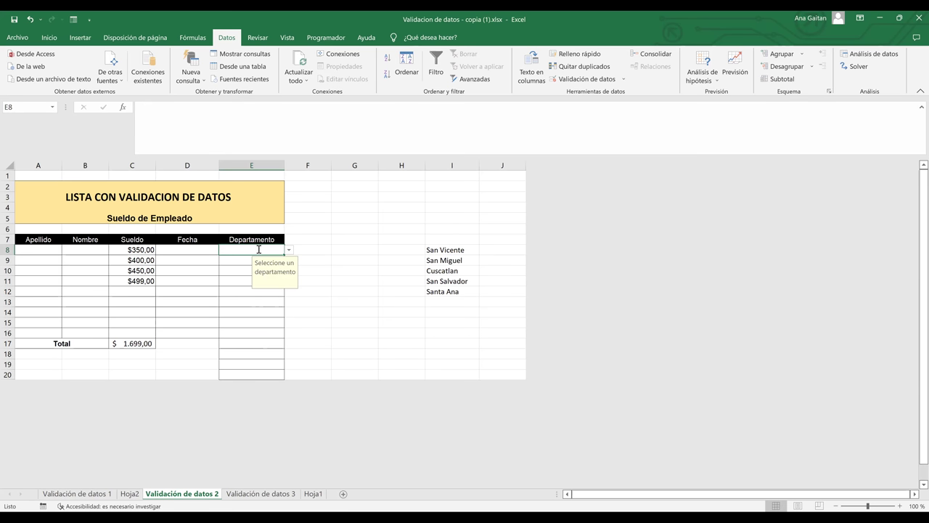
type("Hola")
key("Return")
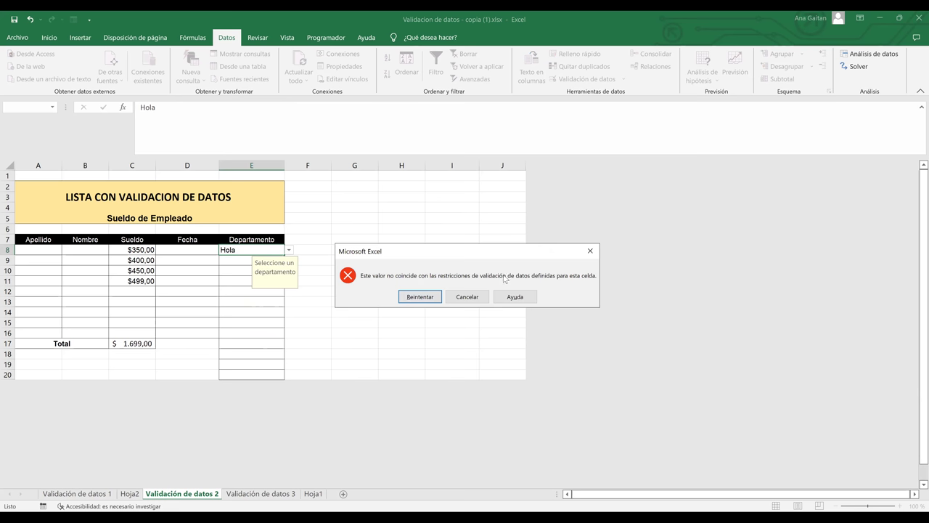
left_click(458, 297)
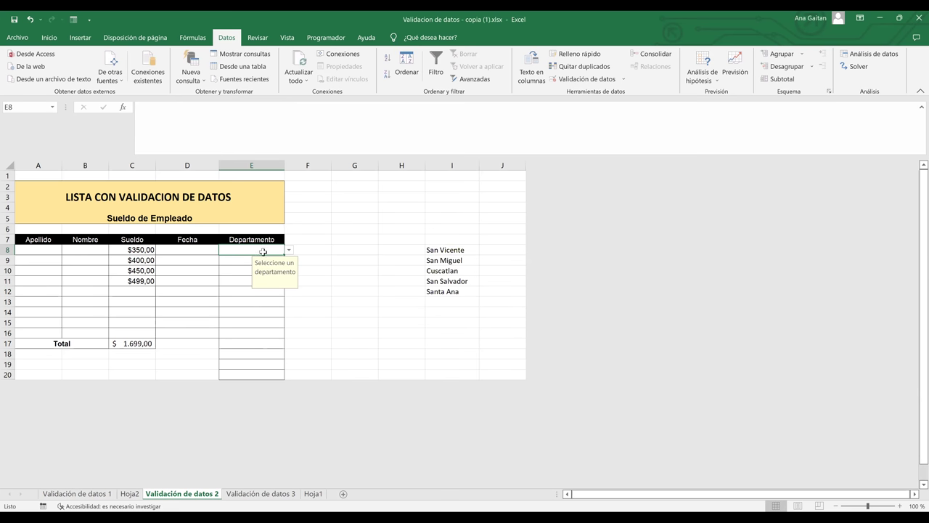
Set E8's validation error message to "Valor invalido, Por favor seleccione un valor de la lista desplegable.".
left_click(251, 293)
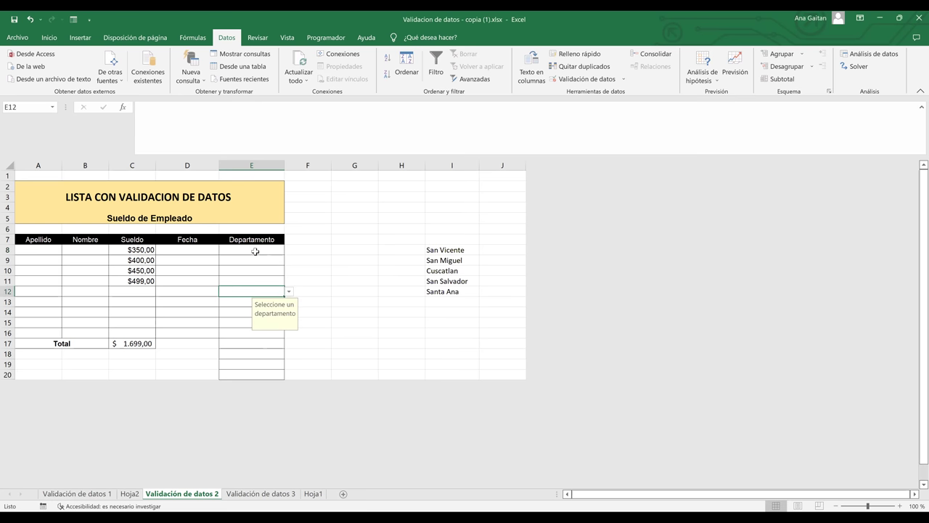
left_click(255, 251)
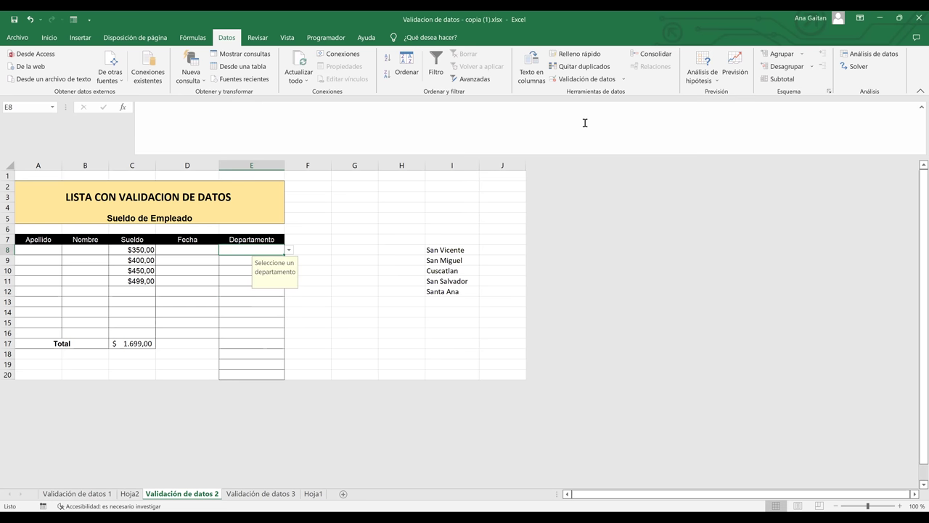
left_click(591, 80)
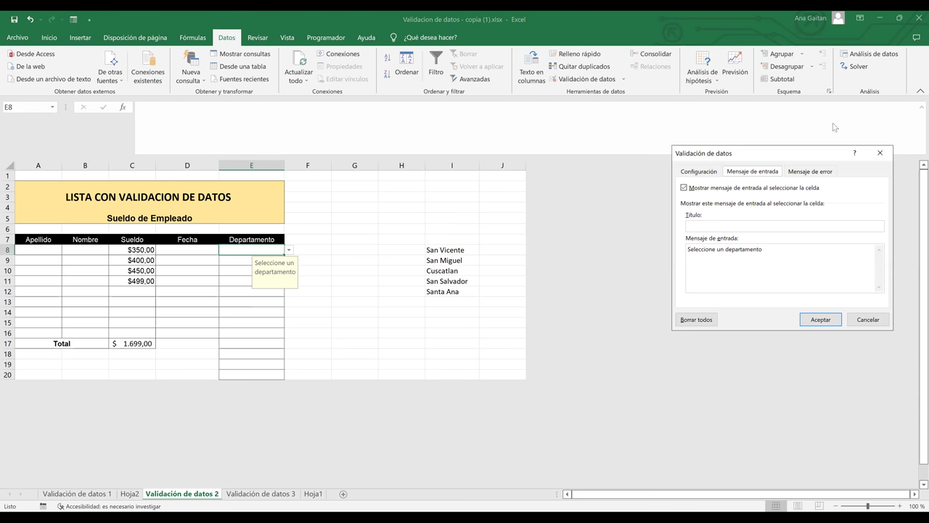
left_click(818, 174)
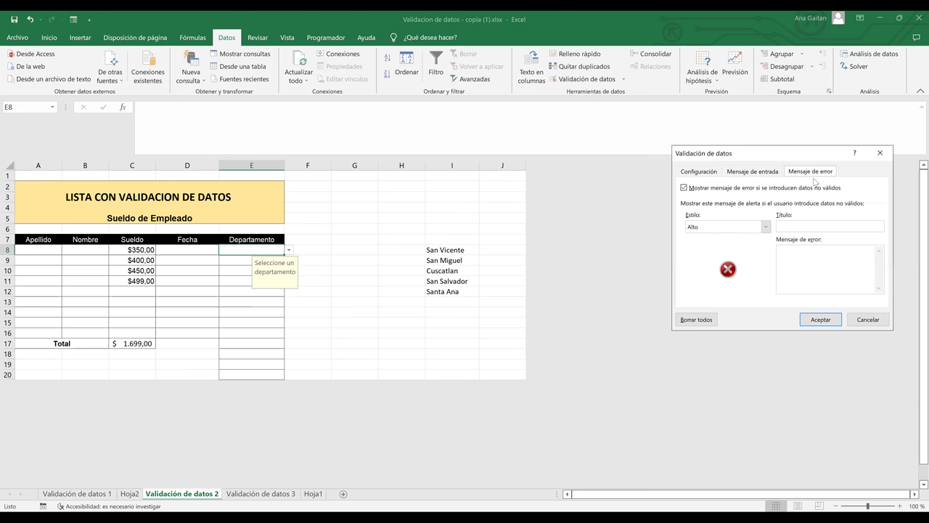
left_click(800, 264)
type("Valor Invalido, Por Favor")
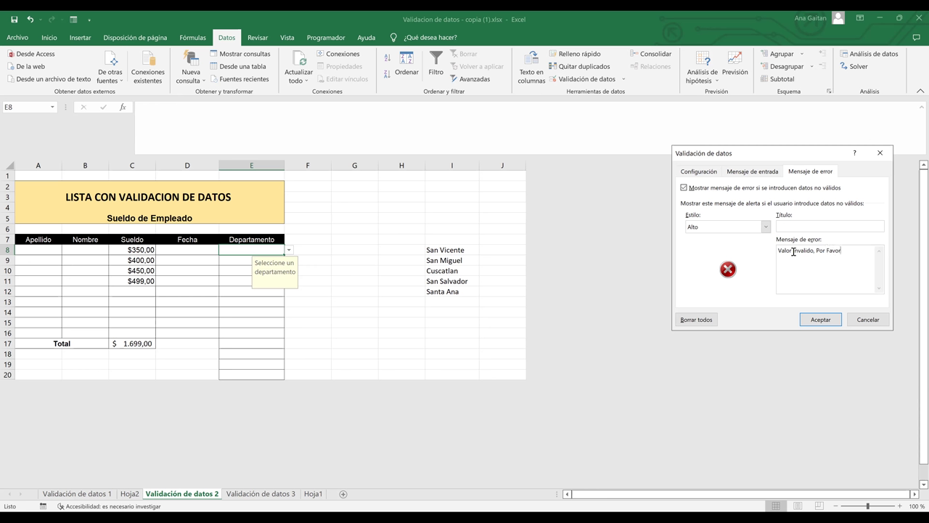
type(" selecciones un valor de la lista desplegable.")
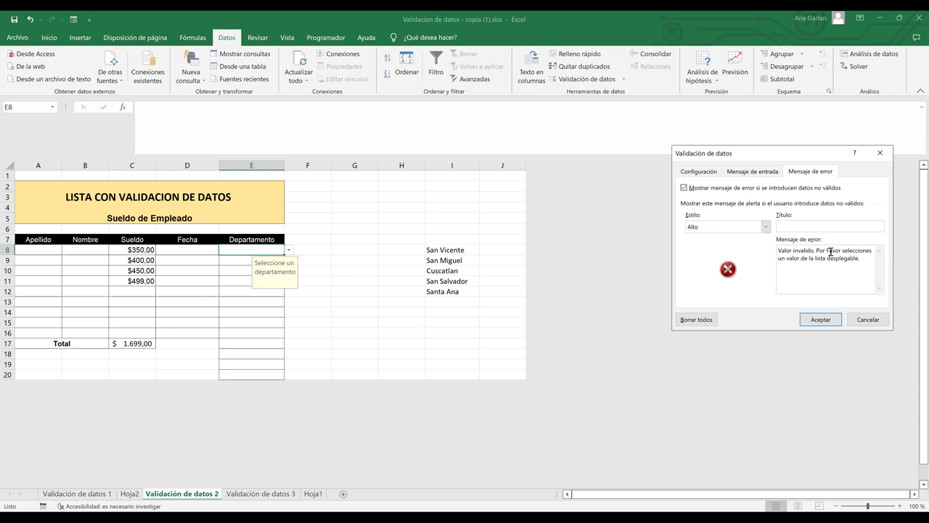
left_click(831, 251)
key("BackSpace")
type("f")
left_click(829, 320)
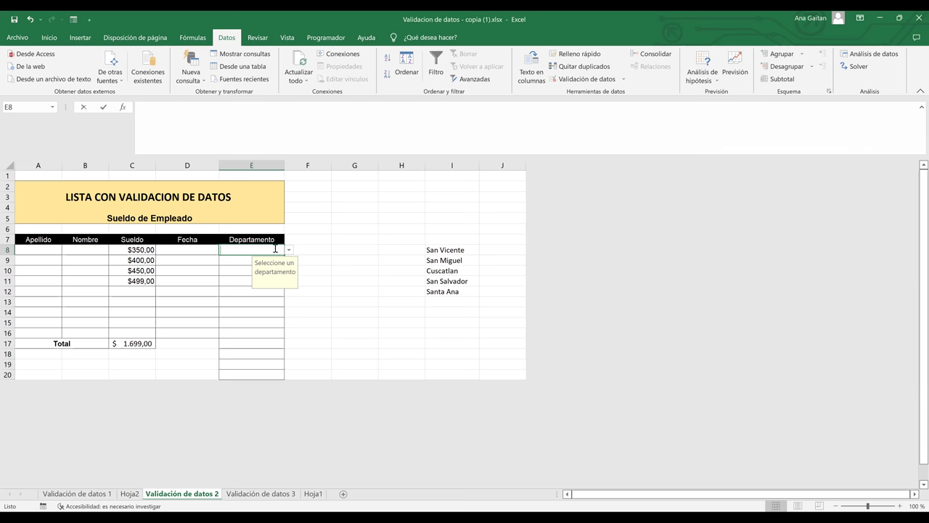
Test E8's error alert by entering hola, and replace it with Cuscatlan from the department list.
type("hola")
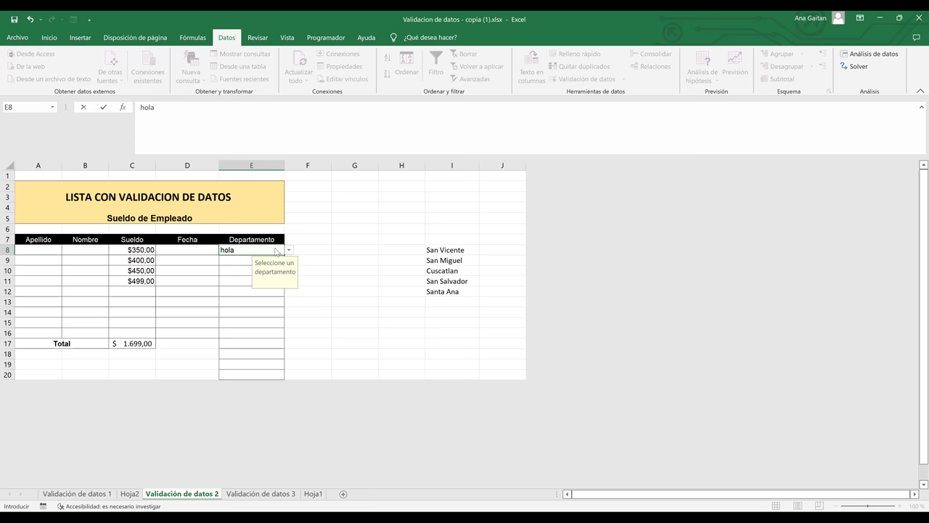
left_click(400, 271)
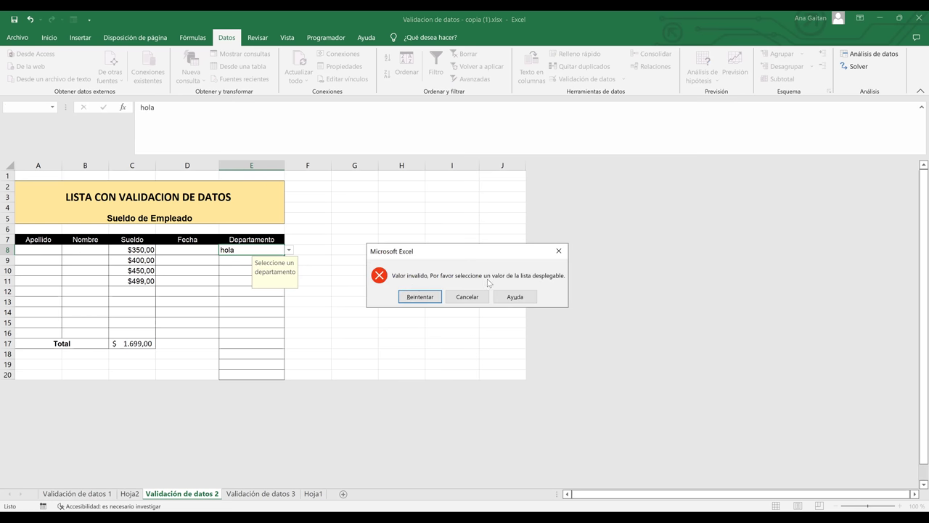
left_click(415, 302)
key("BackSpace")
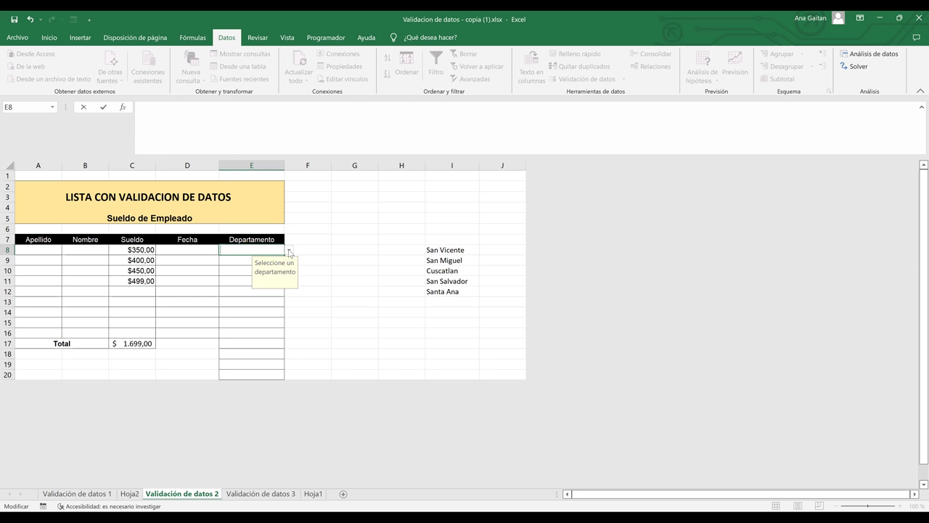
left_click(289, 251)
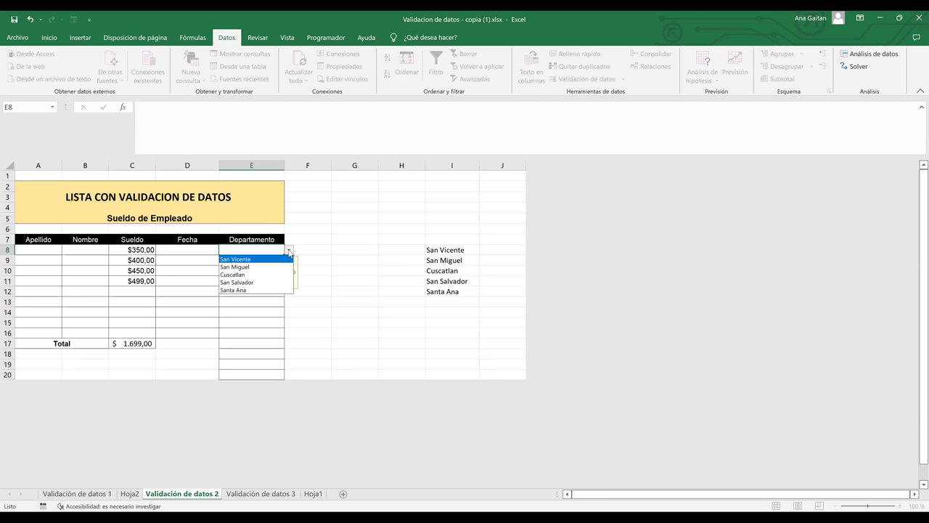
left_click(244, 275)
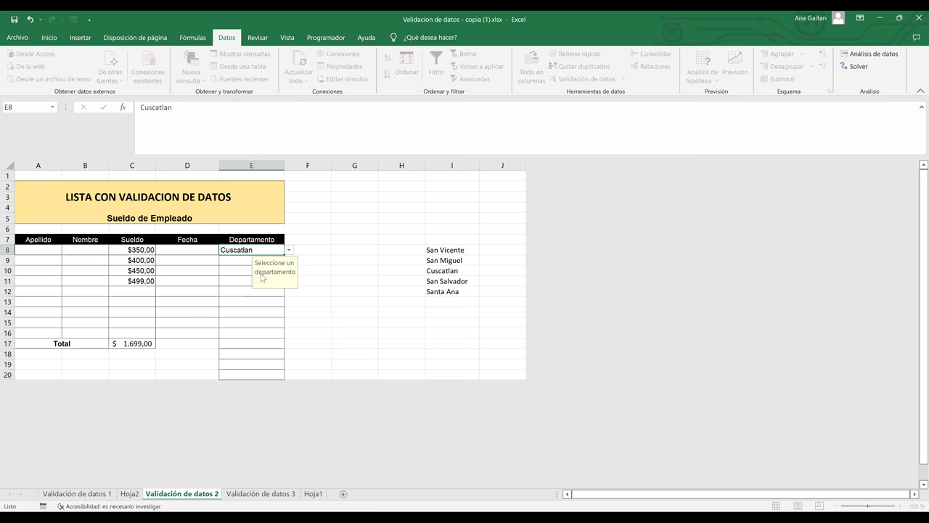
Test the department list in E9 by choosing San Miguel, and undo the choice.
left_click(234, 263)
left_click(289, 260)
left_click(249, 277)
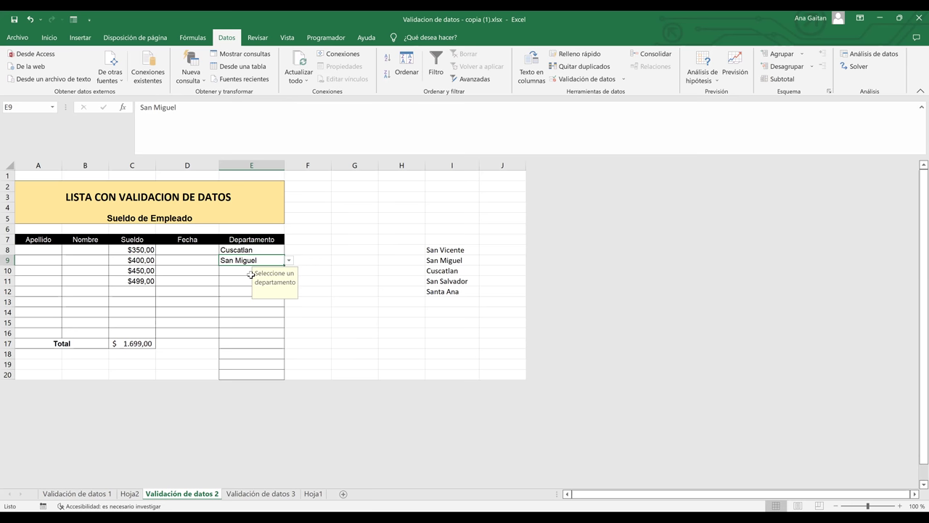
key("ctrl+z")
left_click(334, 283)
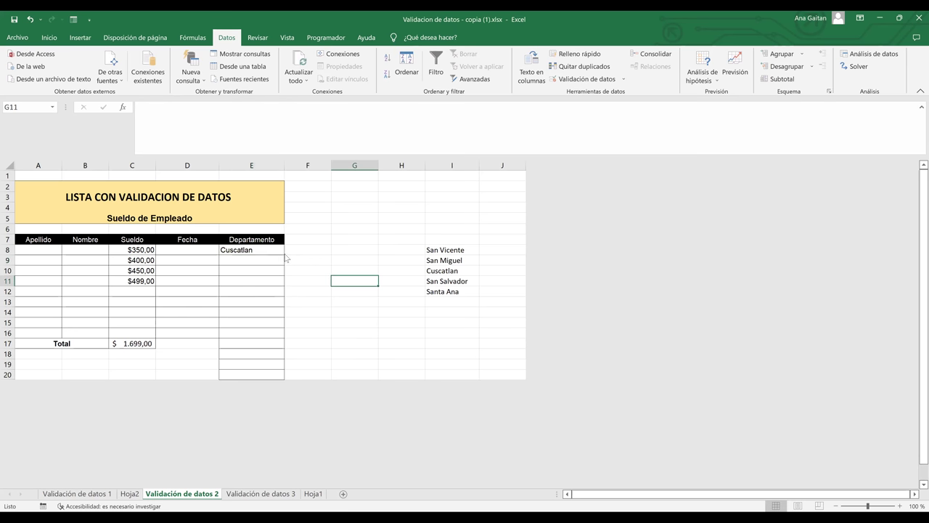
Try to fill E8's Cuscatlan entry down the Departamento column, and undo the fill.
left_click(283, 253)
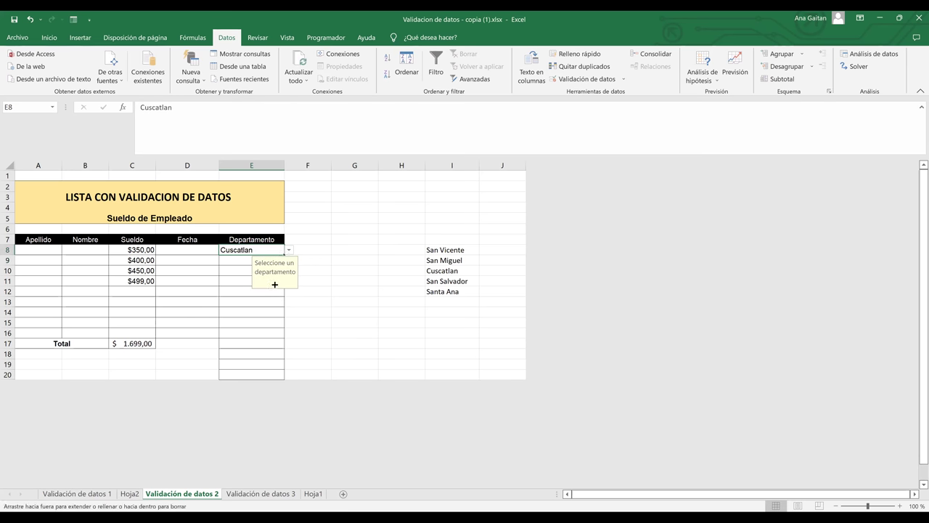
left_click_drag(268, 335, 267, 322)
key("ctrl+z")
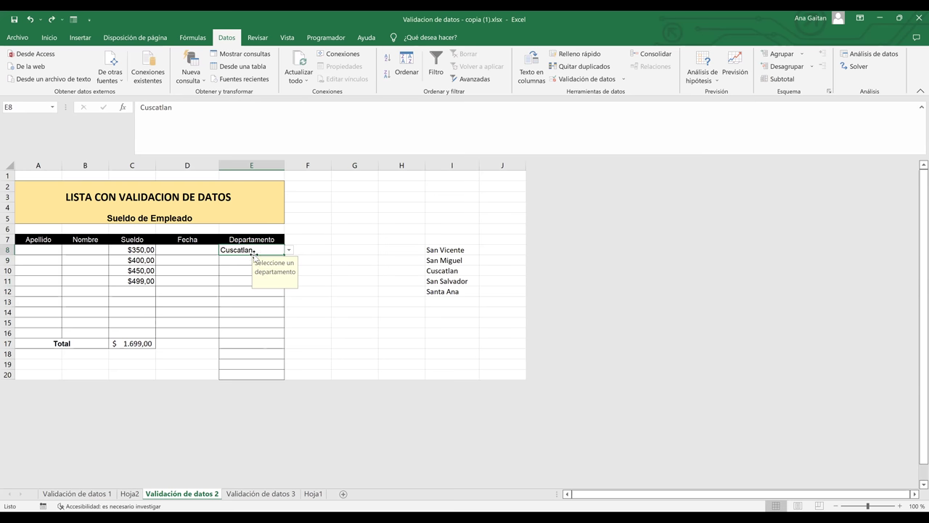
Undo the Cuscatlan entry in E8 and fill the empty validated cell down through E16.
key("ctrl+z")
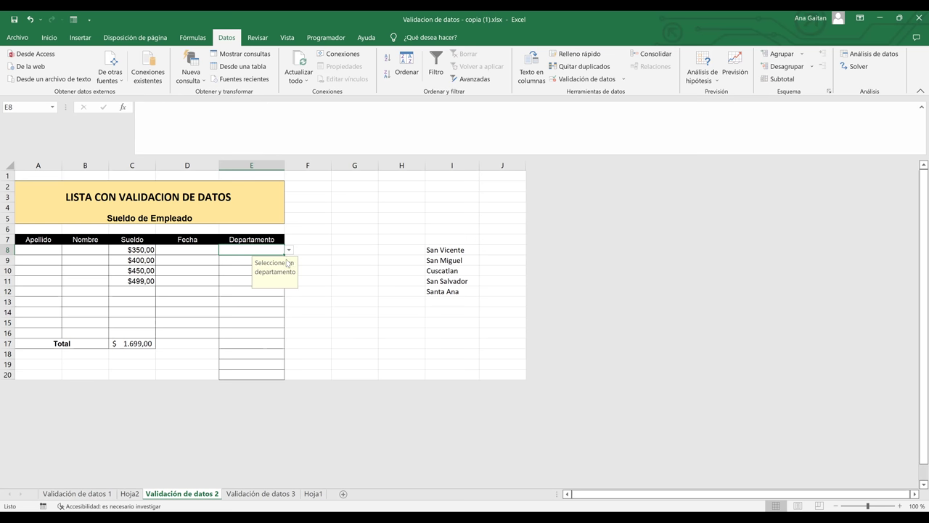
left_click_drag(283, 254, 277, 333)
Test the error alert in E14 by entering excel, and cancel the entry.
left_click(264, 309)
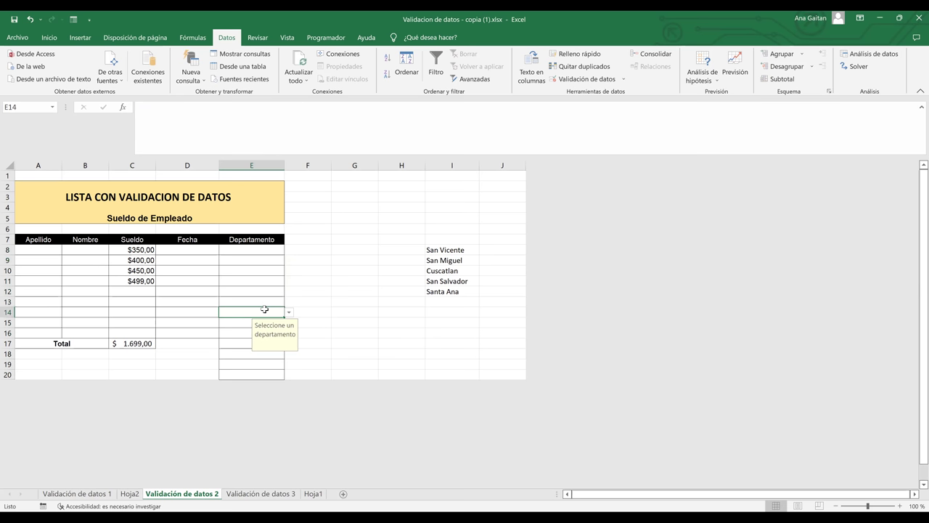
type("excel")
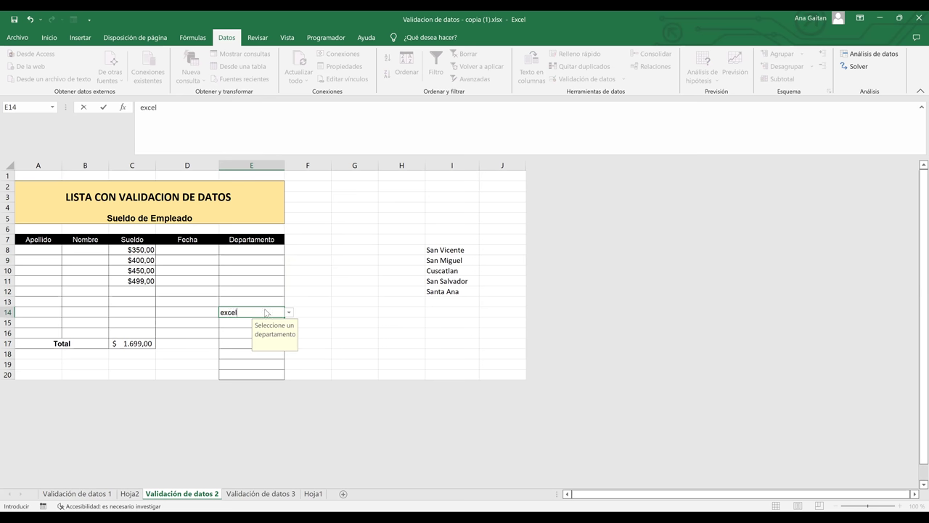
key("Return")
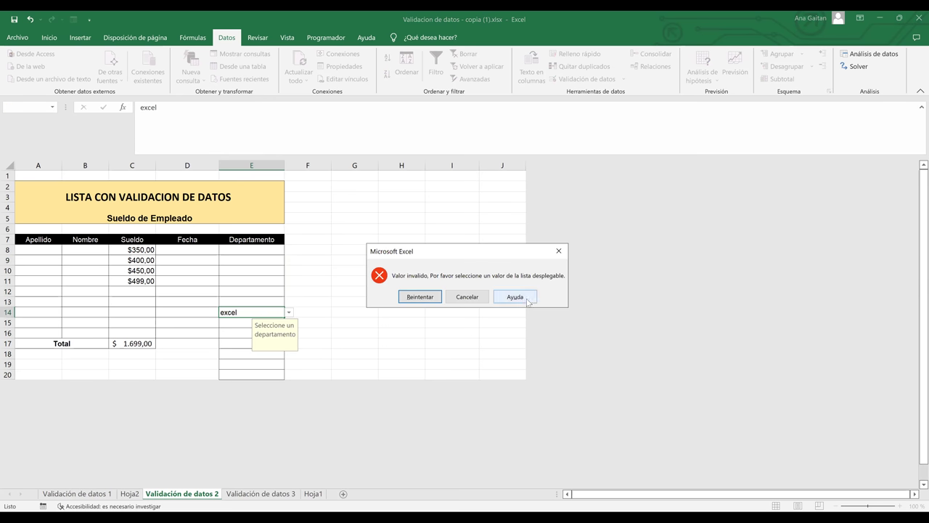
left_click(482, 297)
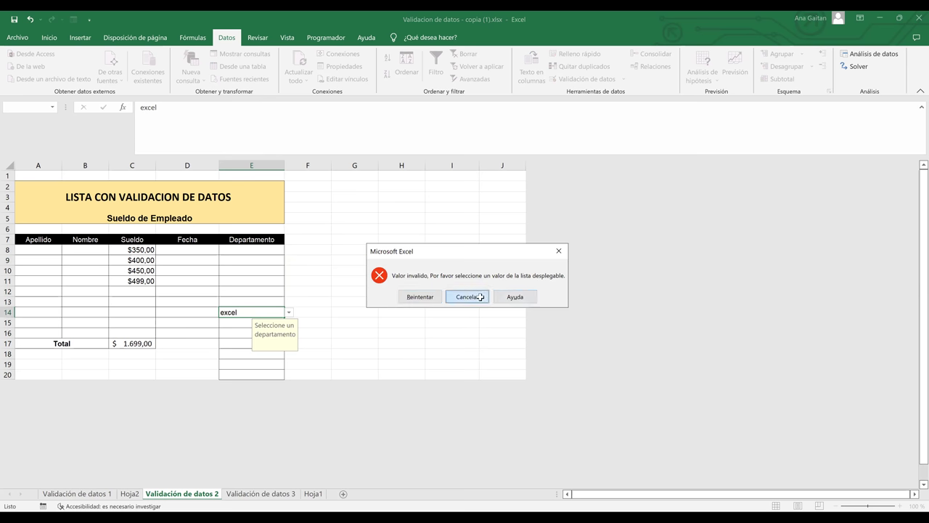
left_click(336, 293)
Choose San Miguel from the department list for both E8 and E9.
left_click(243, 248)
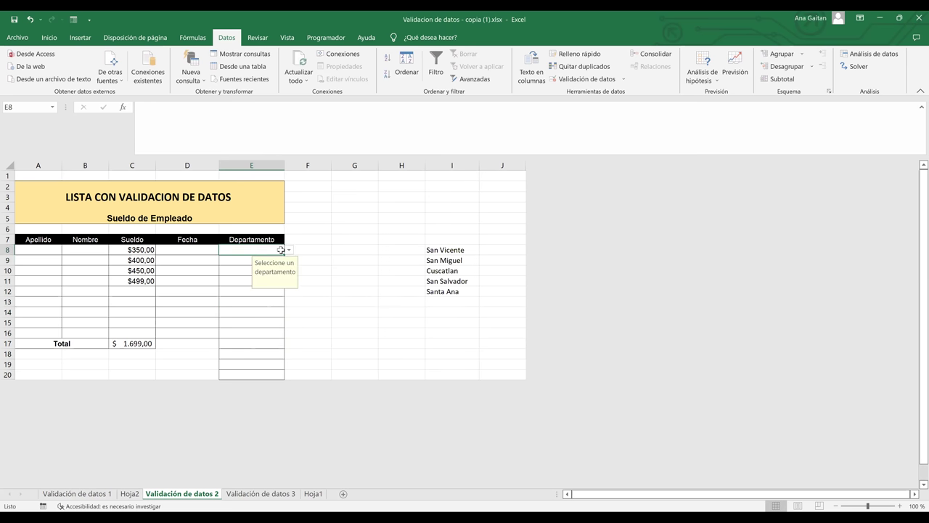
left_click(289, 250)
left_click(276, 264)
left_click(248, 259)
left_click(289, 260)
key("Escape")
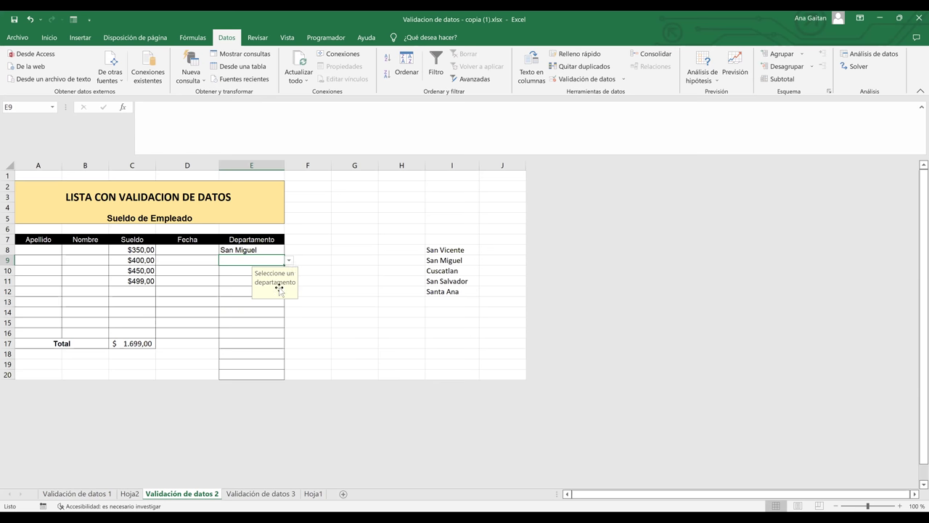
Set E12's department to Cuscatlan from its list of allowed values.
left_click(288, 294)
left_click(289, 291)
left_click(270, 320)
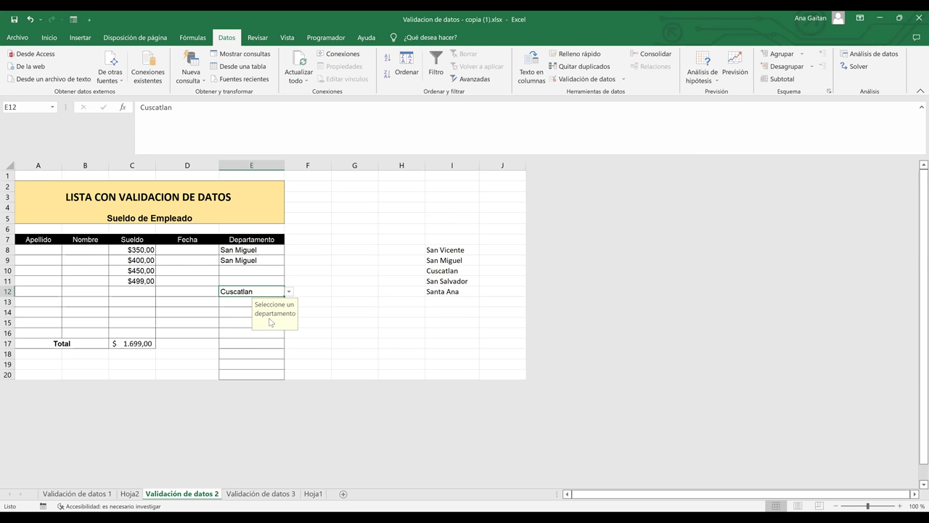
Try to enter the misspelled department san Mieguel in E10, and cancel the entry.
left_click(252, 268)
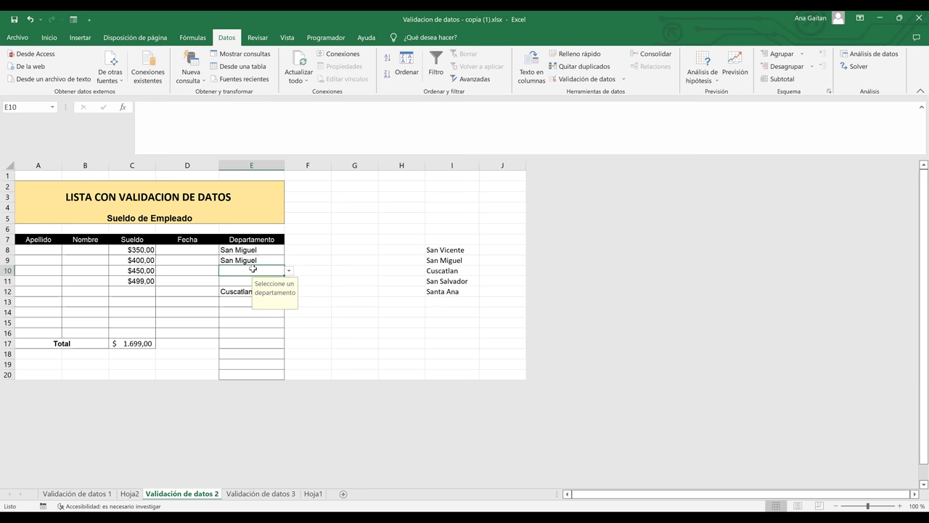
type("san ")
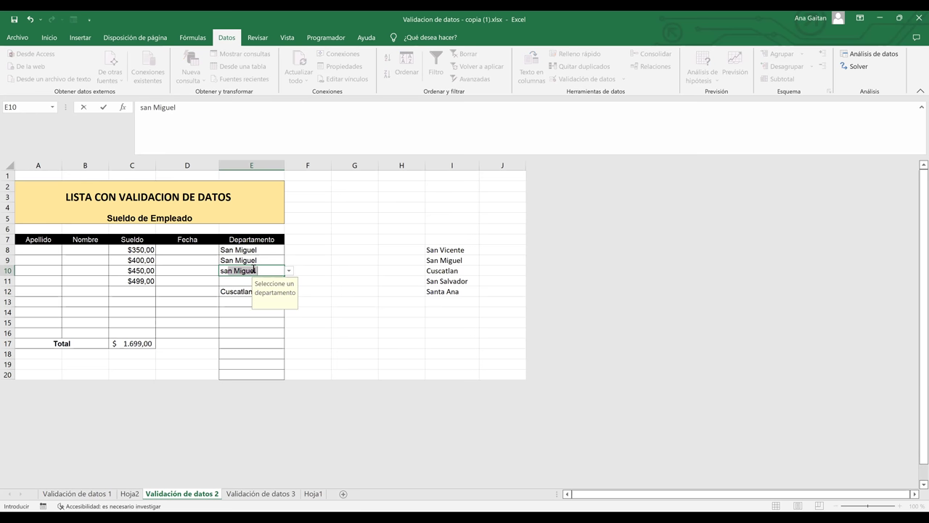
type("Miegi")
key("BackSpace")
key("BackSpace")
key("BackSpace")
type("eg")
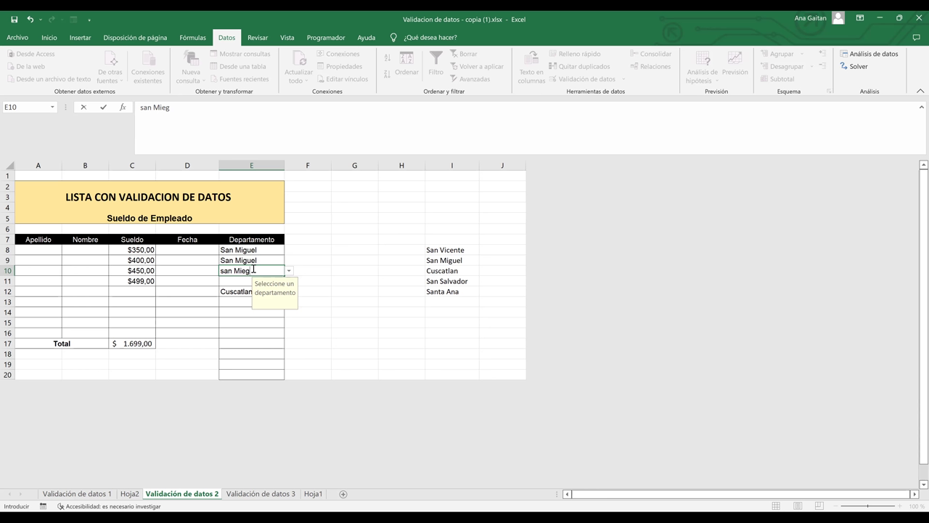
type("uel")
key("Return")
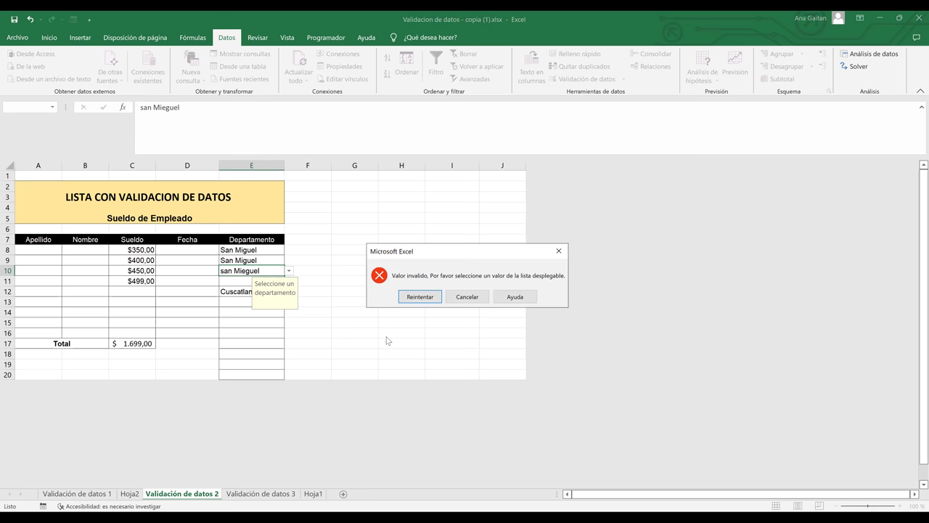
left_click(457, 298)
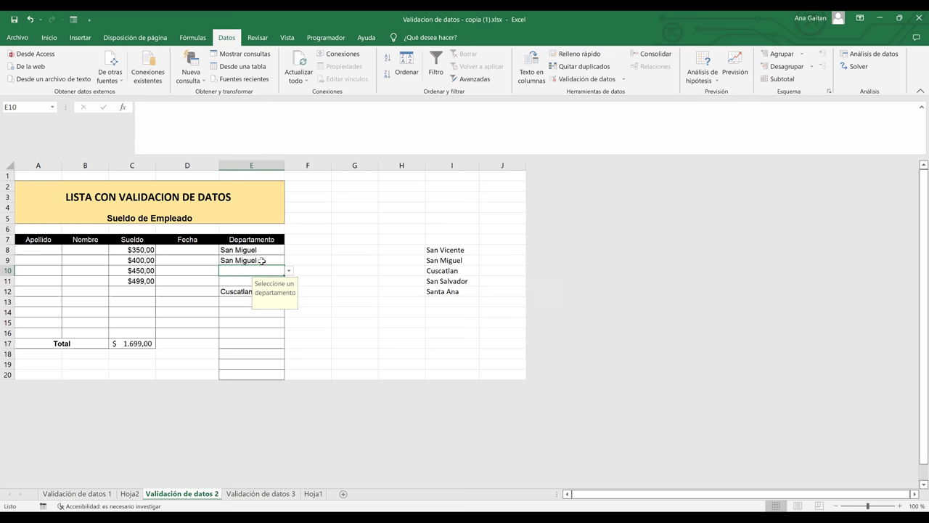
Examine the entries and input messages of the cells in the Departamento and Fecha columns.
left_click(260, 260)
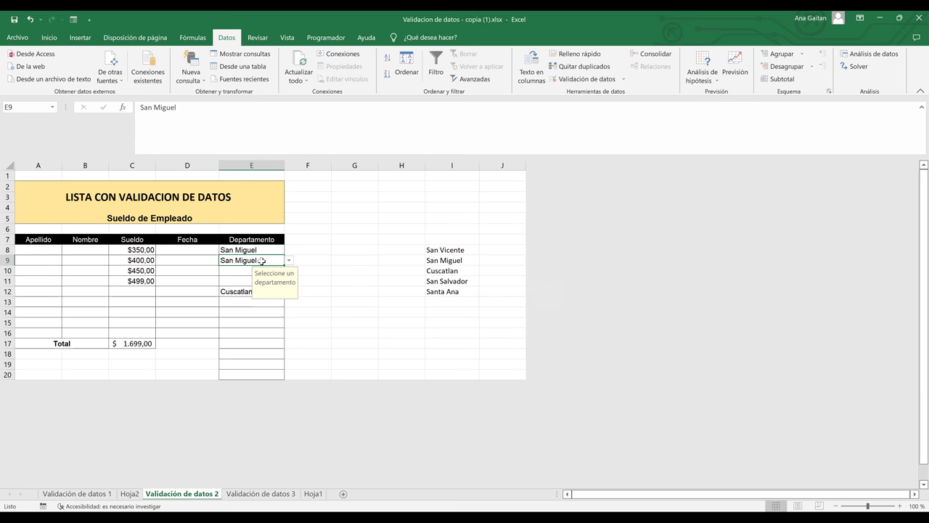
left_click(256, 162)
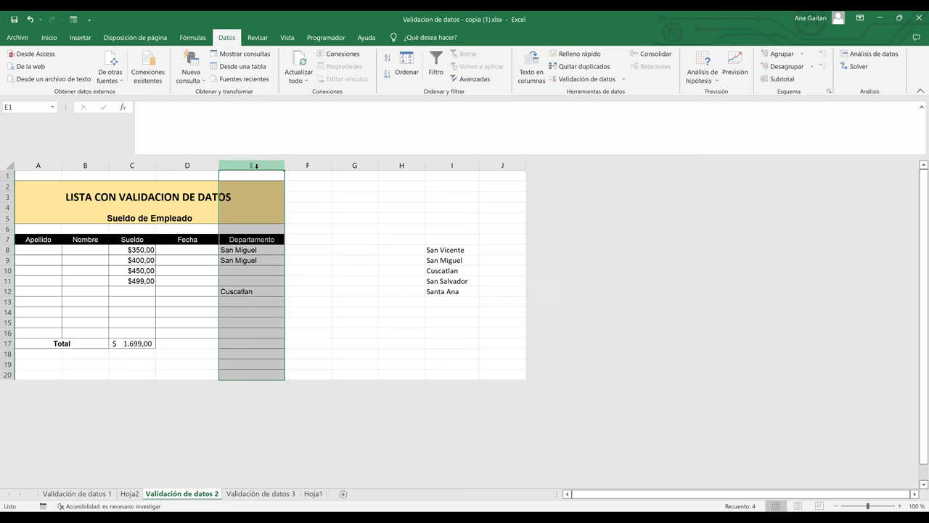
left_click(255, 275)
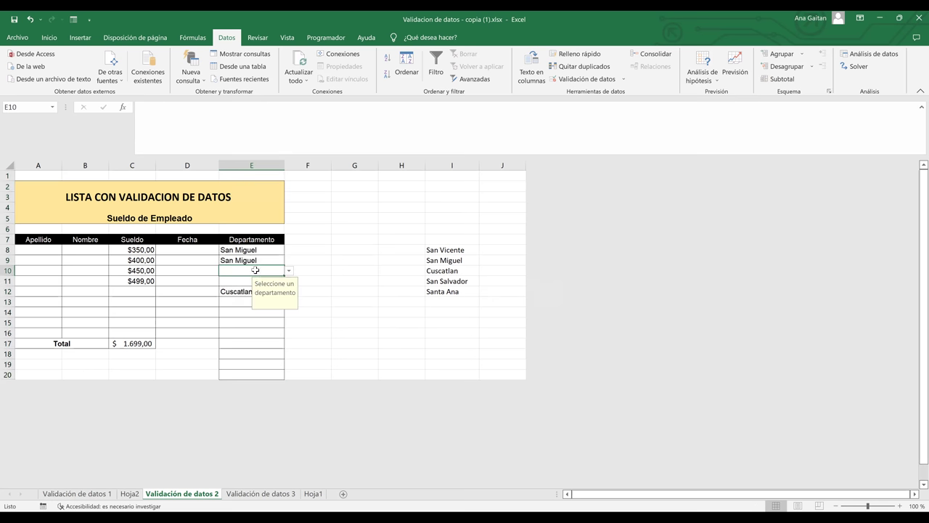
left_click(254, 263)
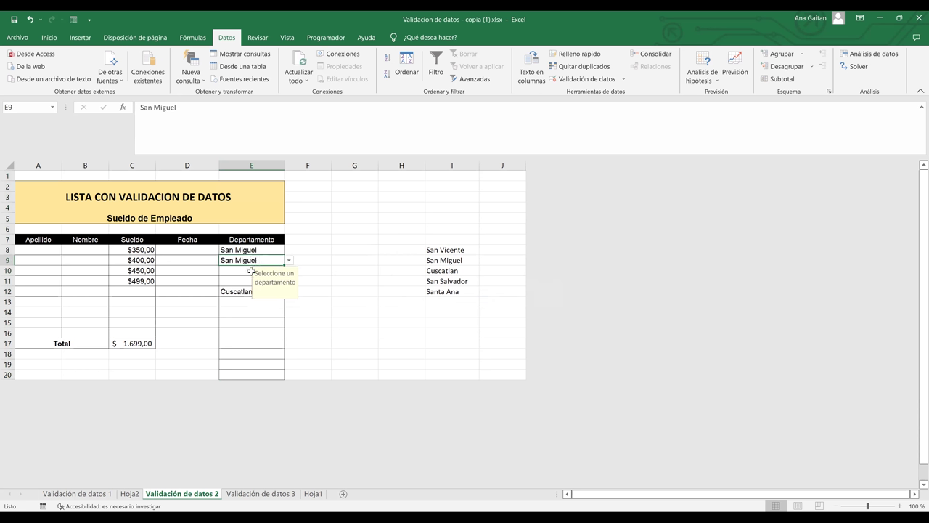
left_click(246, 270)
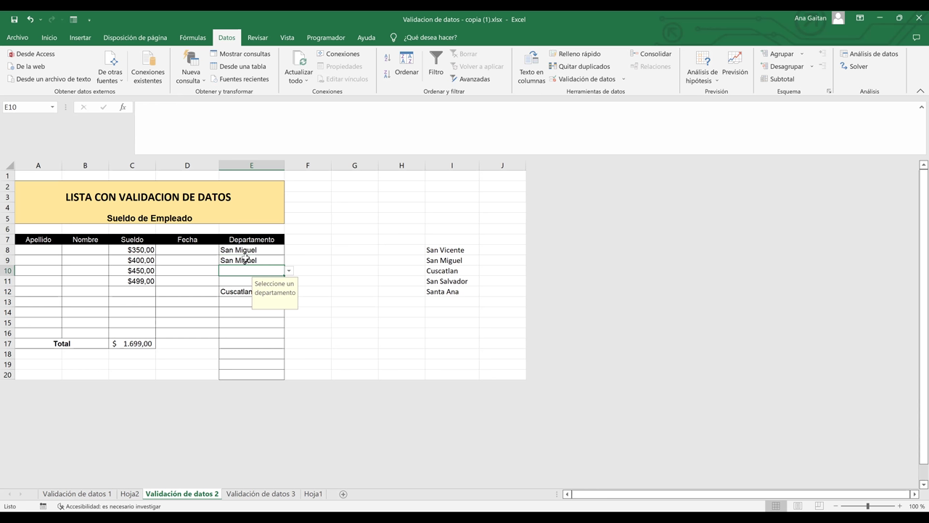
left_click_drag(245, 252, 246, 259)
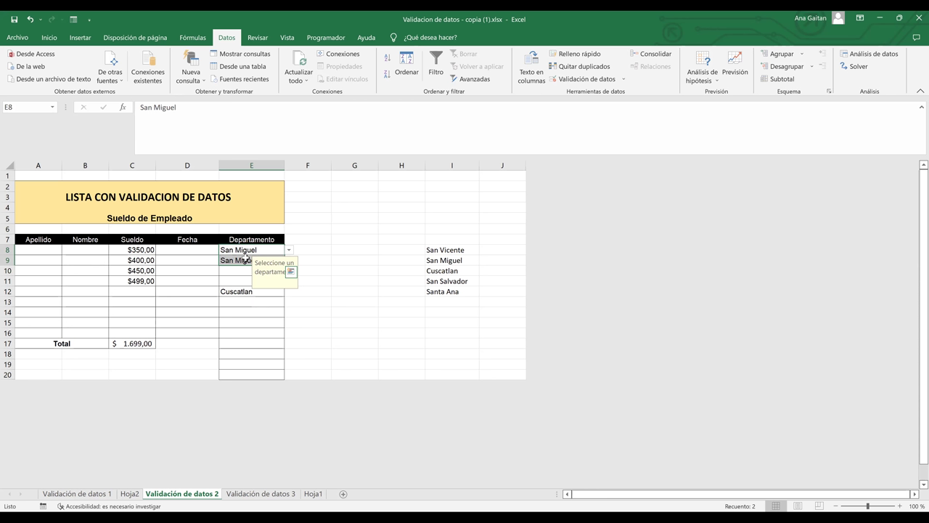
left_click(315, 260)
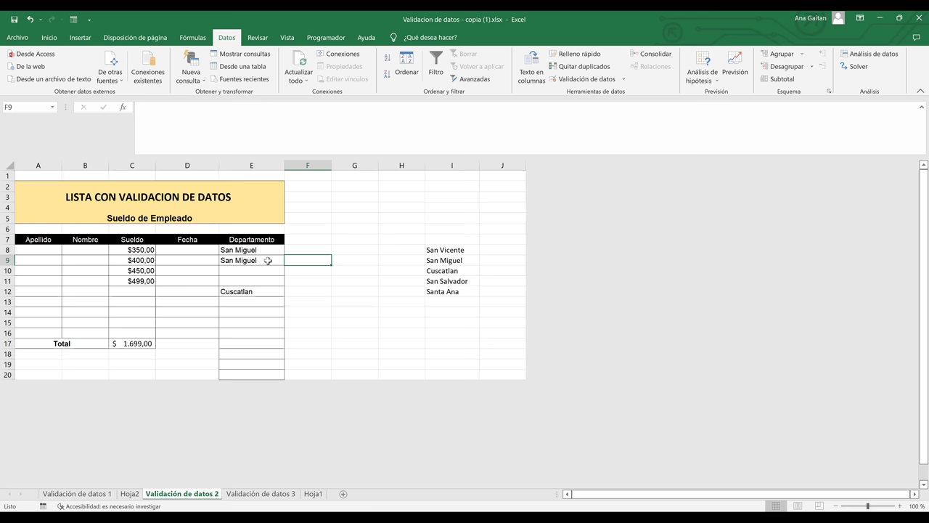
left_click(268, 260)
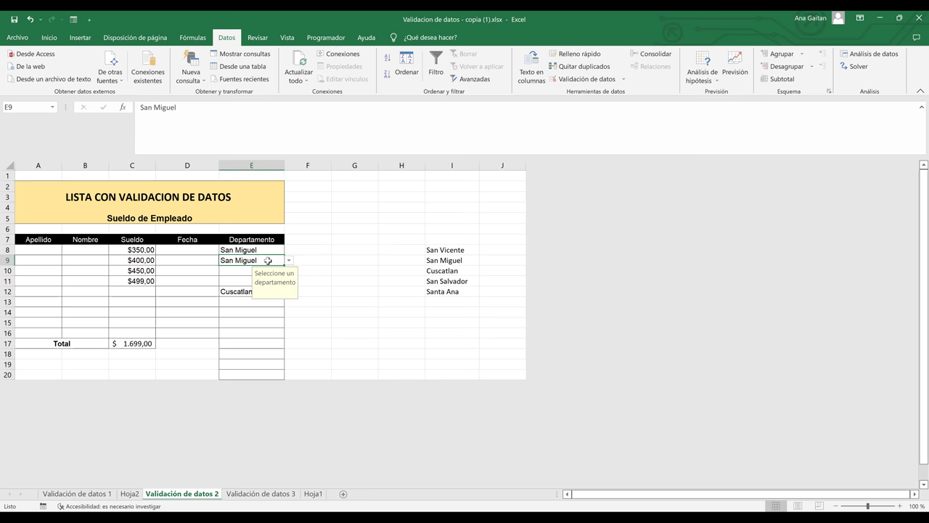
left_click(238, 272)
left_click(234, 288)
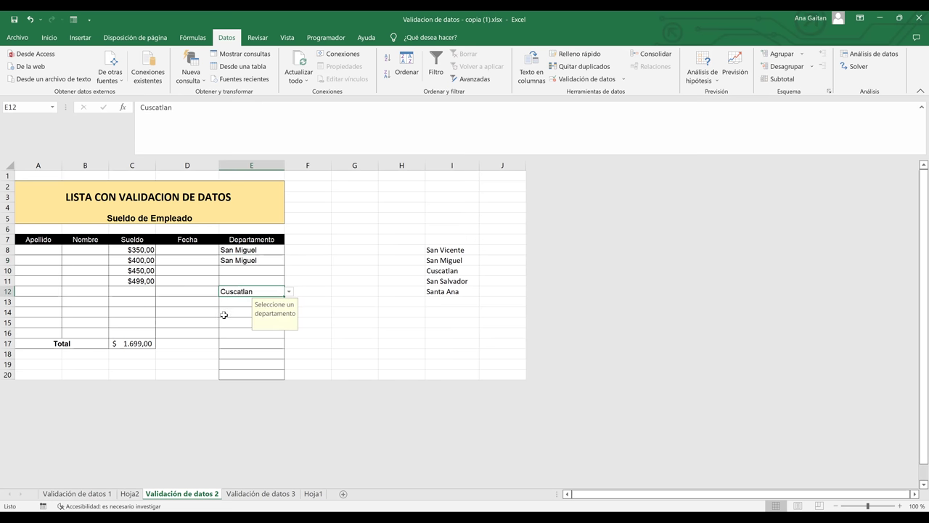
left_click(160, 310)
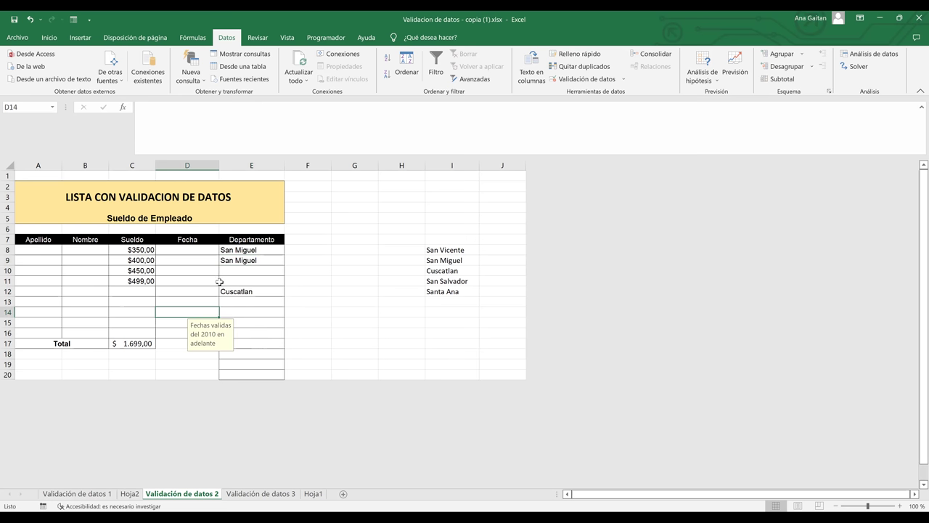
left_click(196, 274)
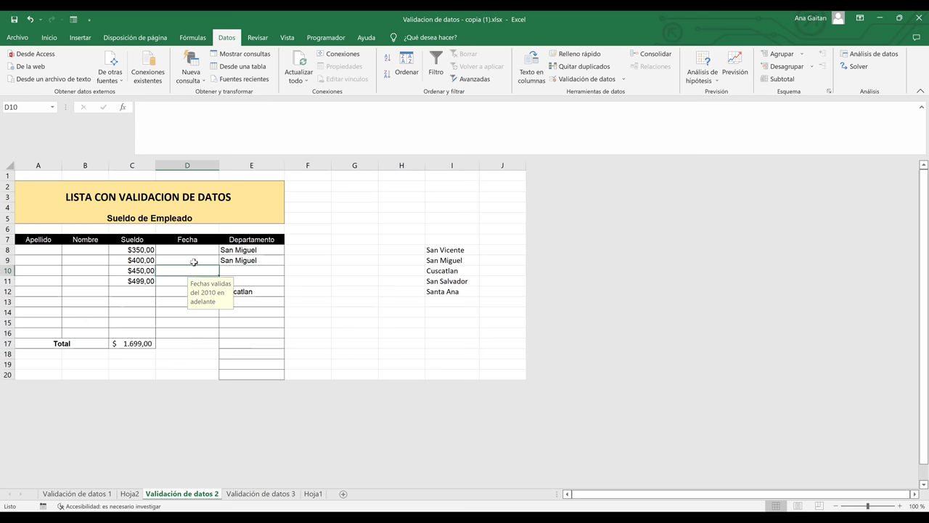
left_click(250, 332)
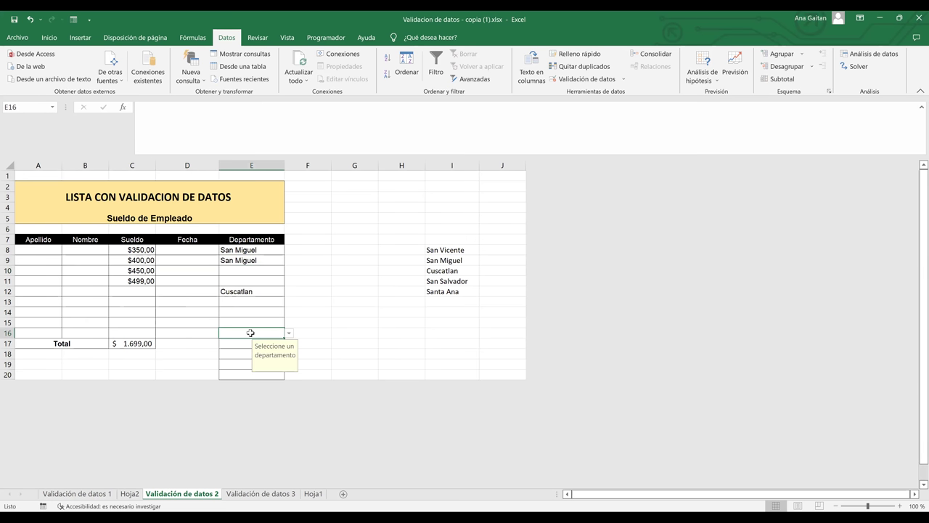
left_click(250, 280)
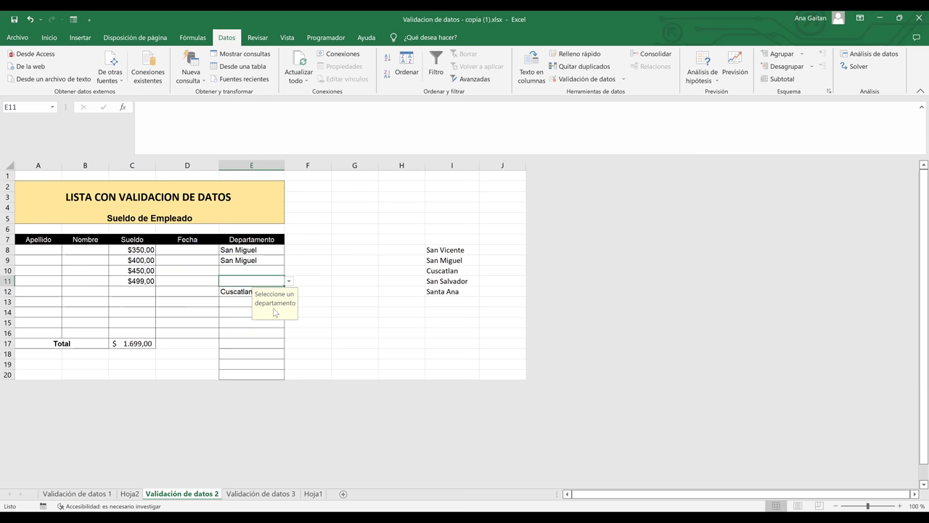
Choose Cuscatlan from the department list for E16, the last row above the total.
left_click(235, 336)
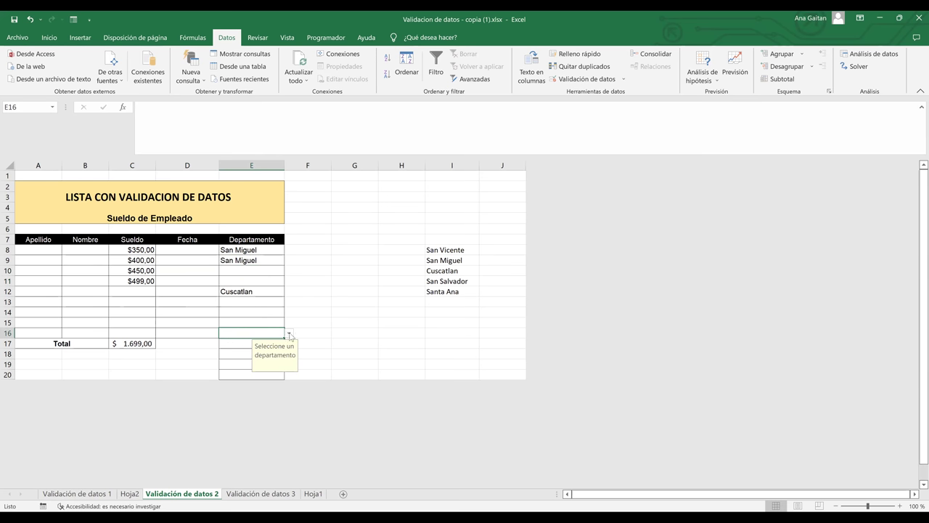
left_click(290, 333)
left_click(239, 357)
left_click(349, 301)
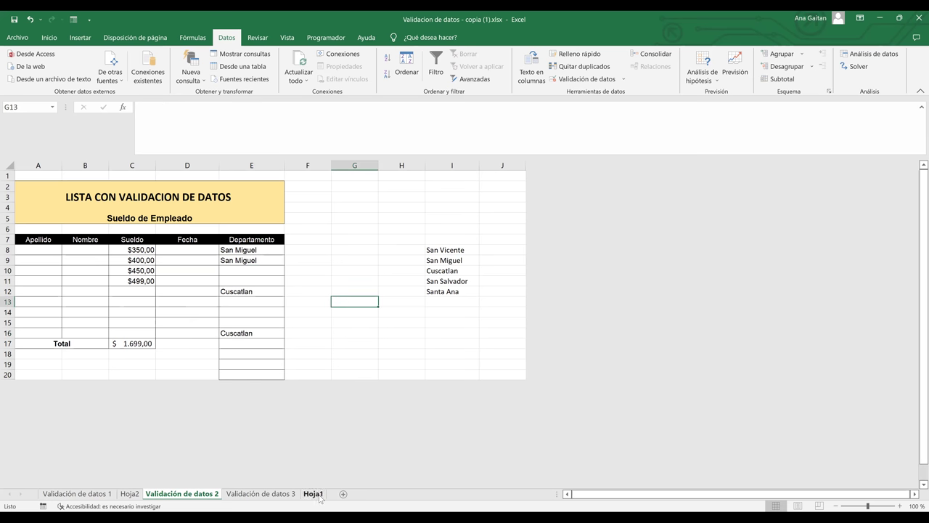
Open the Validación de datos 3 sheet and select the article codes in C8:C17.
left_click(289, 495)
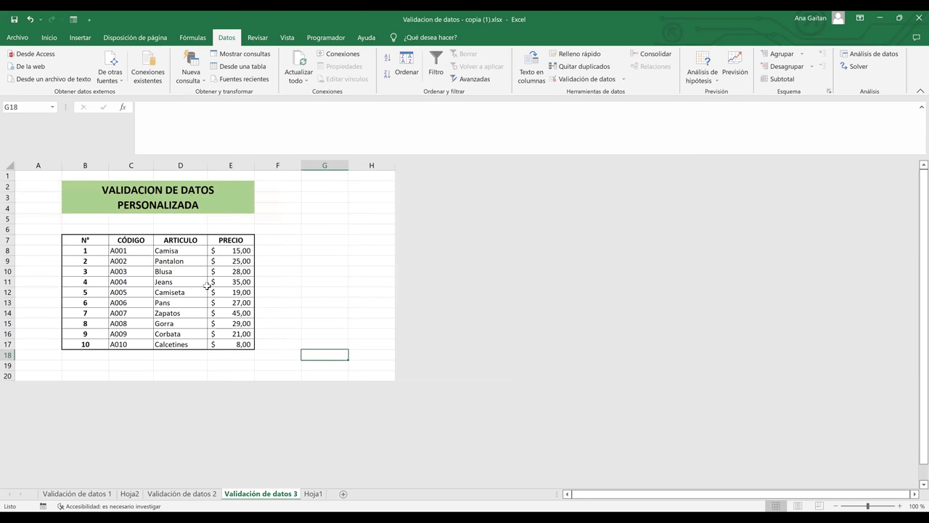
left_click(136, 251)
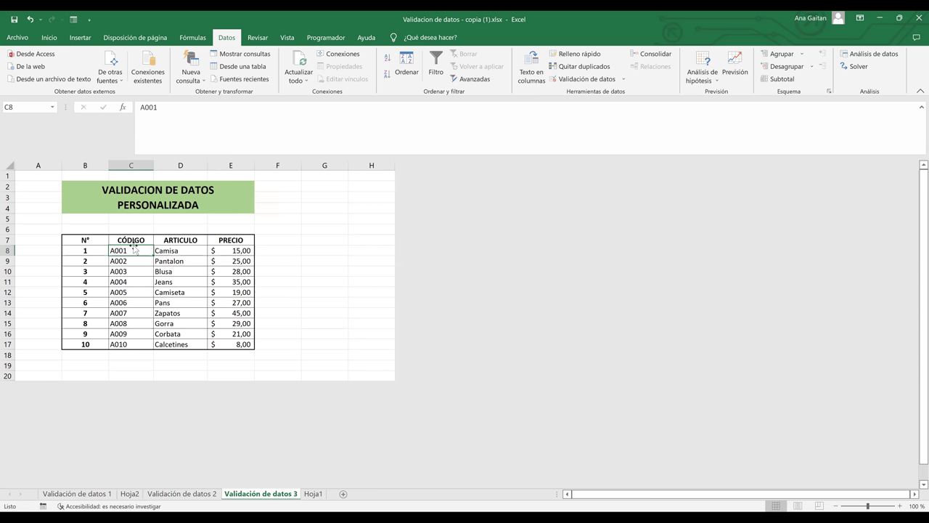
left_click_drag(131, 249, 132, 339)
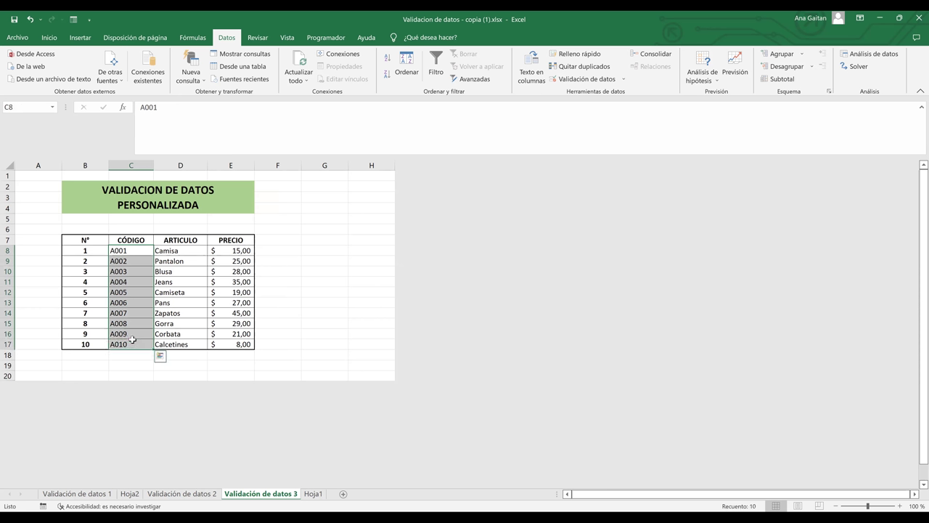
Review the custom validation criterion and formula of the selected article codes, and accept the settings.
left_click(589, 79)
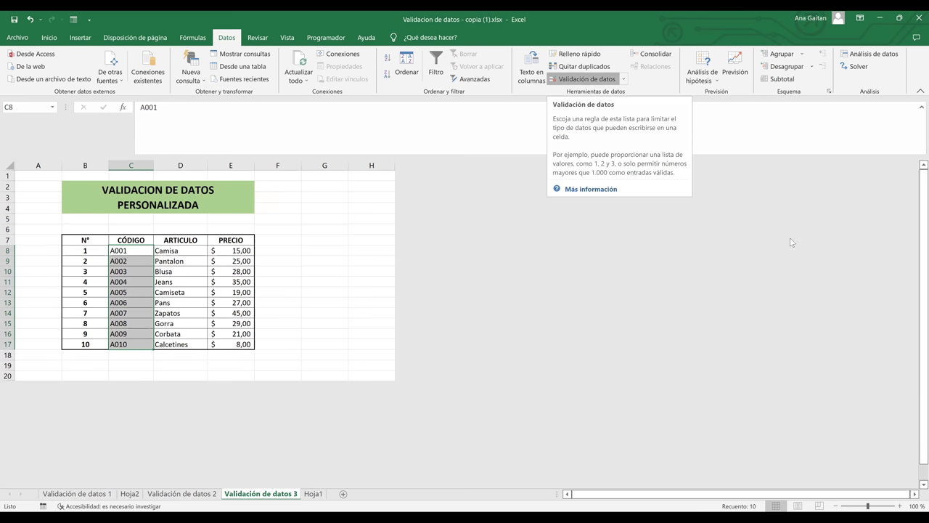
left_click(709, 174)
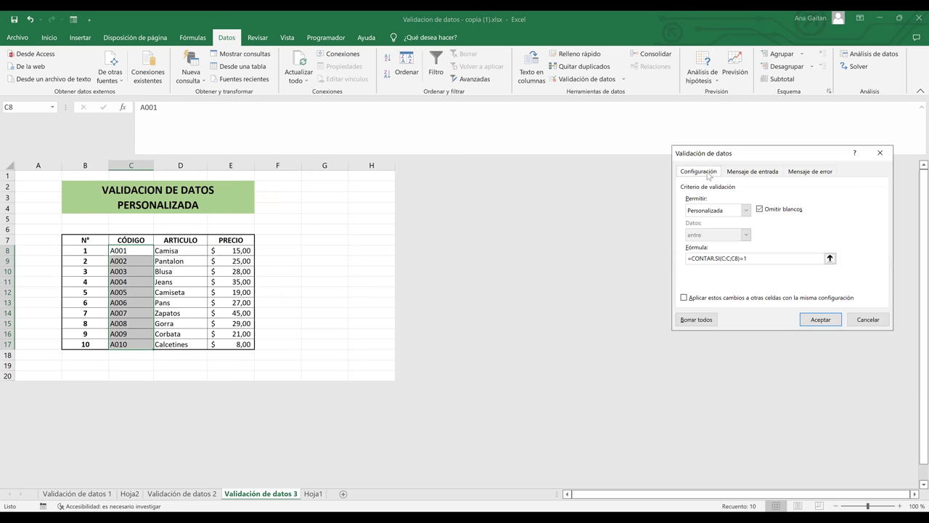
left_click(715, 212)
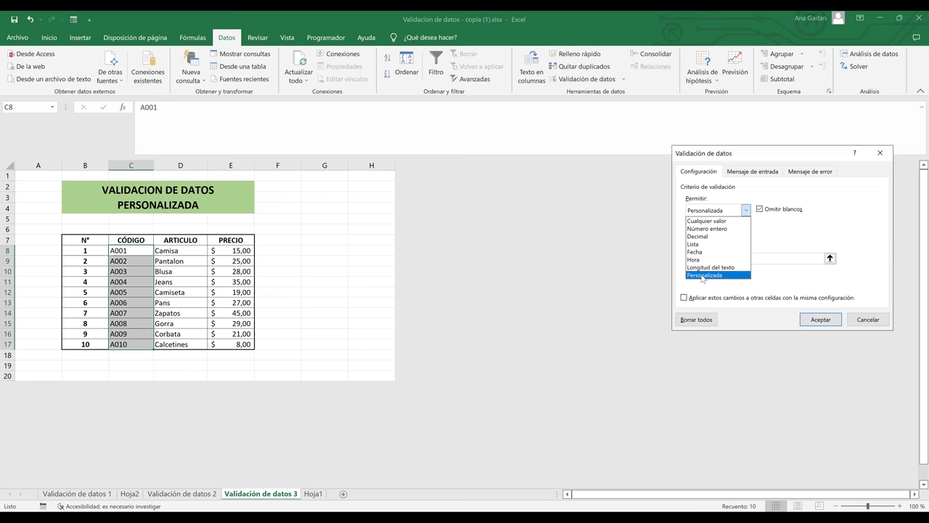
left_click(703, 276)
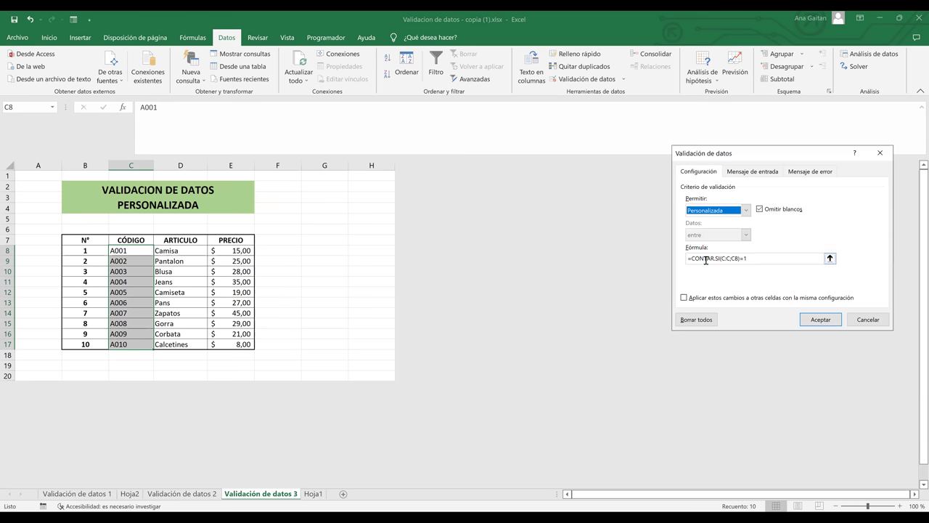
left_click(705, 259)
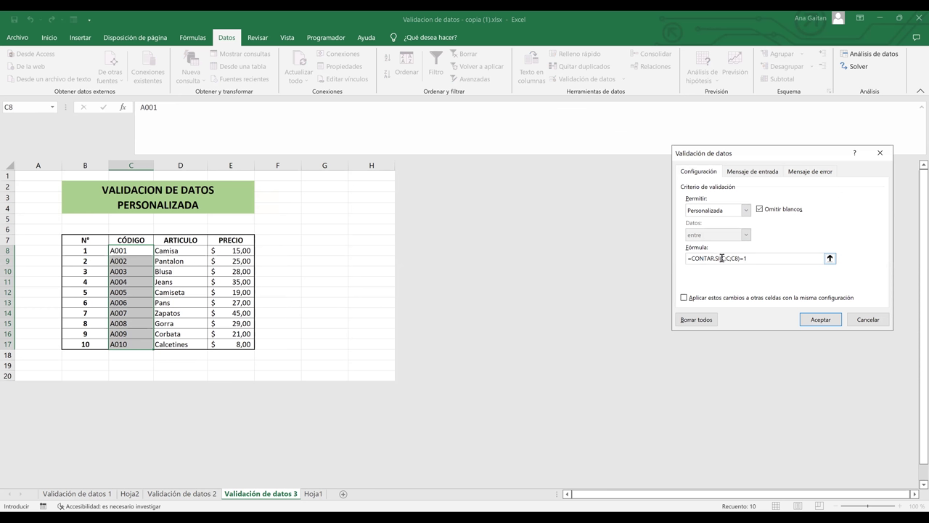
left_click_drag(722, 258, 731, 259)
left_click(735, 259)
left_click(812, 320)
Try to enter the duplicate code A001 for the Gorra article in C15, and cancel the entry.
left_click(156, 326)
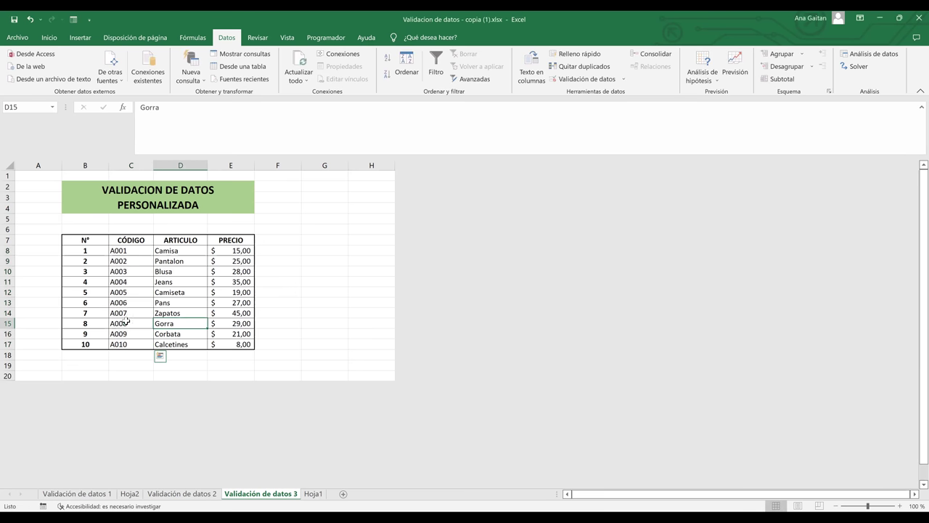
left_click(127, 320)
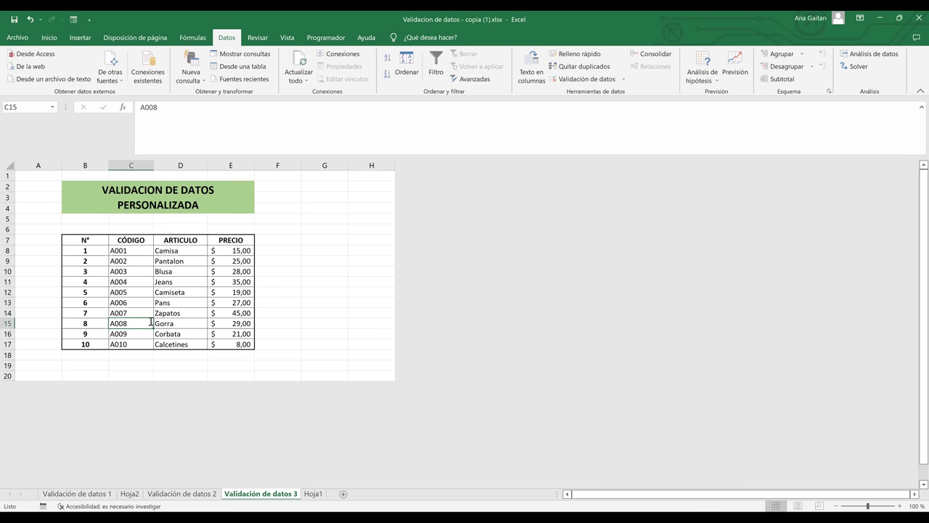
key("BackSpace")
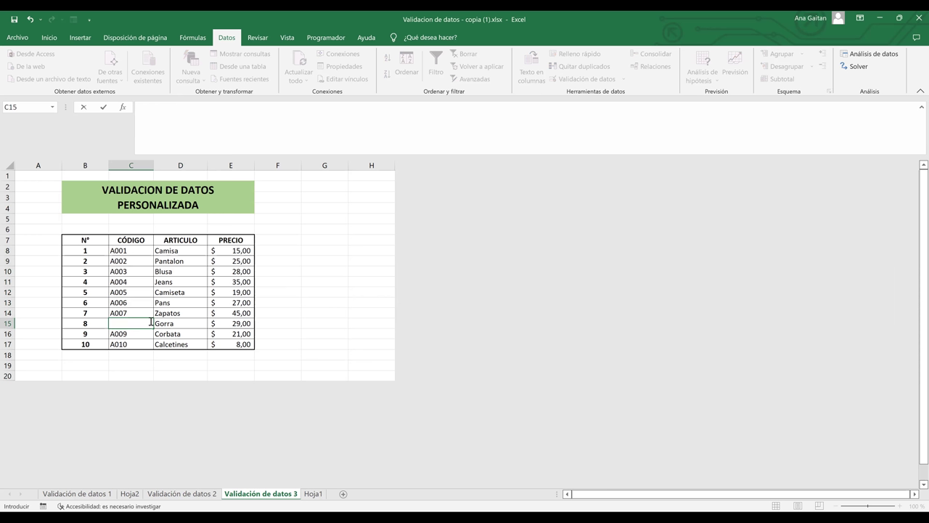
type("A001")
left_click(270, 292)
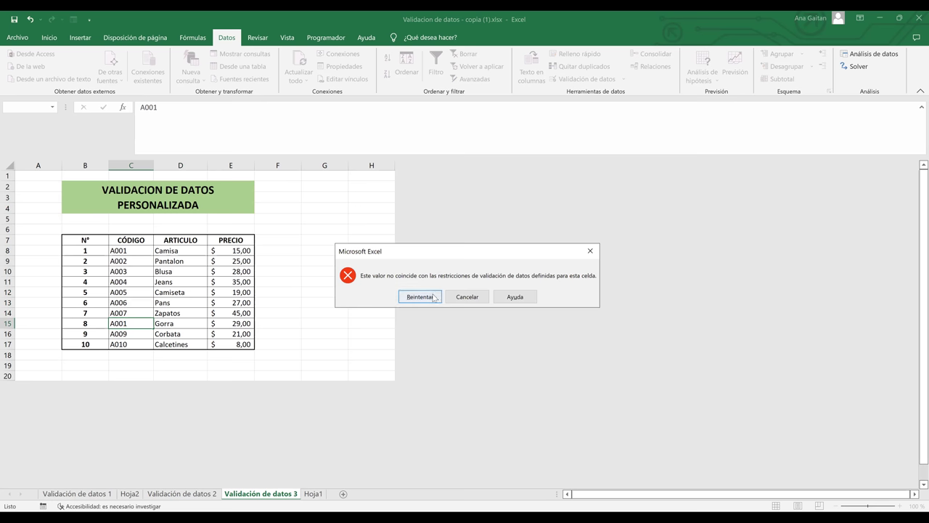
left_click(471, 299)
Examine the custom validation formula of the Camiseta code in C12, leaving the rule as it is.
key("Up")
key("Up")
key("Up")
left_click(578, 82)
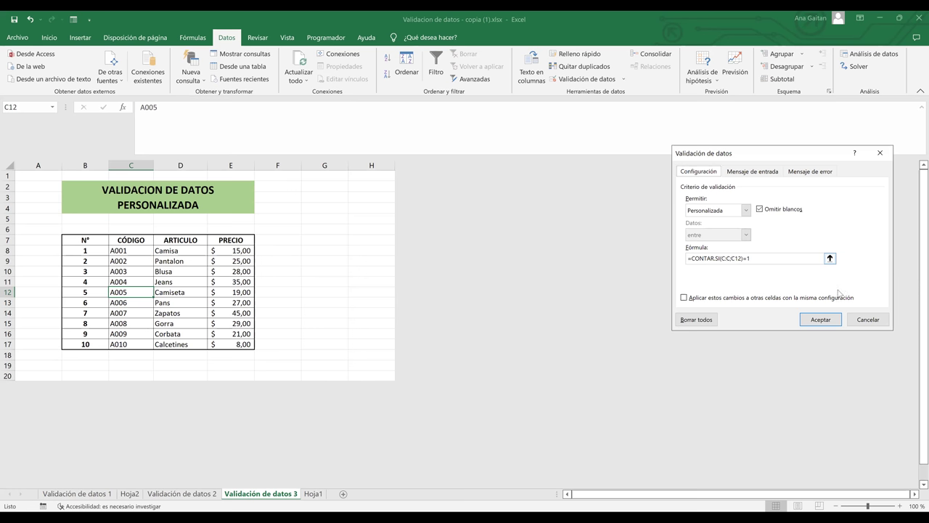
key("Escape")
left_click(297, 281)
Open the Hoja1 sheet and clear the grades in the Nota 1, Nota 2 and Nota 3 columns.
left_click(313, 493)
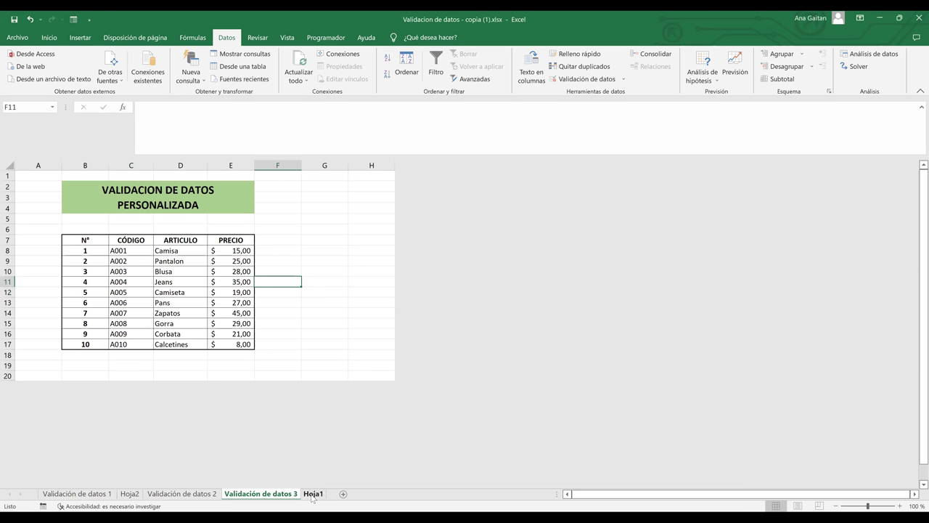
left_click_drag(195, 226, 190, 298)
key("Delete")
left_click_drag(261, 226, 268, 298)
key("Delete")
left_click_drag(341, 226, 346, 315)
key("Delete")
left_click(429, 339)
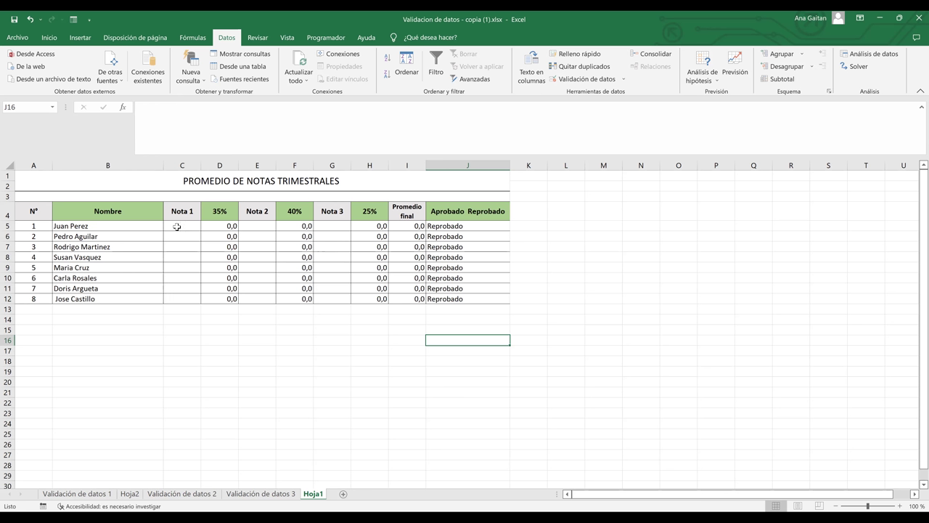
Set the data validation of the Nota 1 cells C5:C12 to whole numbers (Número entero) between 0 and 10.
left_click_drag(176, 225, 183, 299)
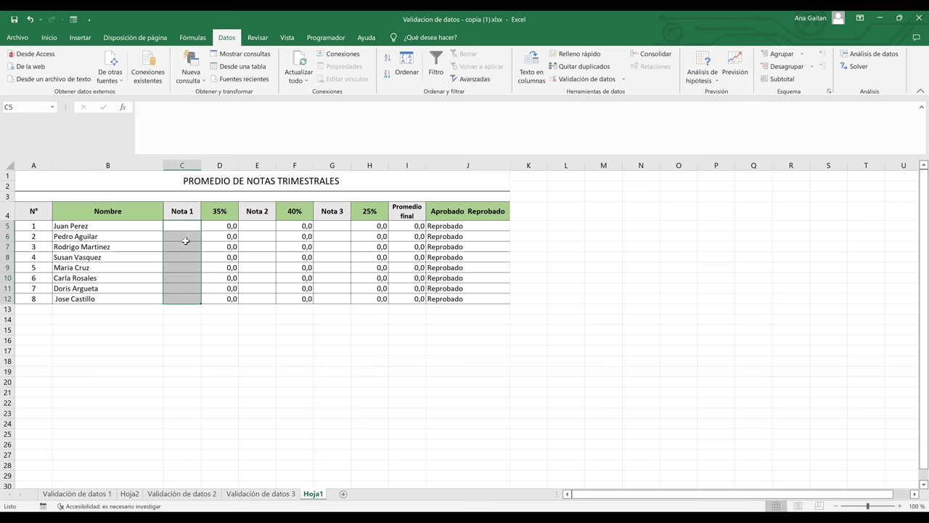
left_click(187, 362)
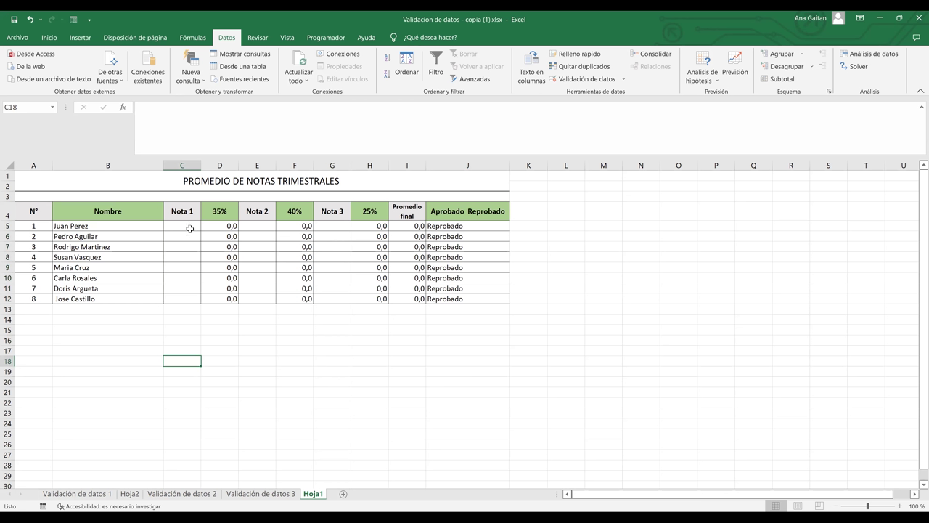
left_click_drag(189, 224, 184, 295)
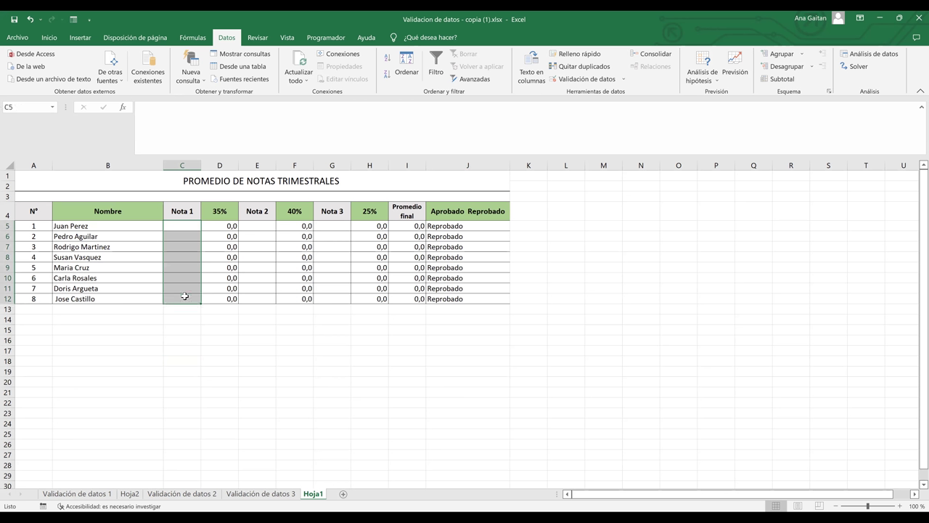
left_click(601, 84)
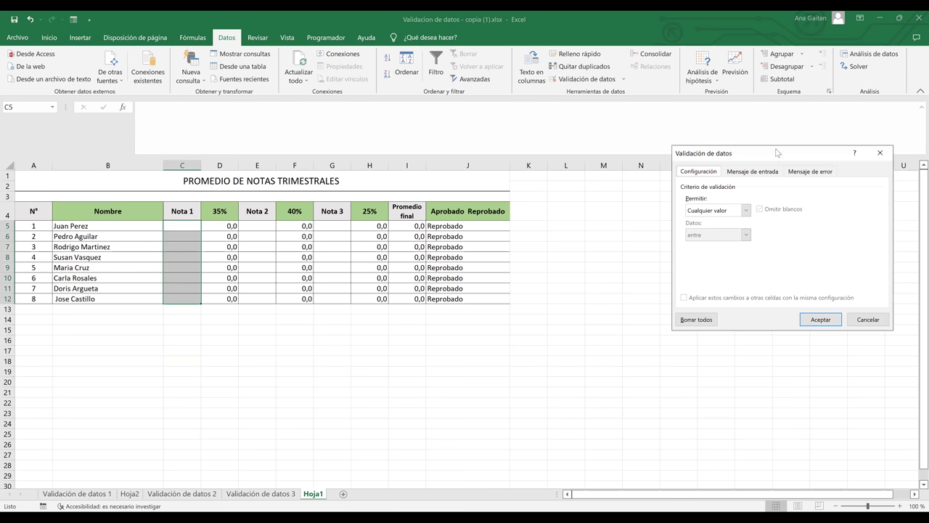
left_click_drag(776, 151, 653, 186)
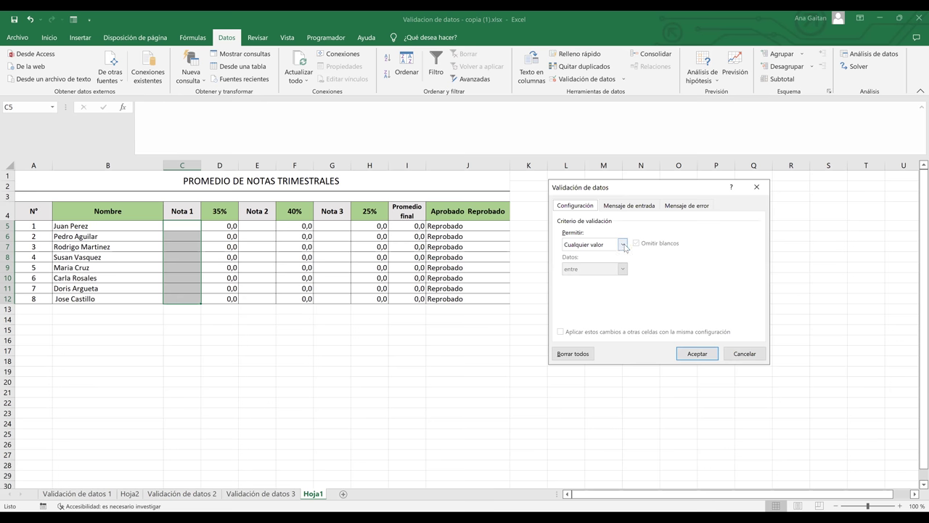
left_click(623, 244)
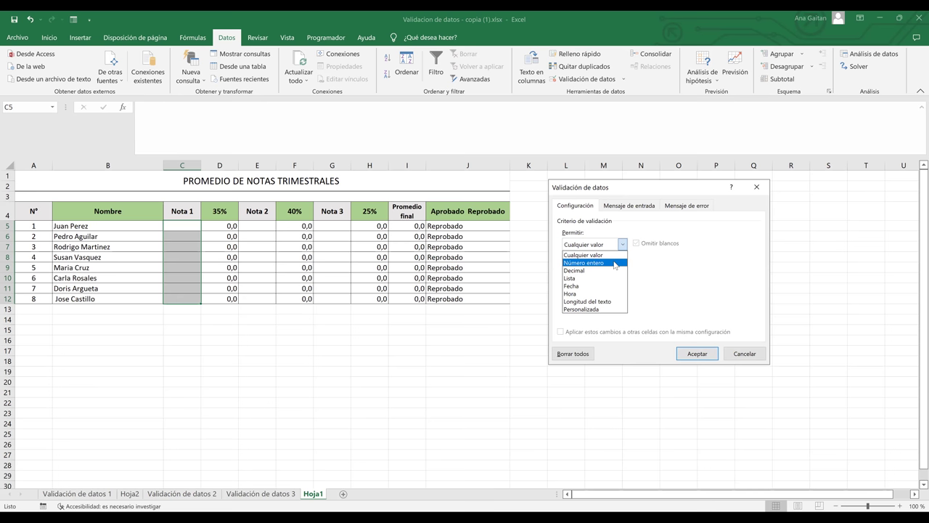
left_click(614, 262)
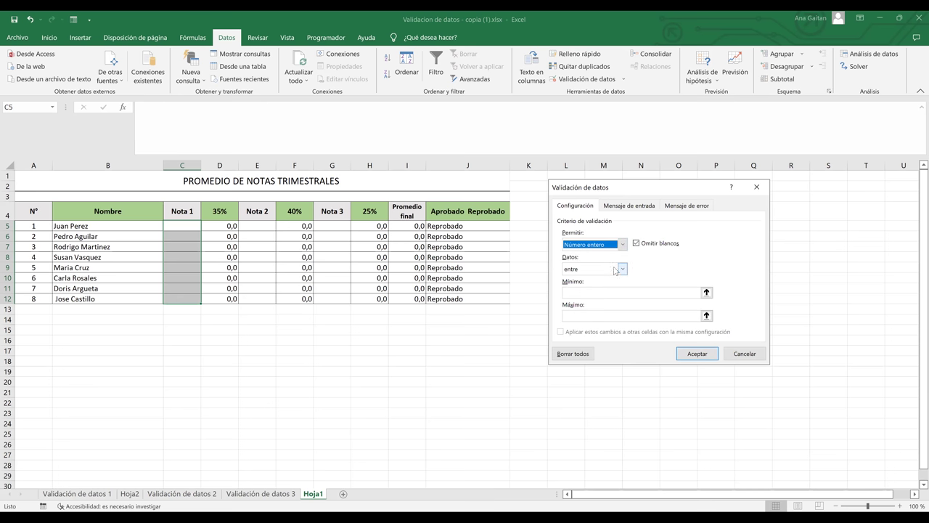
left_click(624, 269)
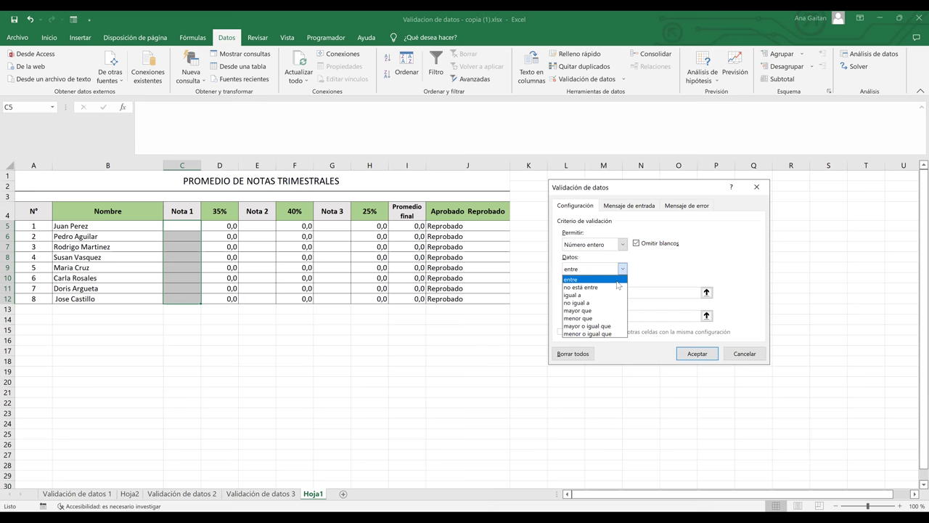
key("Tab")
type("0")
left_click(580, 317)
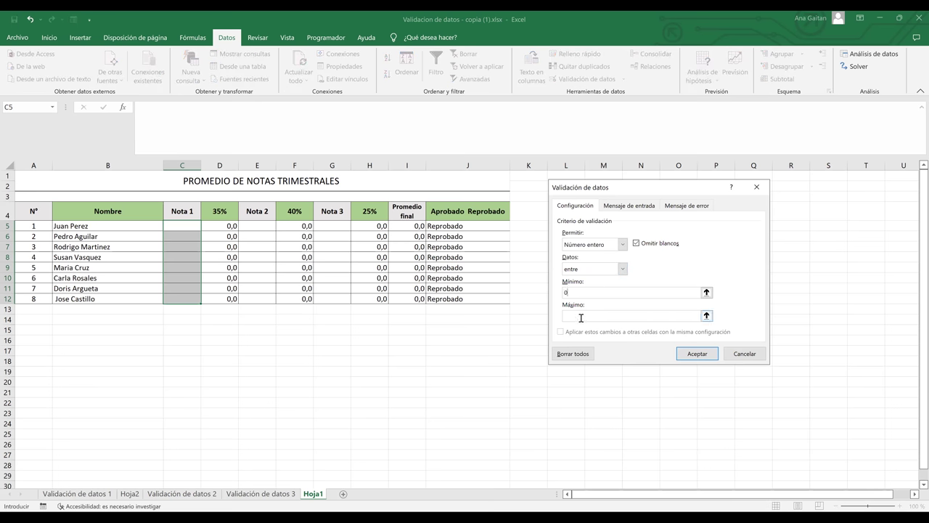
type("10")
Add the input message "Digite un número entero entre 0 y 10" to the Nota 1 cells and apply the validation.
left_click(628, 205)
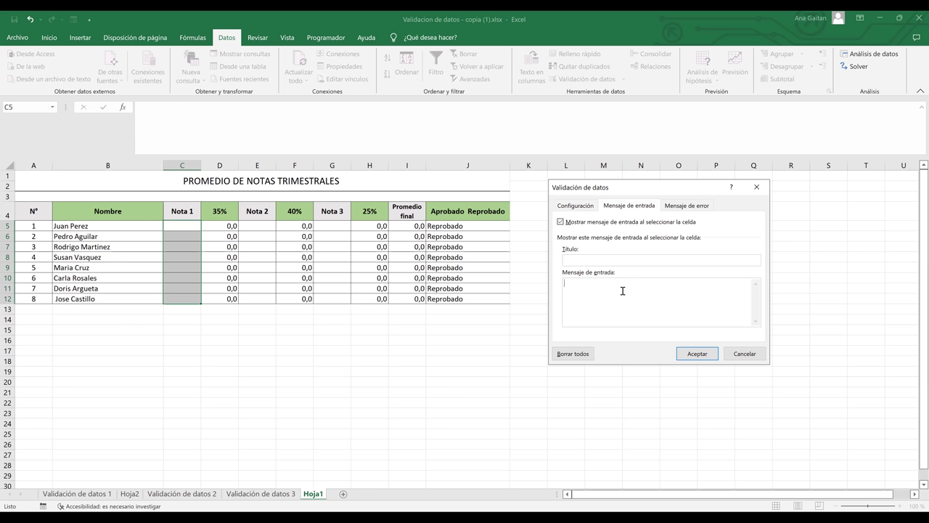
type("Digite un numero entero entre 0 y 10")
left_click(595, 287)
key("BackSpace")
type("ú")
key("BackSpace")
type("ú")
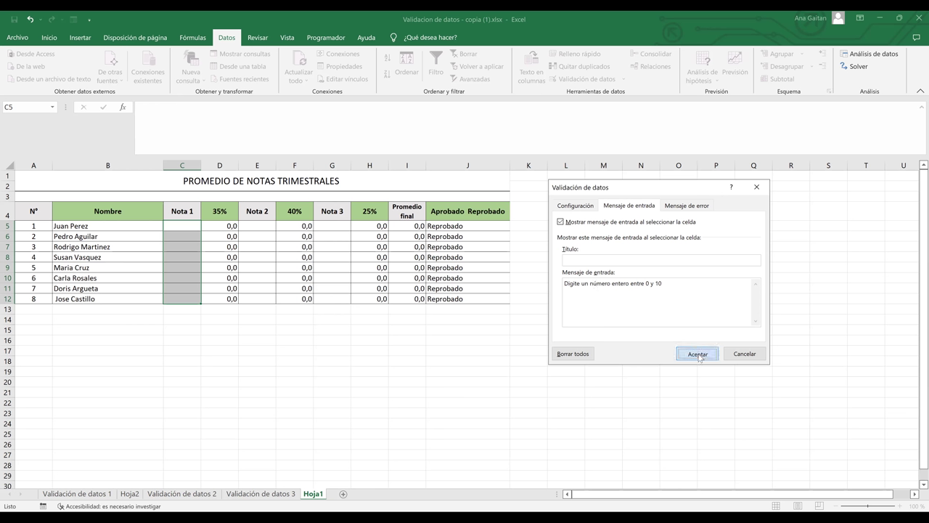
key("Return")
Check the input message on several cells of the Nota 1 column.
left_click(280, 315)
left_click(196, 249)
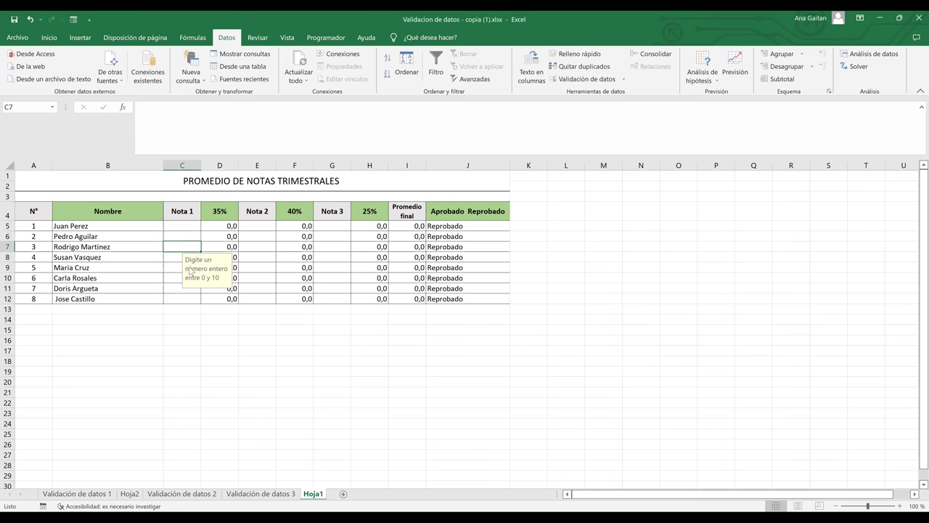
left_click(175, 297)
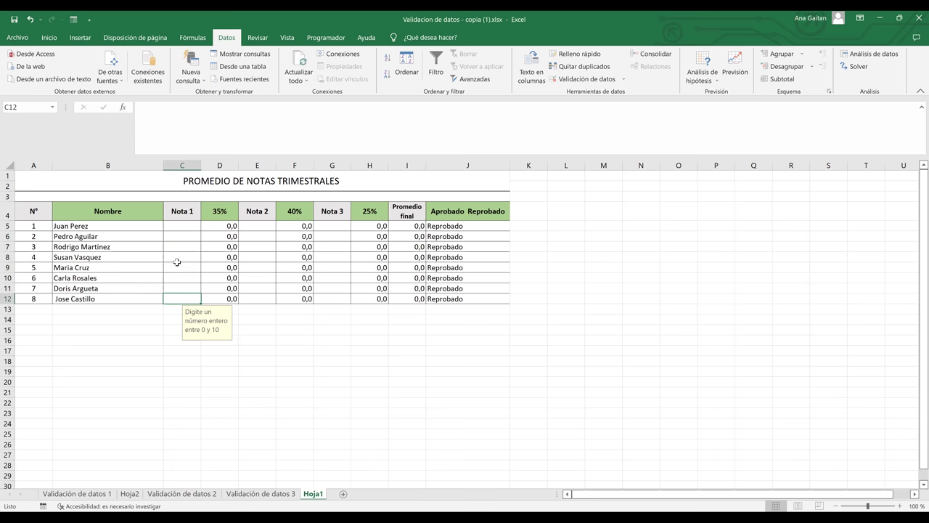
left_click(177, 259)
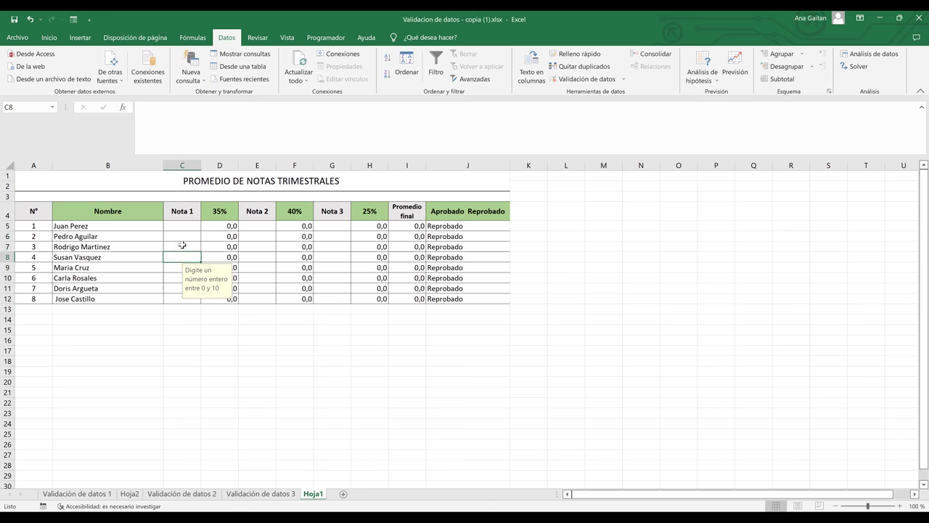
left_click(183, 245)
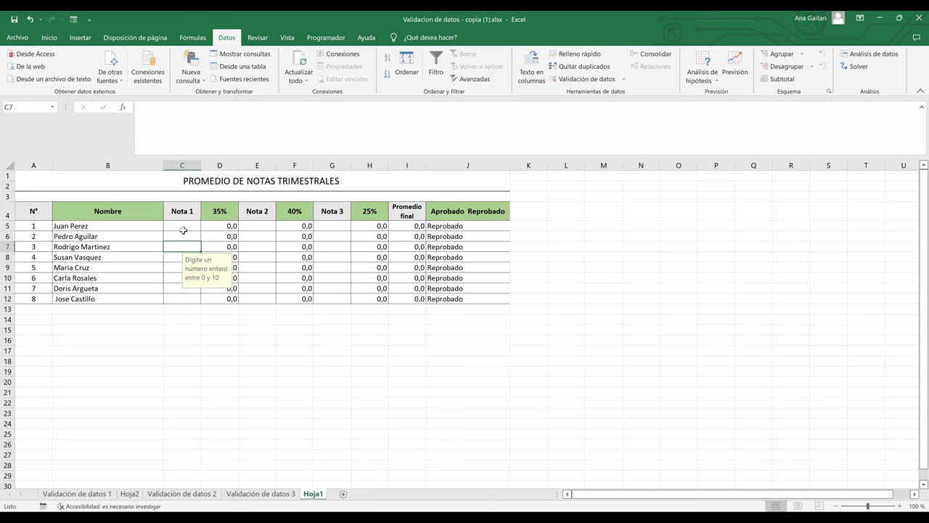
left_click(181, 227)
left_click(177, 237)
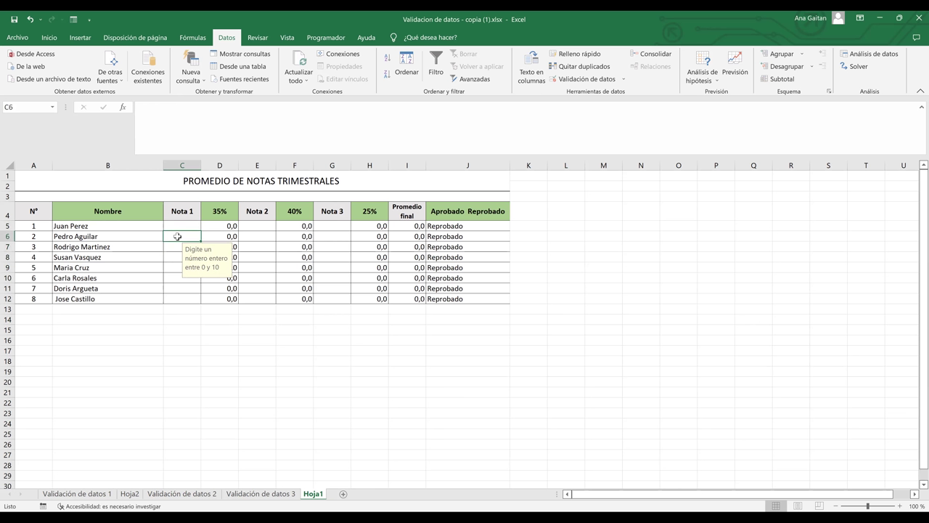
left_click(174, 264)
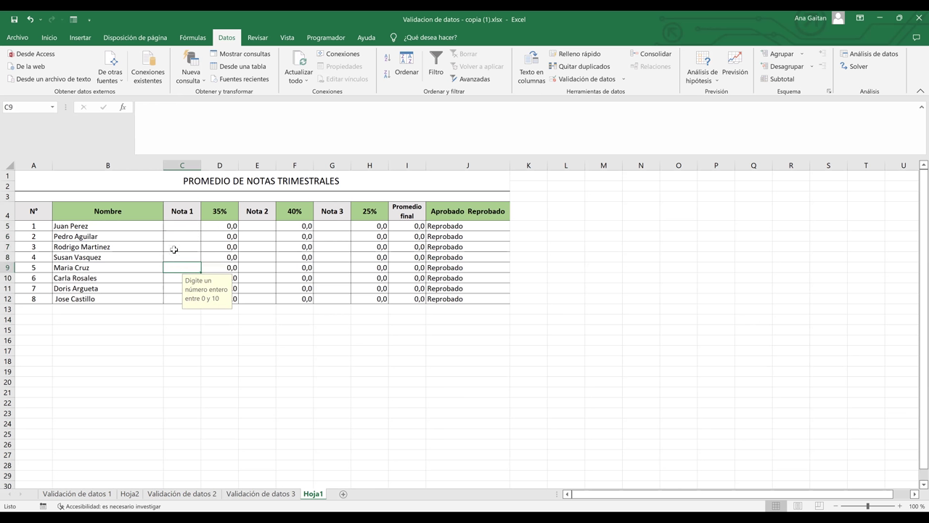
Give the validation of cell C7 the error message "Dato invalido" and accept it.
left_click(174, 249)
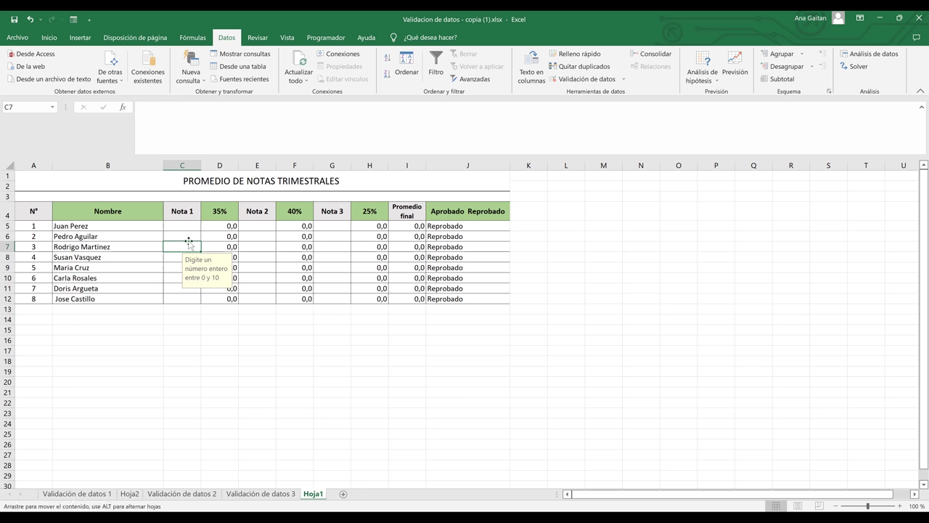
left_click(614, 82)
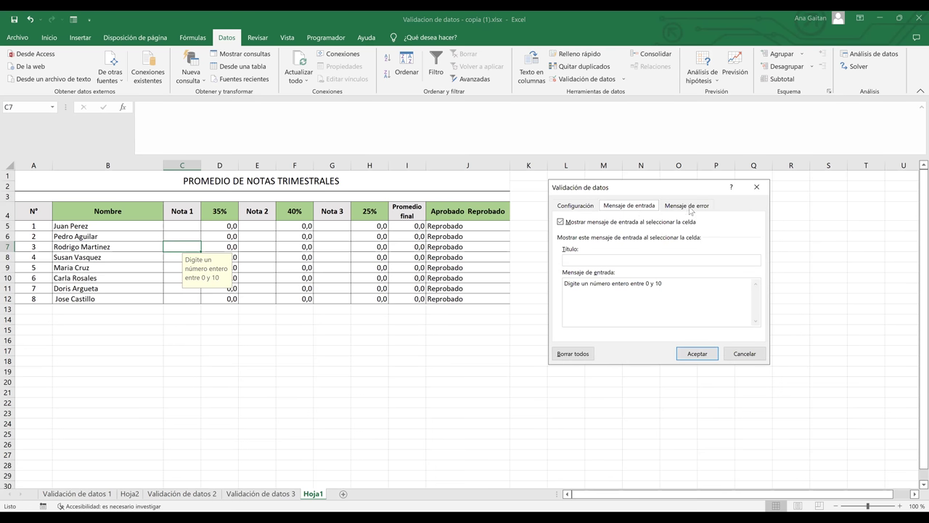
left_click(690, 209)
left_click(712, 301)
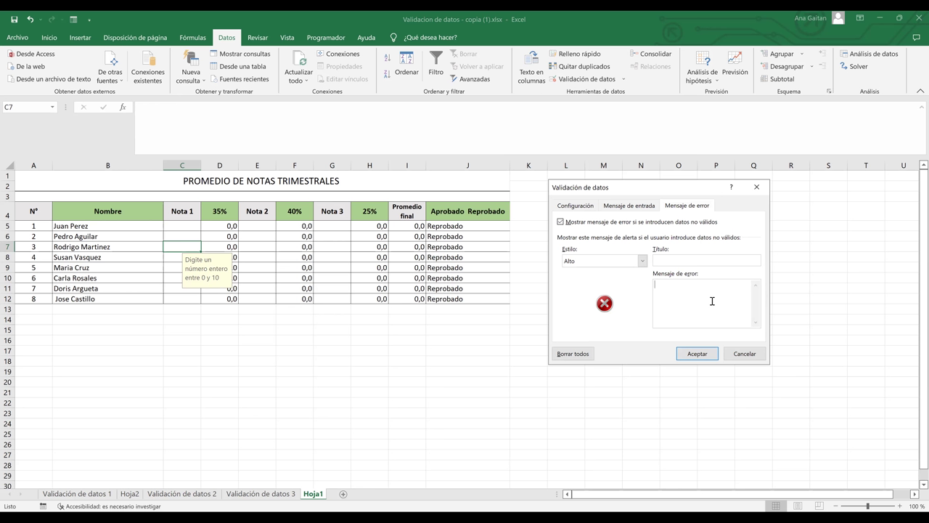
type("S")
key("BackSpace")
type("Dato invalidp")
key("BackSpace")
left_click(707, 356)
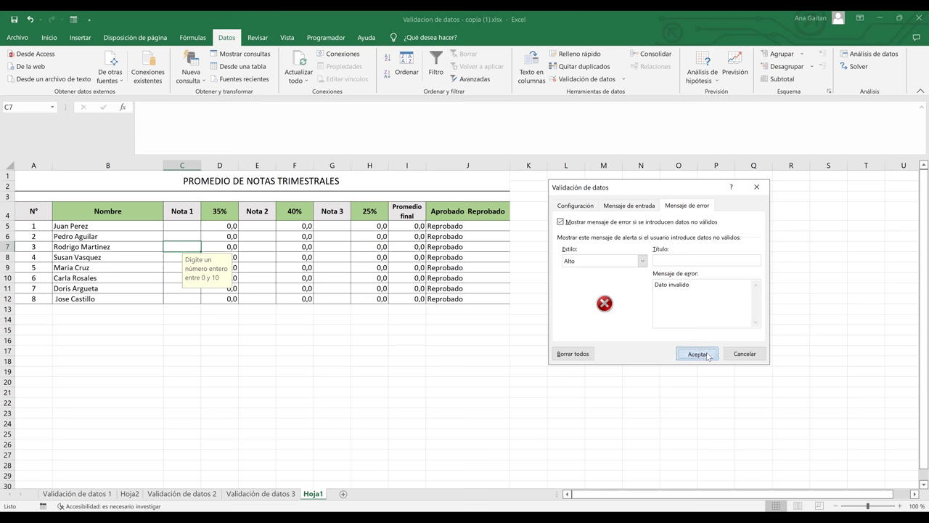
Try entering the out-of-range grade 11 in Nota 1 cell C5, and discard the entry.
left_click(187, 225)
type("11")
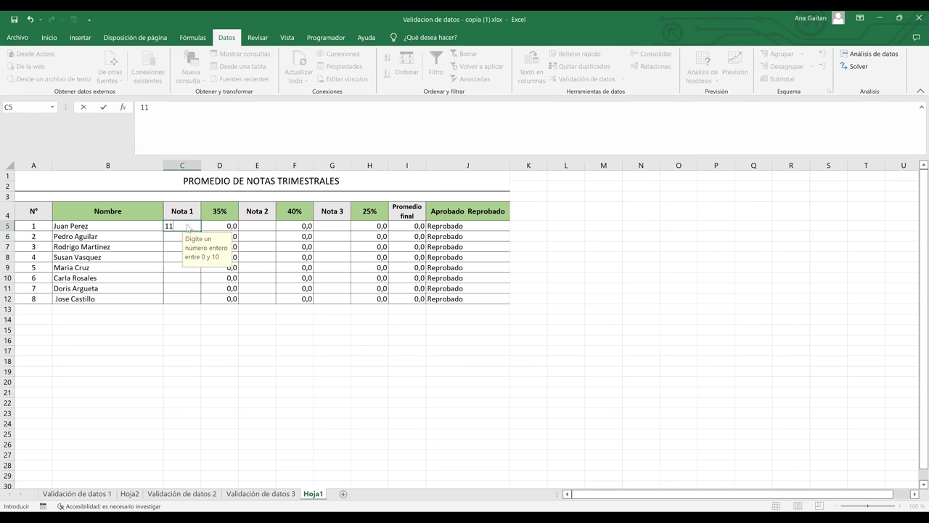
key("Return")
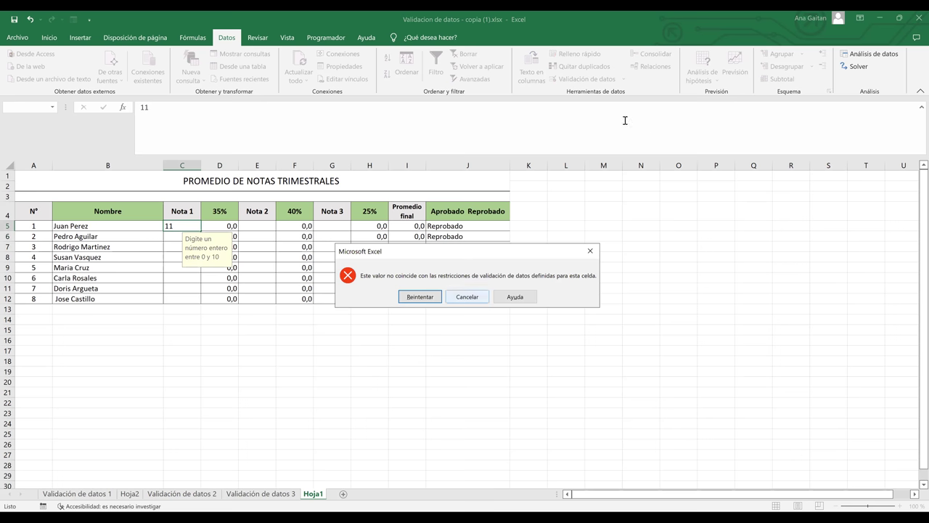
key("Escape")
Give the validation of cell C5 the error message "Dato Invalido" and fill it down through C12.
left_click(594, 81)
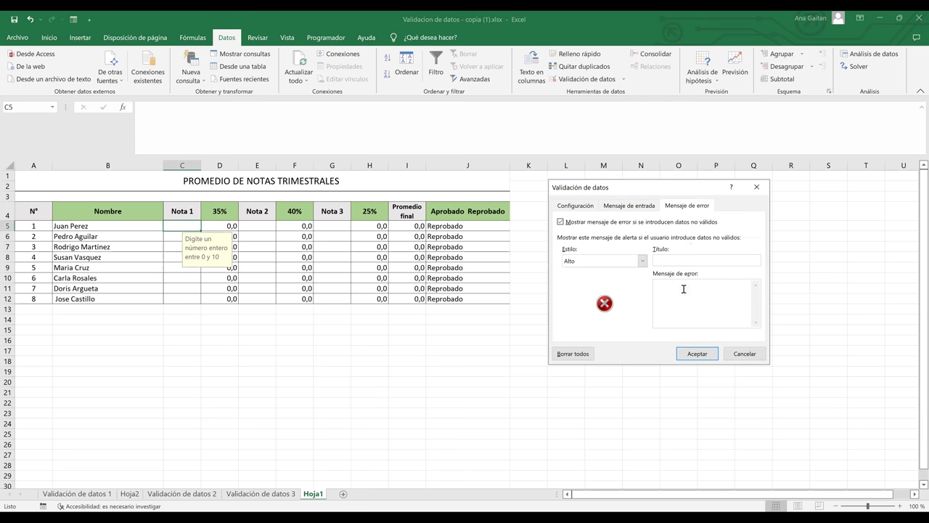
left_click(683, 289)
type("Dato Invalido")
left_click(698, 354)
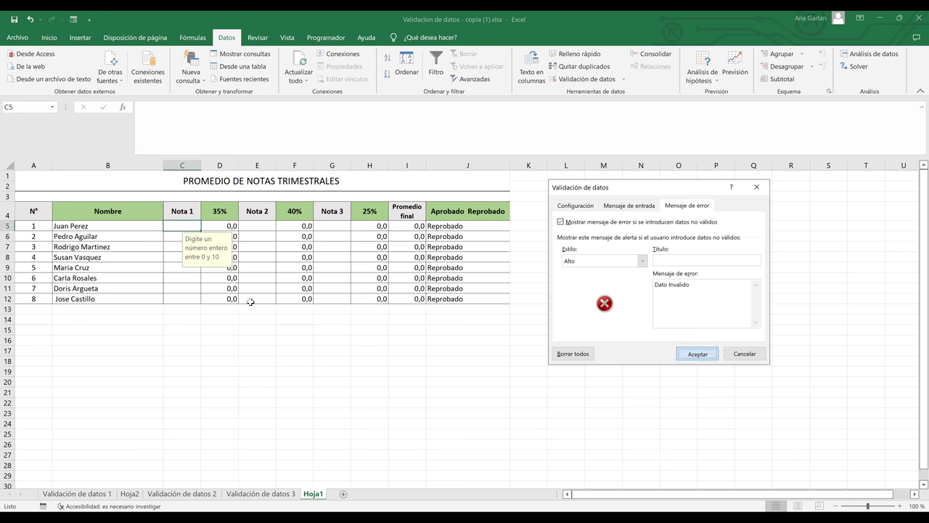
left_click_drag(199, 230, 193, 298)
Test the error message in C5 by entering 11, and replace the rejected grade with 1.
left_click(180, 226)
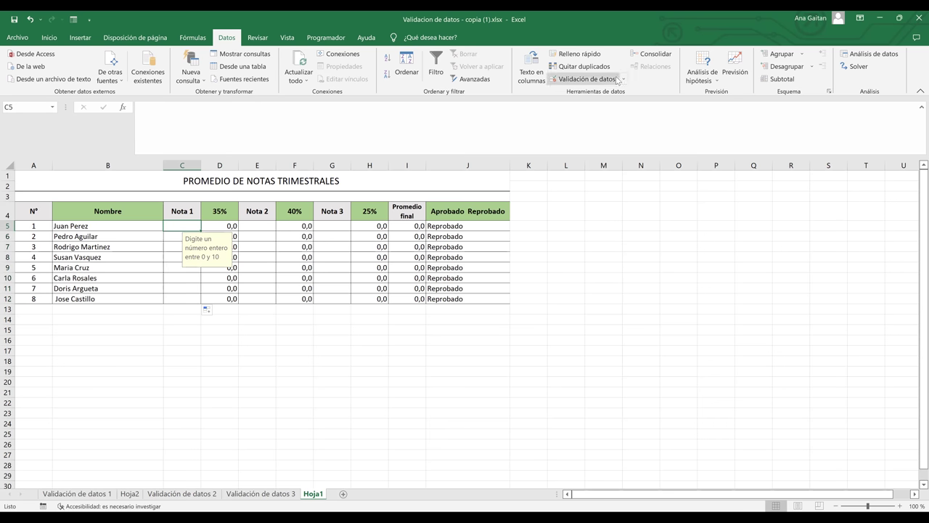
type("11")
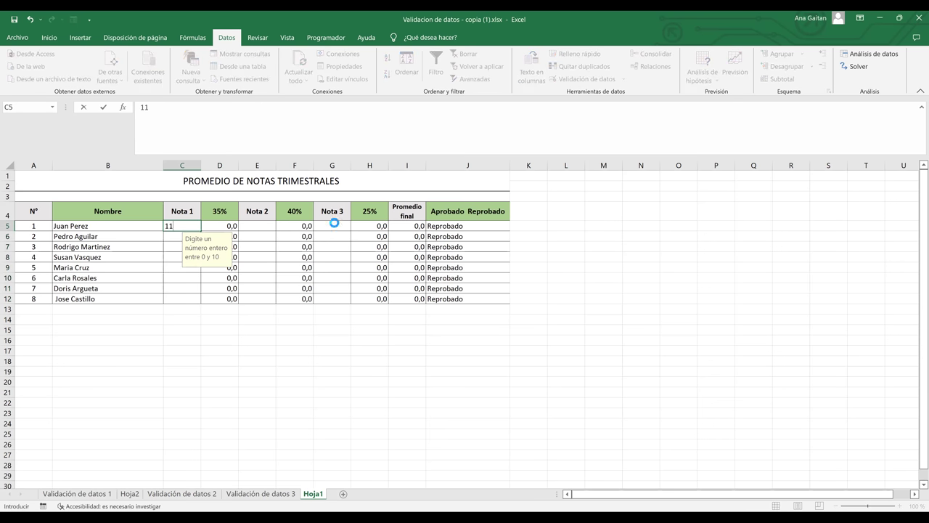
key("Return")
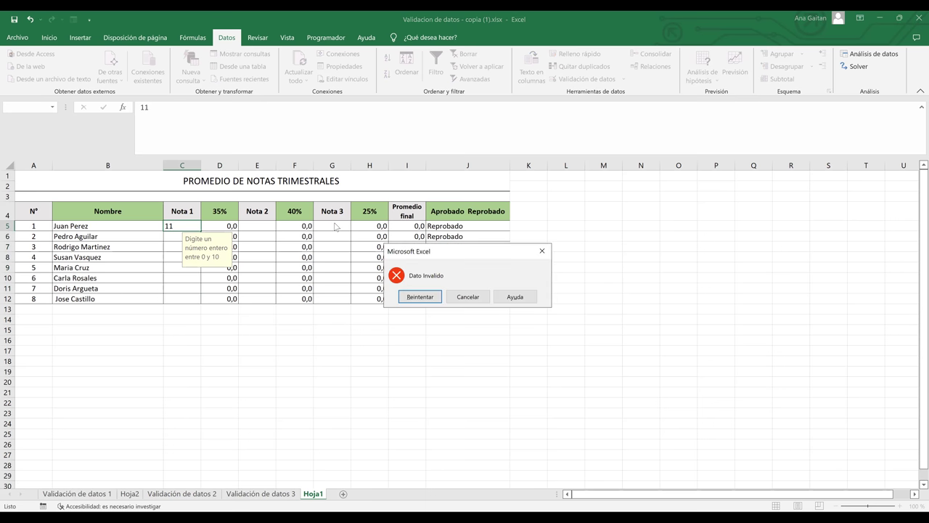
key("Return")
key("BackSpace")
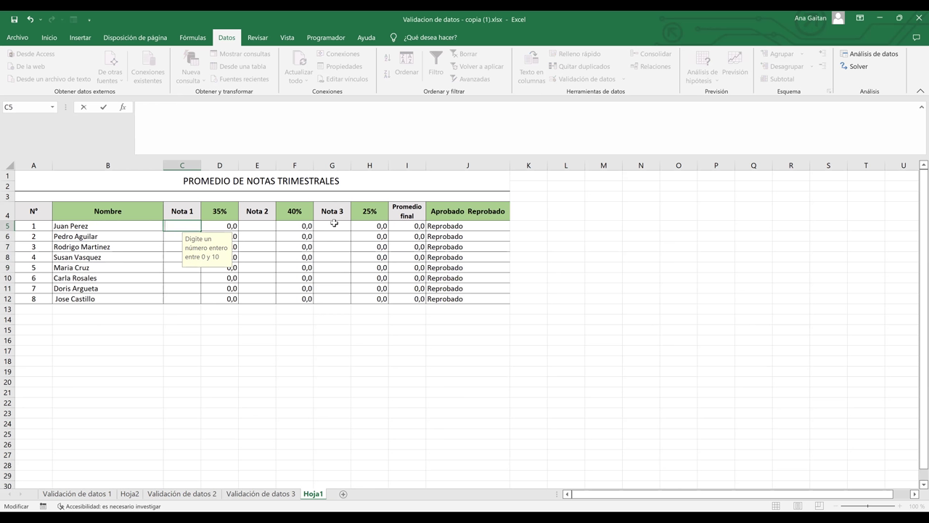
type("1")
key("Return")
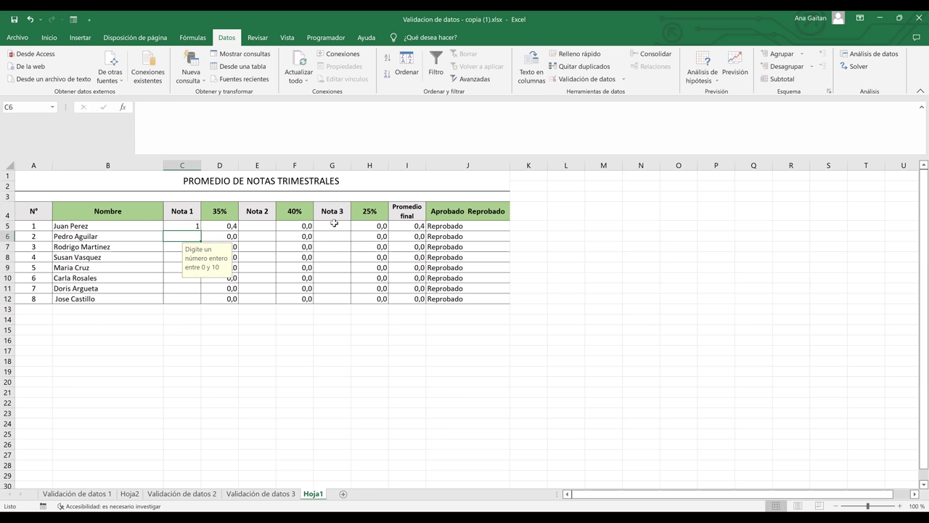
left_click(334, 258)
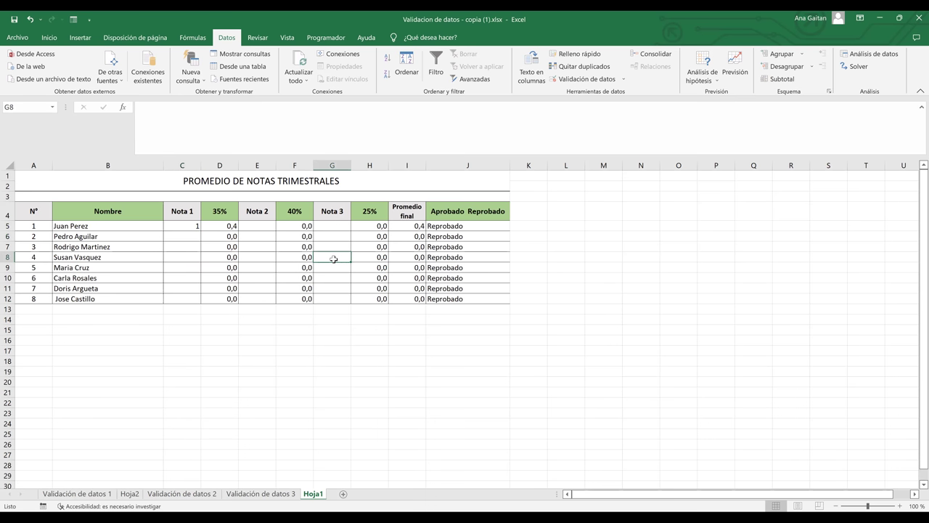
Set the data validation of the Nota 2 cells E5:E12 to Decimal values between 0 and 10.
left_click_drag(256, 225, 253, 300)
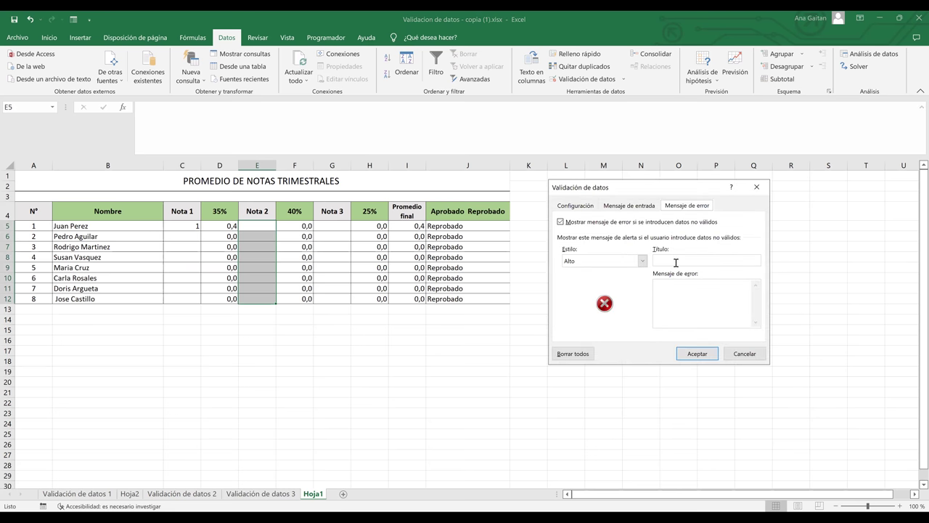
left_click(579, 206)
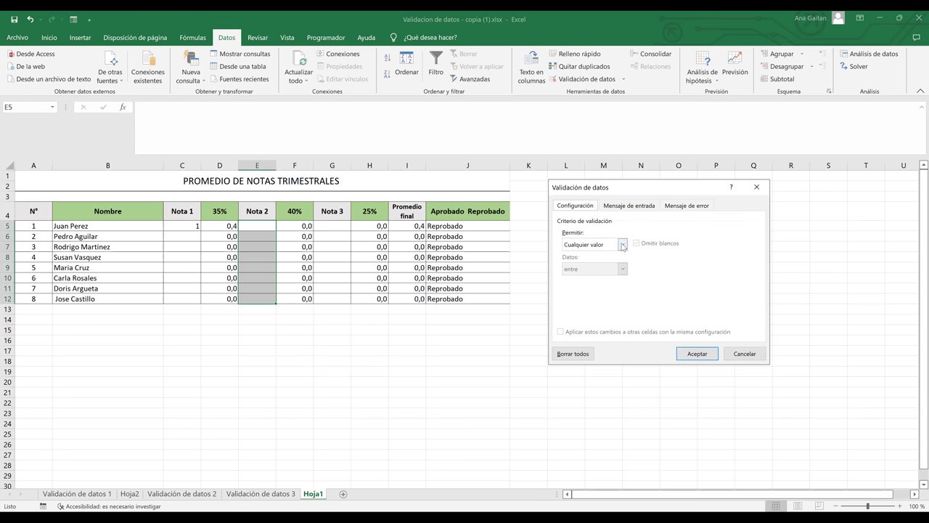
left_click(622, 245)
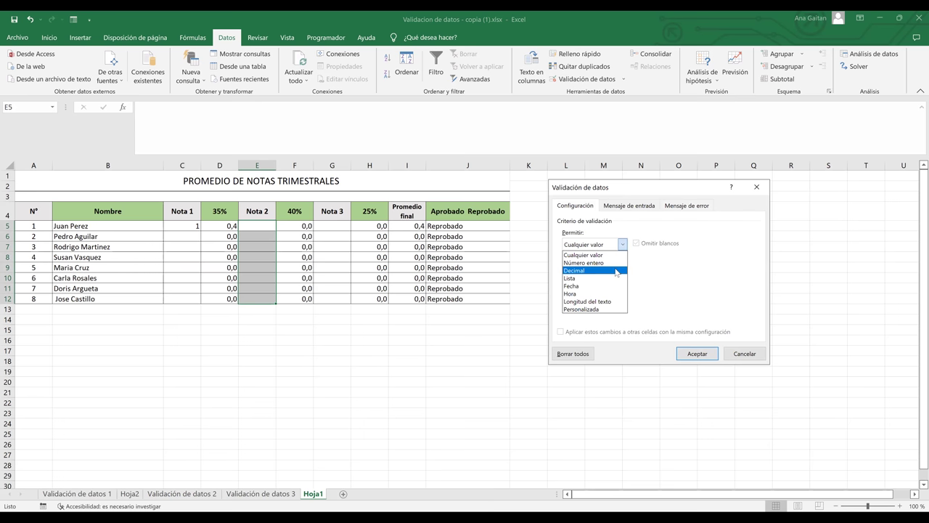
left_click(616, 271)
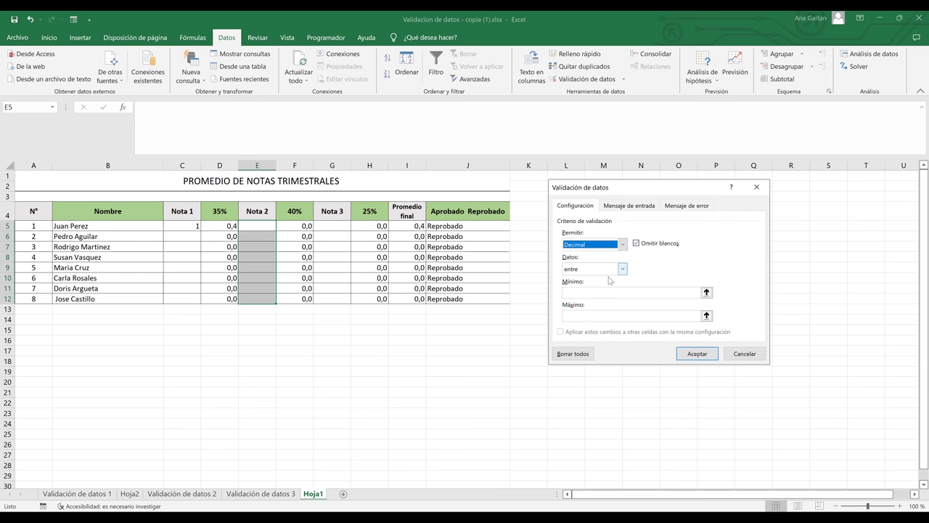
left_click(588, 292)
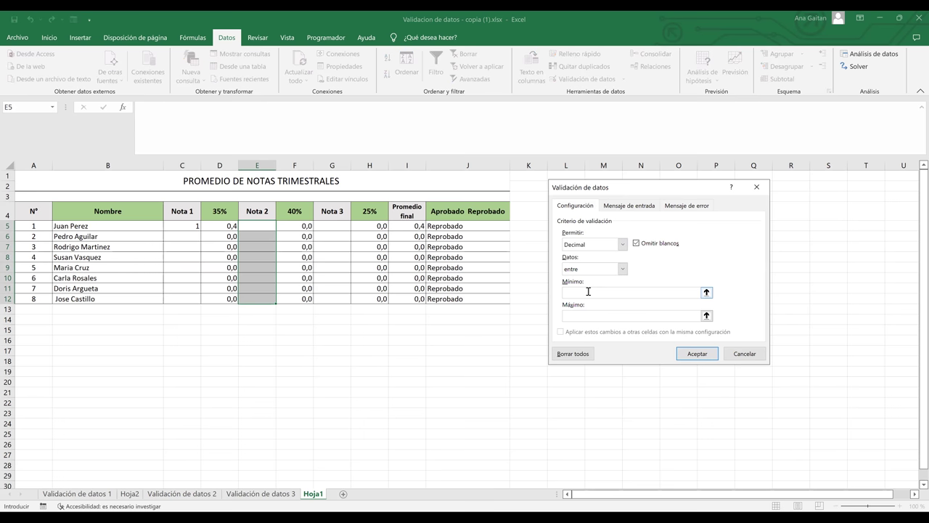
type("0")
left_click(581, 316)
type("10")
left_click(703, 355)
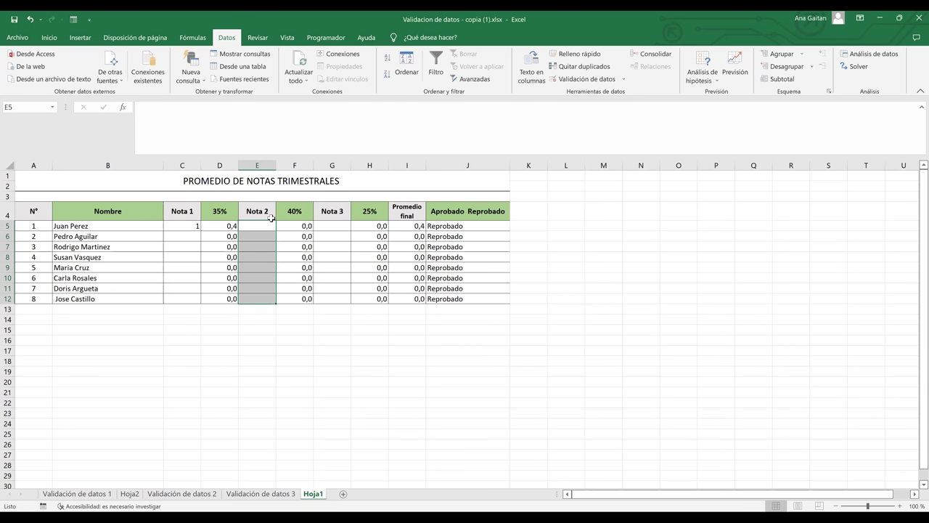
Try the grade -1 in Nota 2 cell E5, replace it with 1, and enter 2,3 in E6.
type("-1")
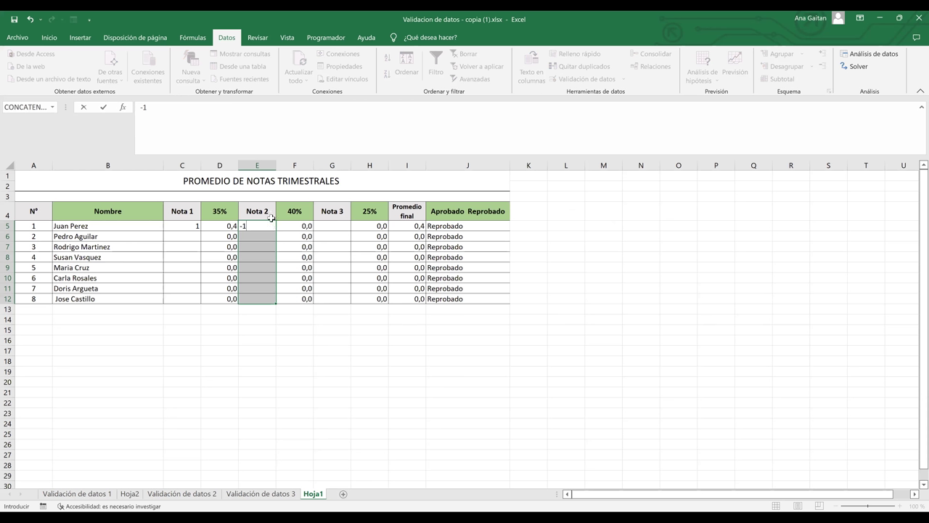
key("F2")
key("shift+Home")
type("1,")
key("Return")
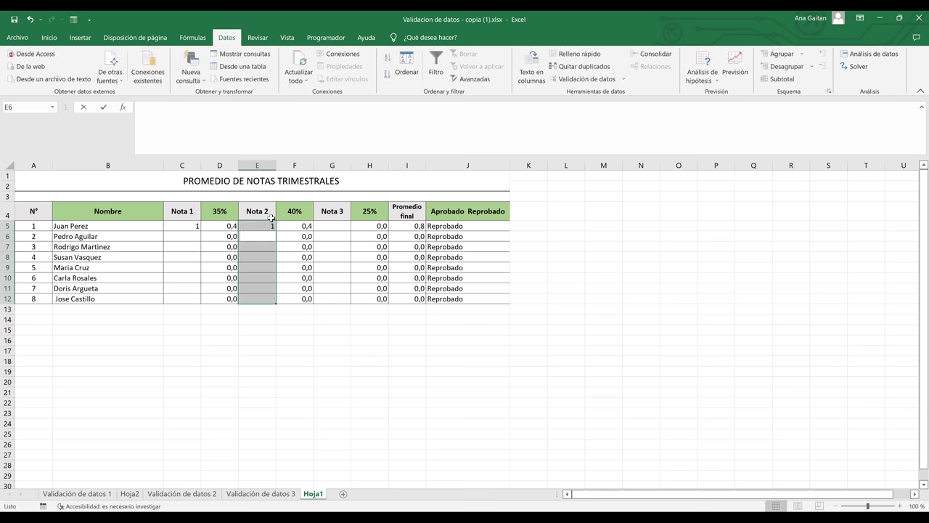
type("2,3")
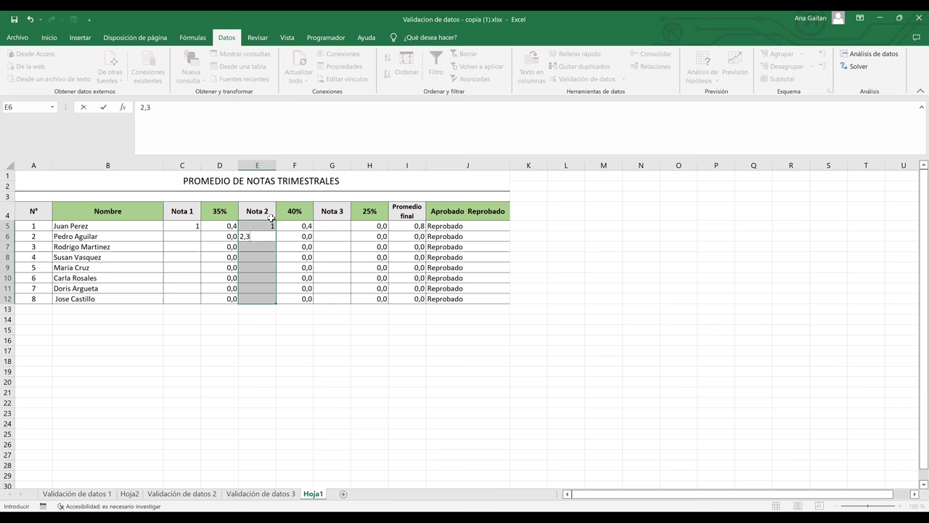
key("Return")
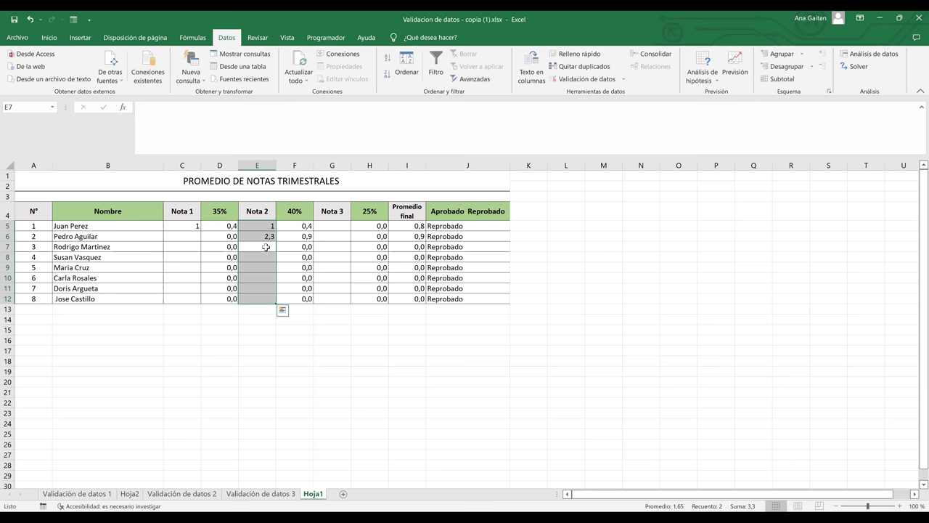
Test the Nota 2 upper limit in cell E7 with 12 and 10,5, and settle on the grade 10.
left_click(265, 250)
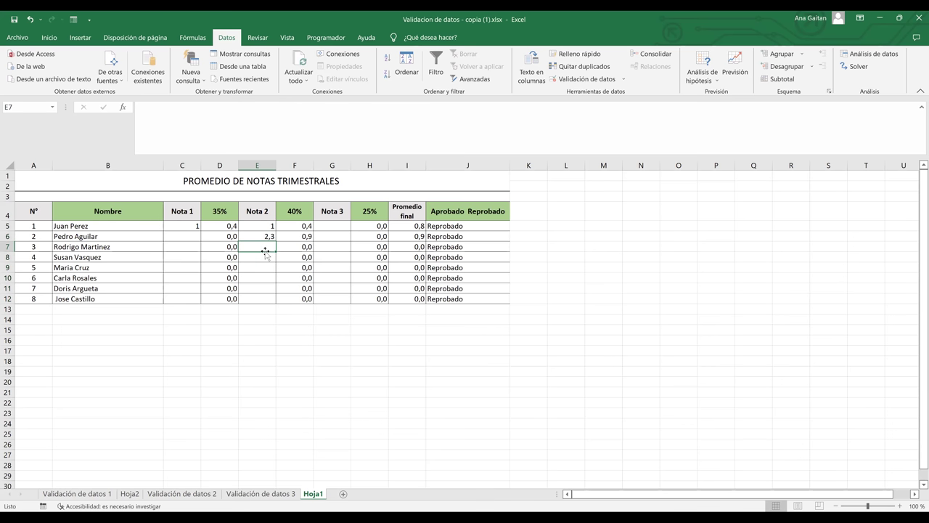
type("12")
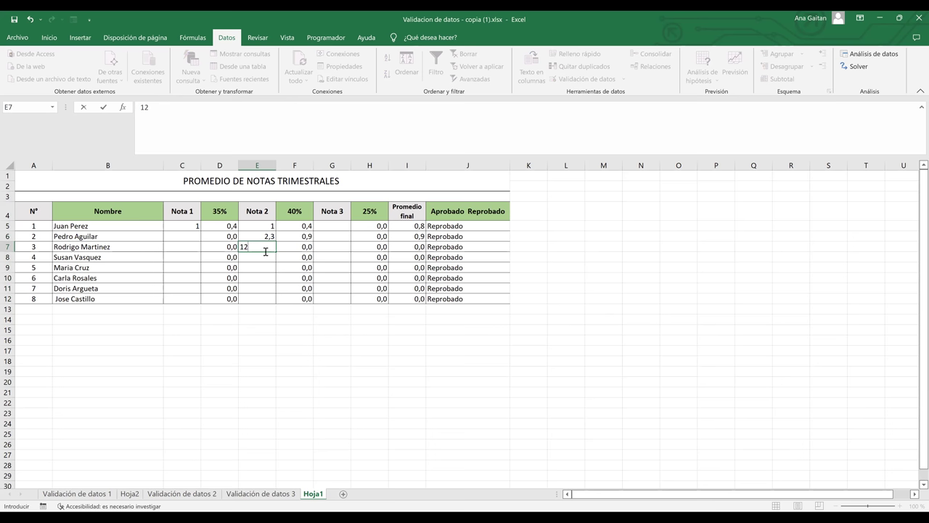
key("Return")
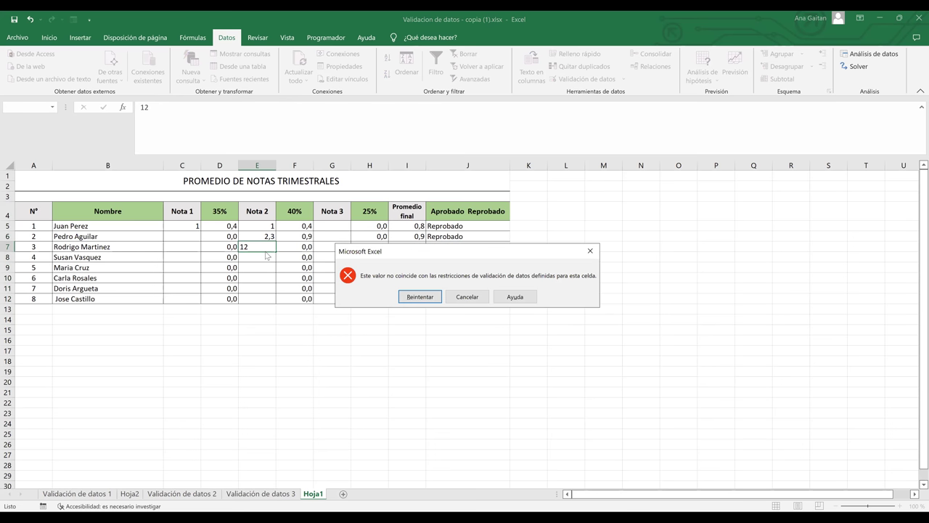
key("Return")
type("10,5")
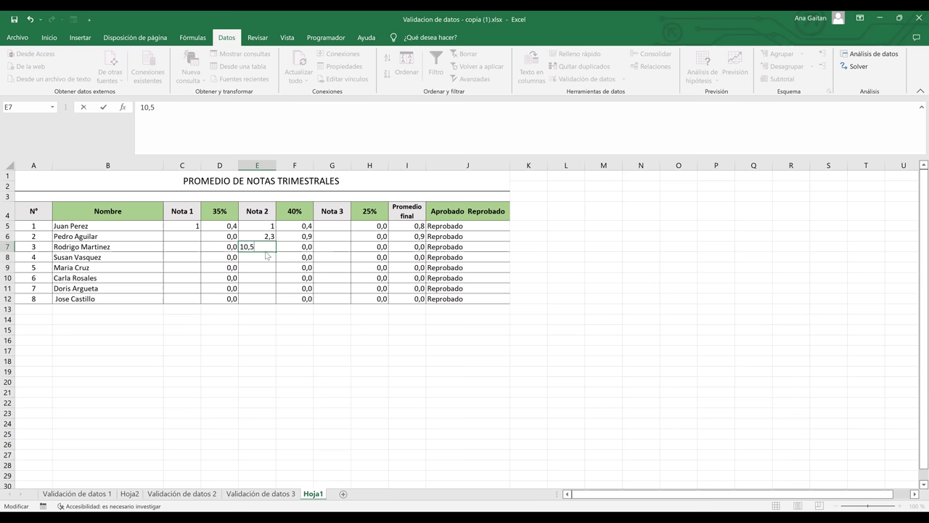
key("Return")
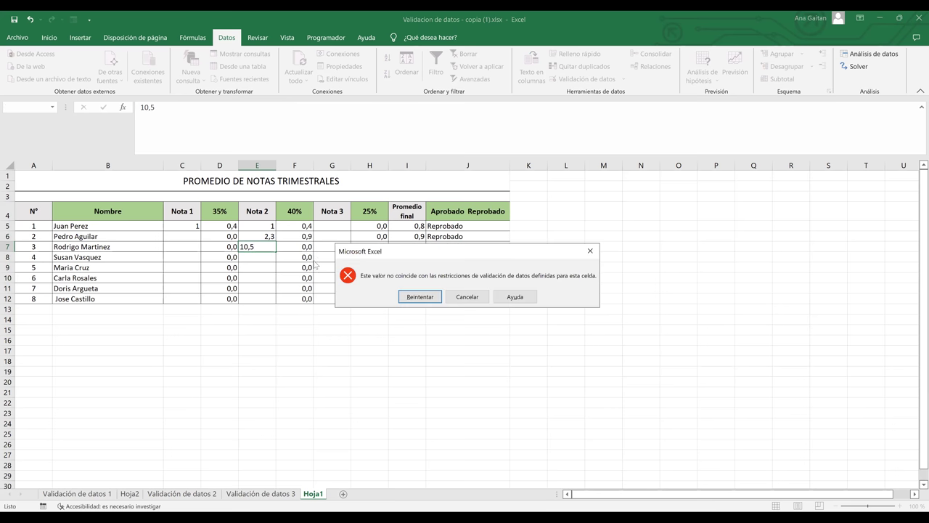
left_click(424, 296)
key("BackSpace")
key("BackSpace")
key("Return")
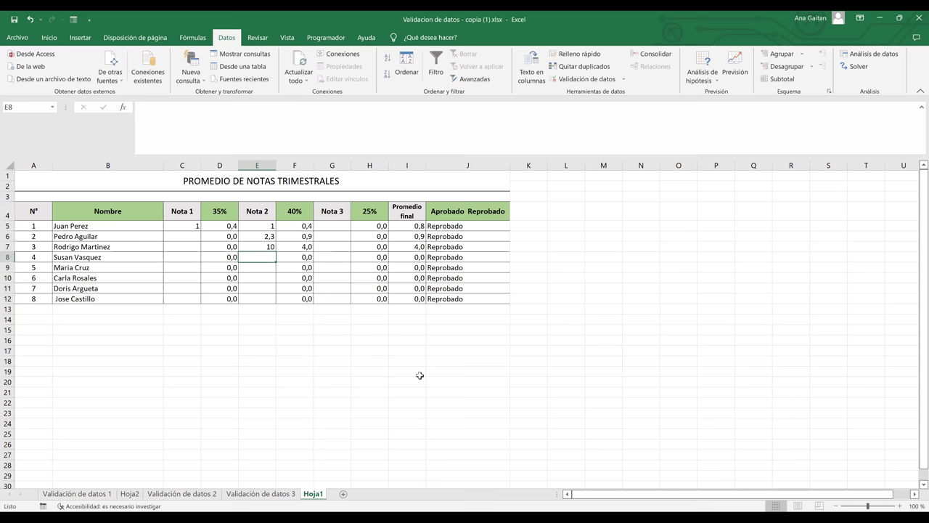
left_click(424, 376)
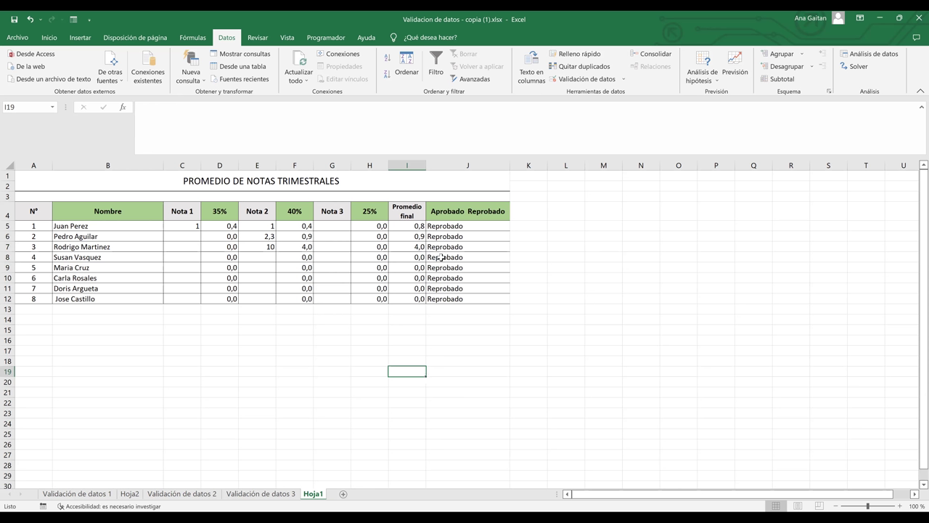
left_click(397, 238)
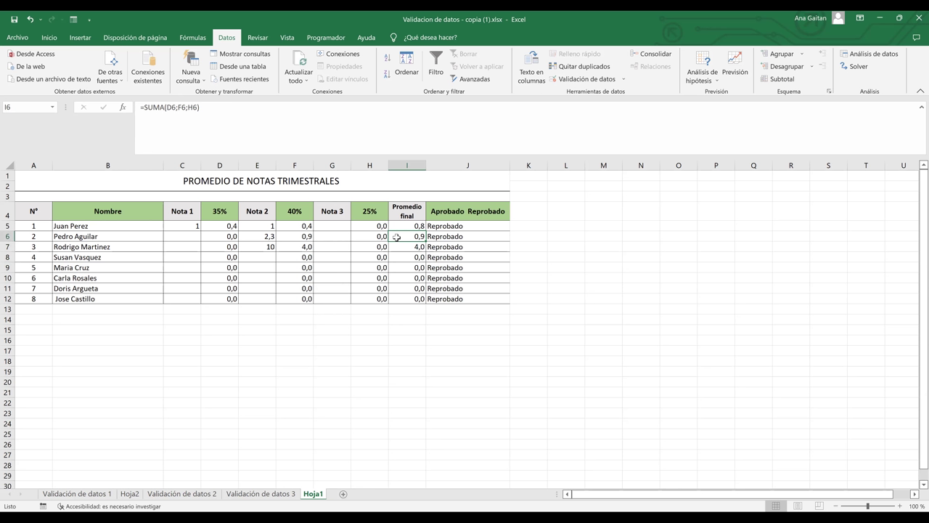
left_click(410, 328)
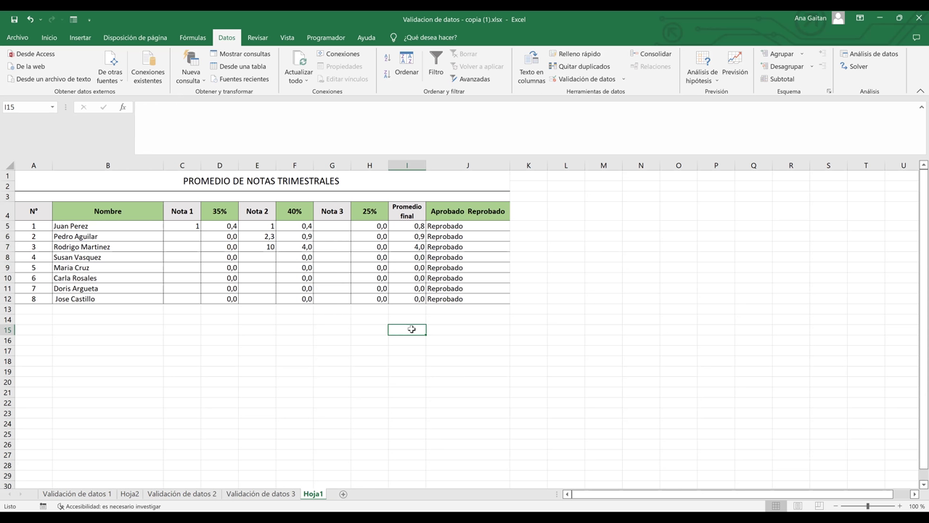
left_click(521, 353)
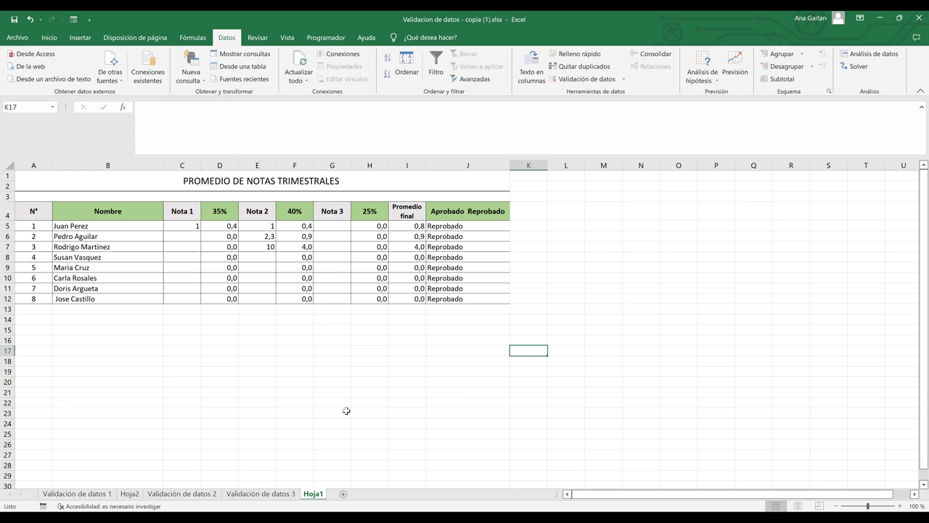
left_click(375, 382)
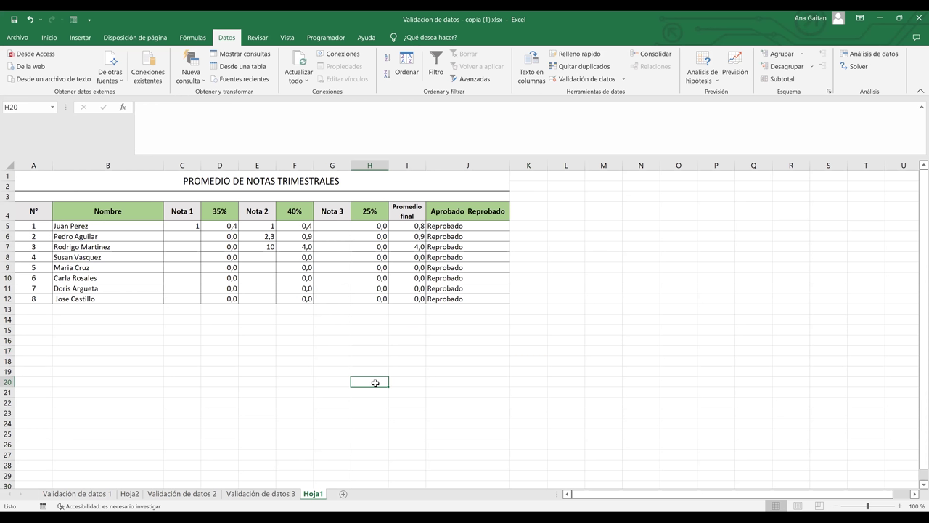